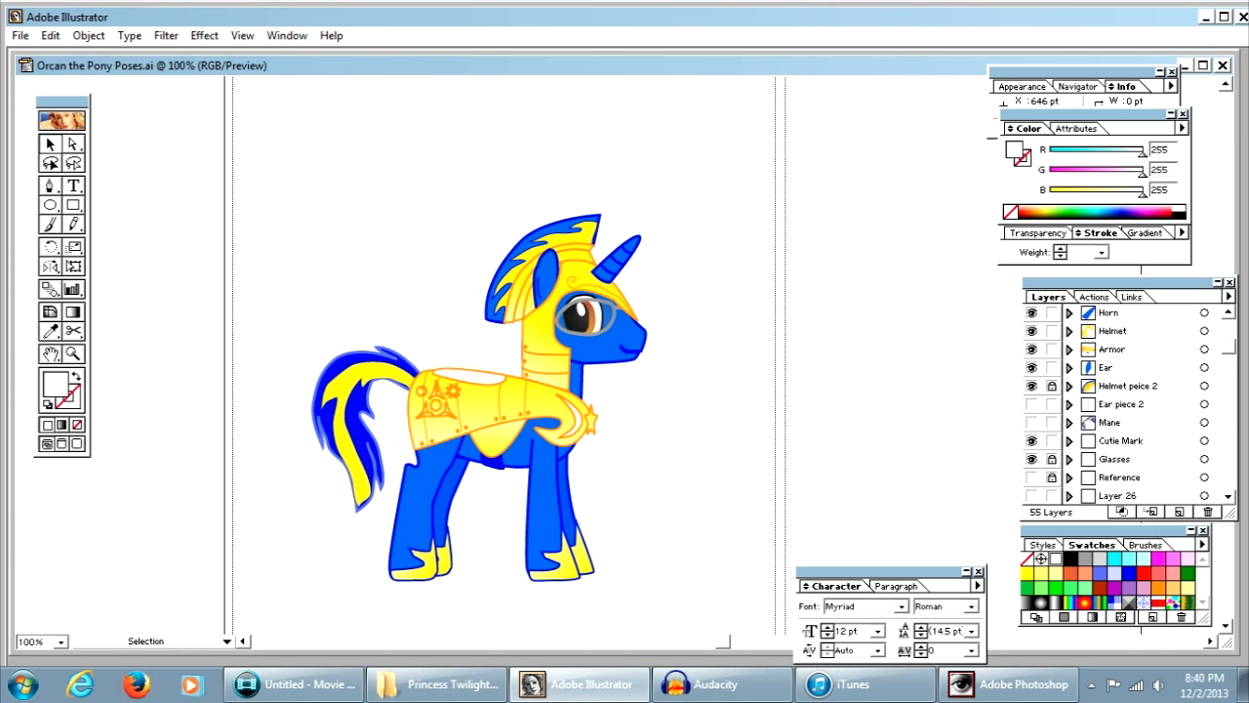
# Step: Switch to Audacity to view the voice track being recorded
pyautogui.click(1206, 16)
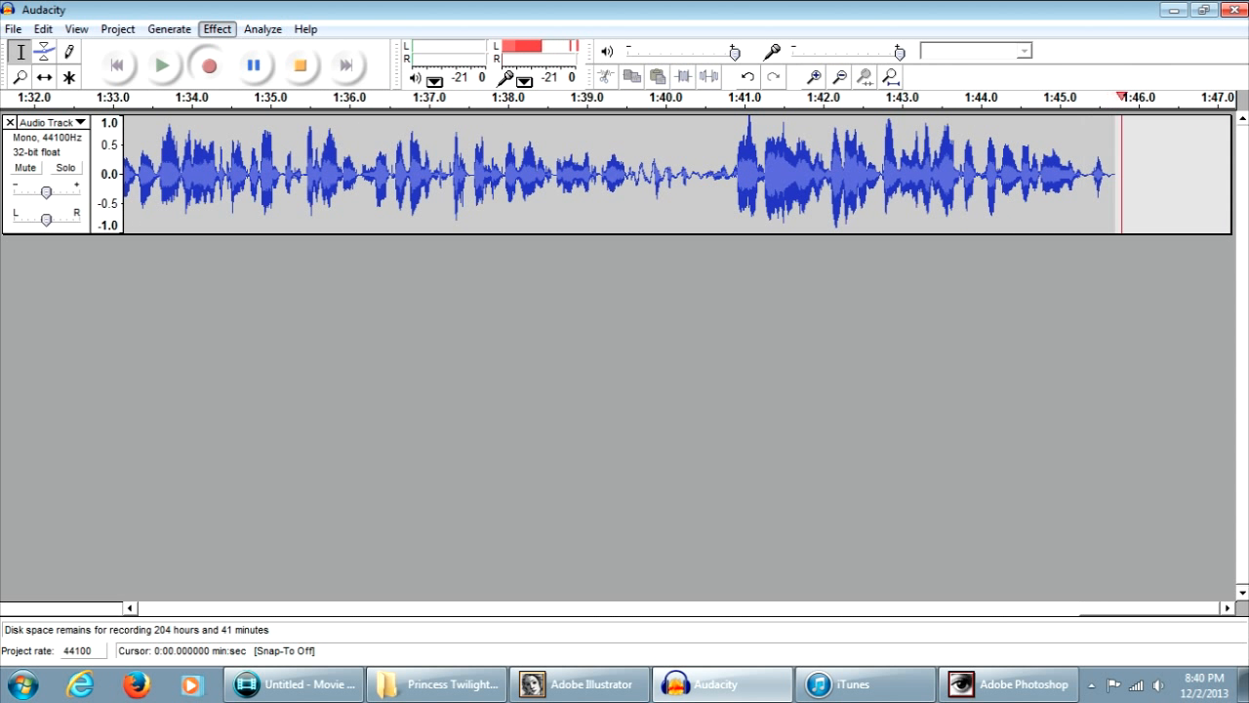
pyautogui.click(217, 28)
pyautogui.click(217, 28)
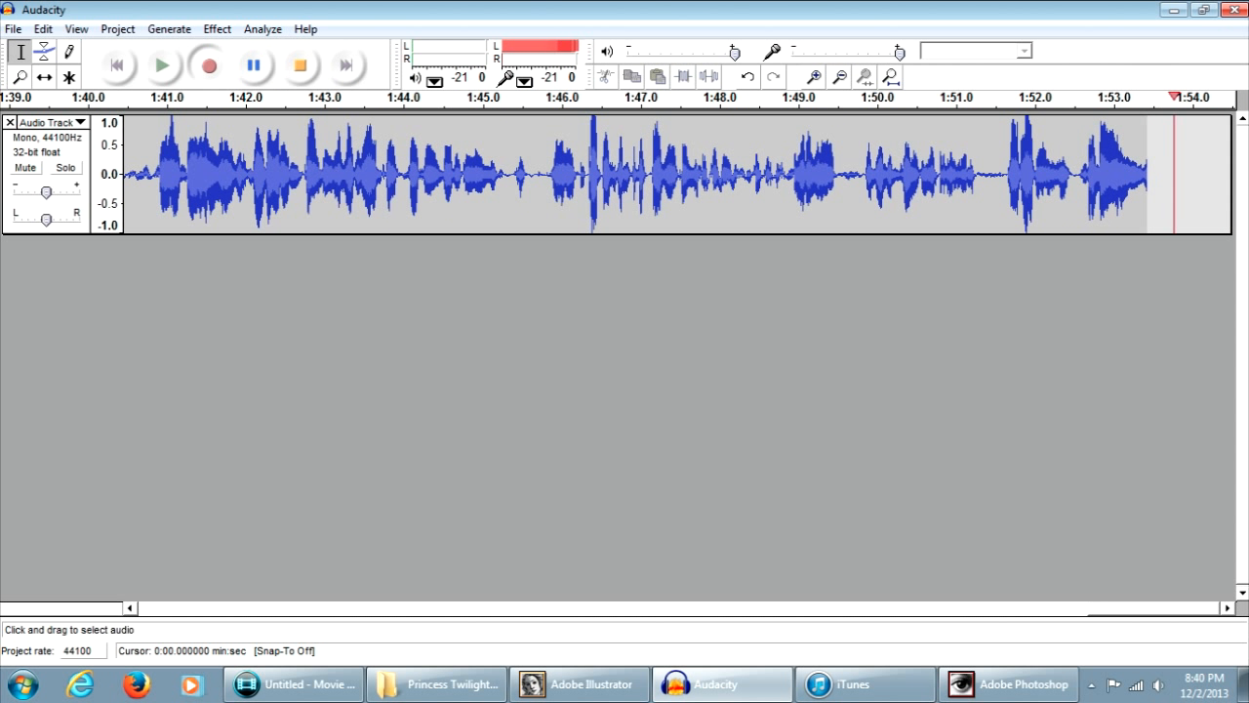
# Step: Switch to Illustrator and preview the Eye Center Angry layer in place of the Eye Center 2 layer
pyautogui.click(580, 683)
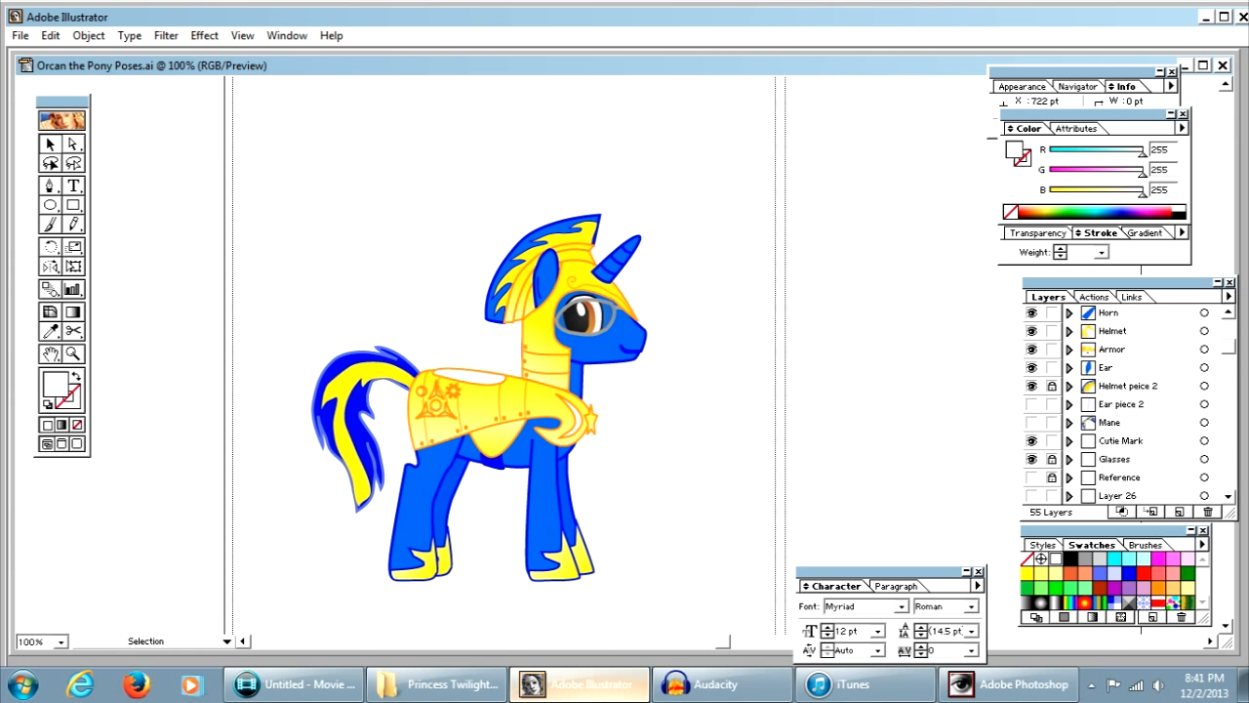
pyautogui.scroll(-5, 1132, 404)
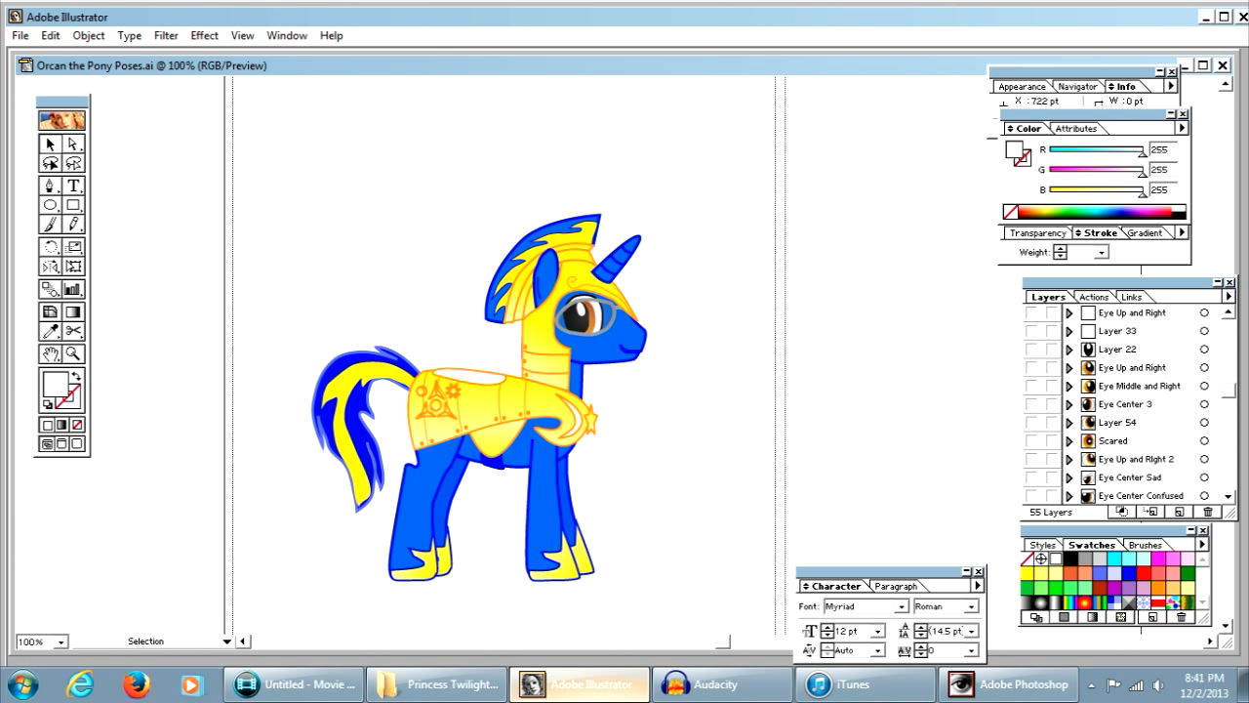
pyautogui.scroll(-3, 1133, 404)
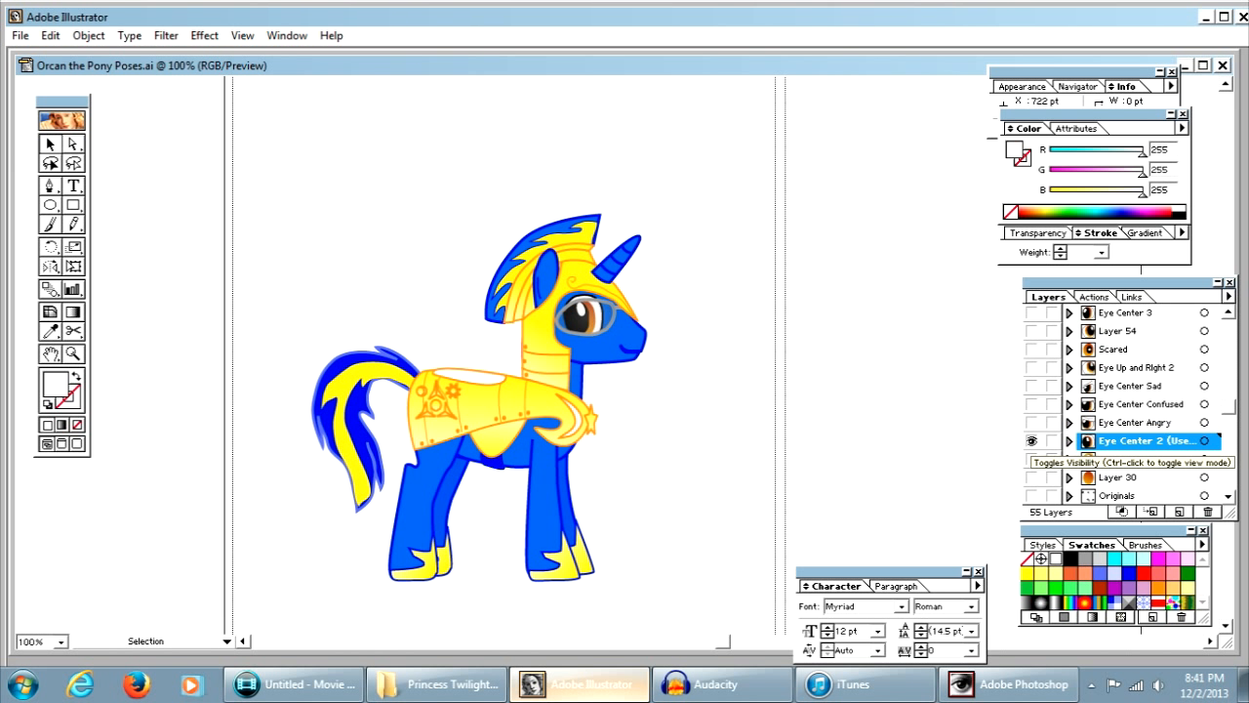
pyautogui.click(1032, 440)
pyautogui.click(1031, 421)
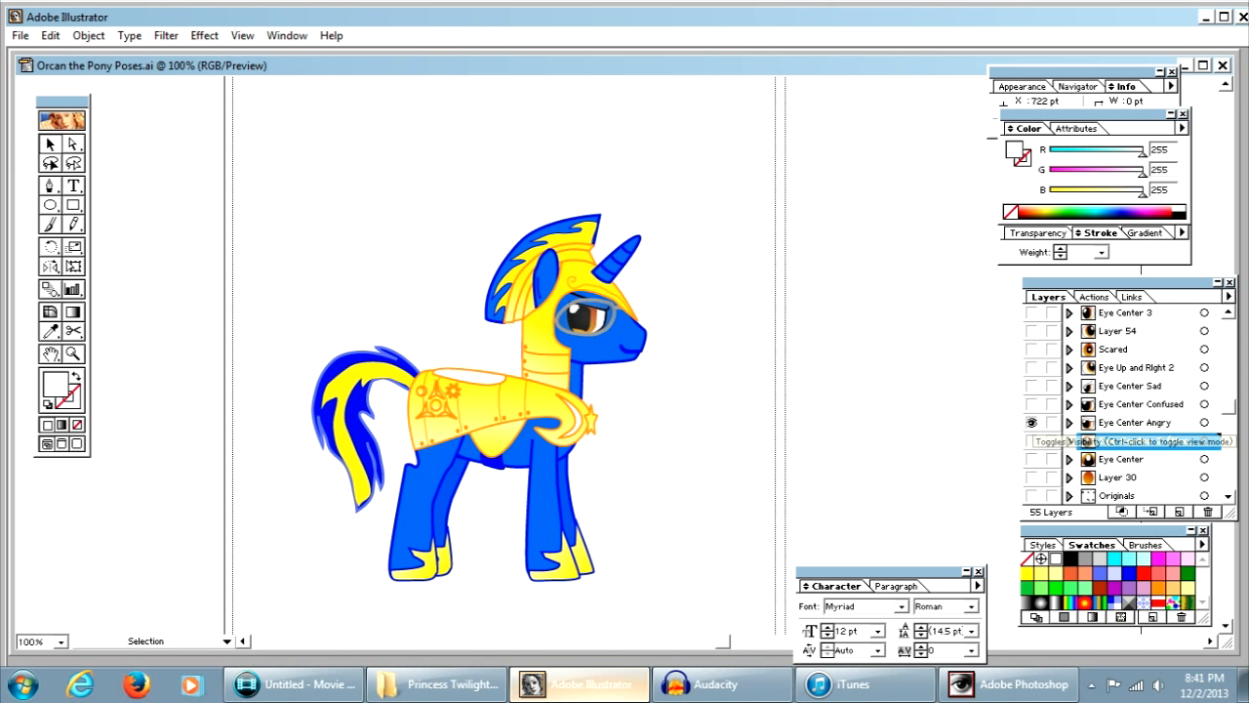
# Step: Preview the Eye Center Confused and Eye Center Sad layers one at a time, and restore the Eye Center 2 layer
pyautogui.click(1032, 421)
pyautogui.click(1031, 404)
pyautogui.click(1032, 404)
pyautogui.click(1032, 385)
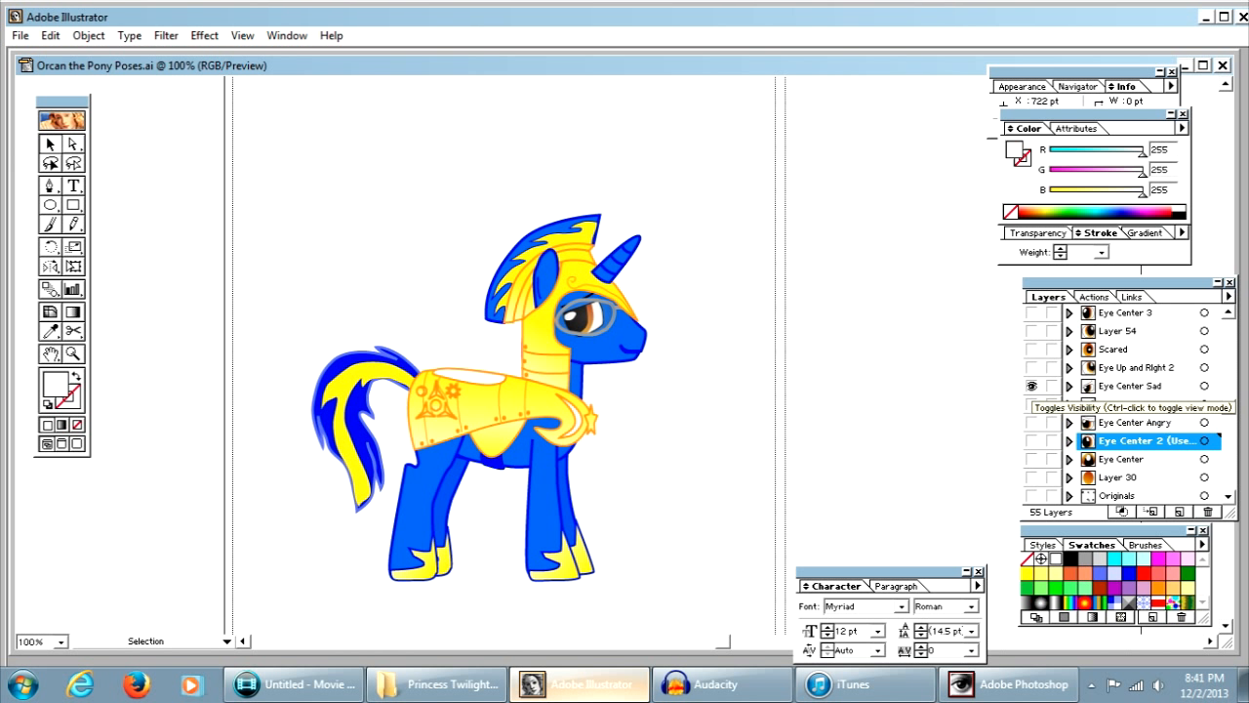
pyautogui.click(1032, 386)
pyautogui.click(1032, 440)
# Step: Preview the Originals layer and the Layer 2 background image, hiding both again
pyautogui.scroll(-6, 1122, 405)
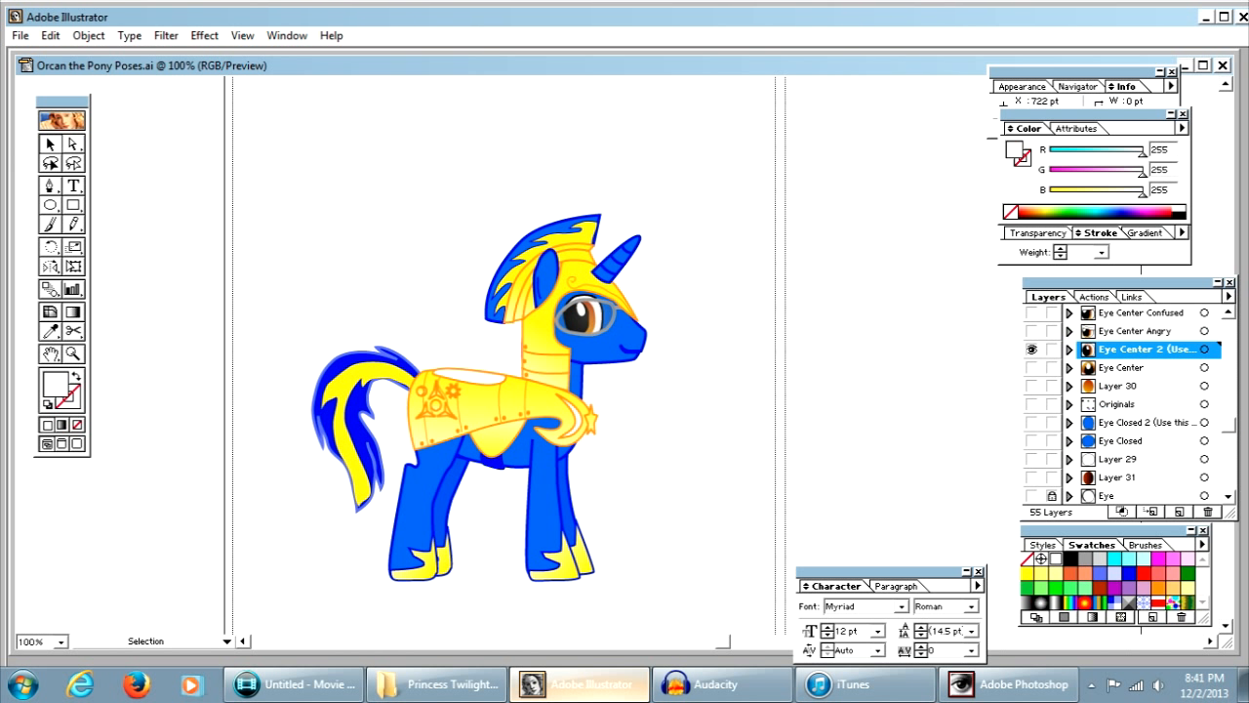
pyautogui.click(1032, 385)
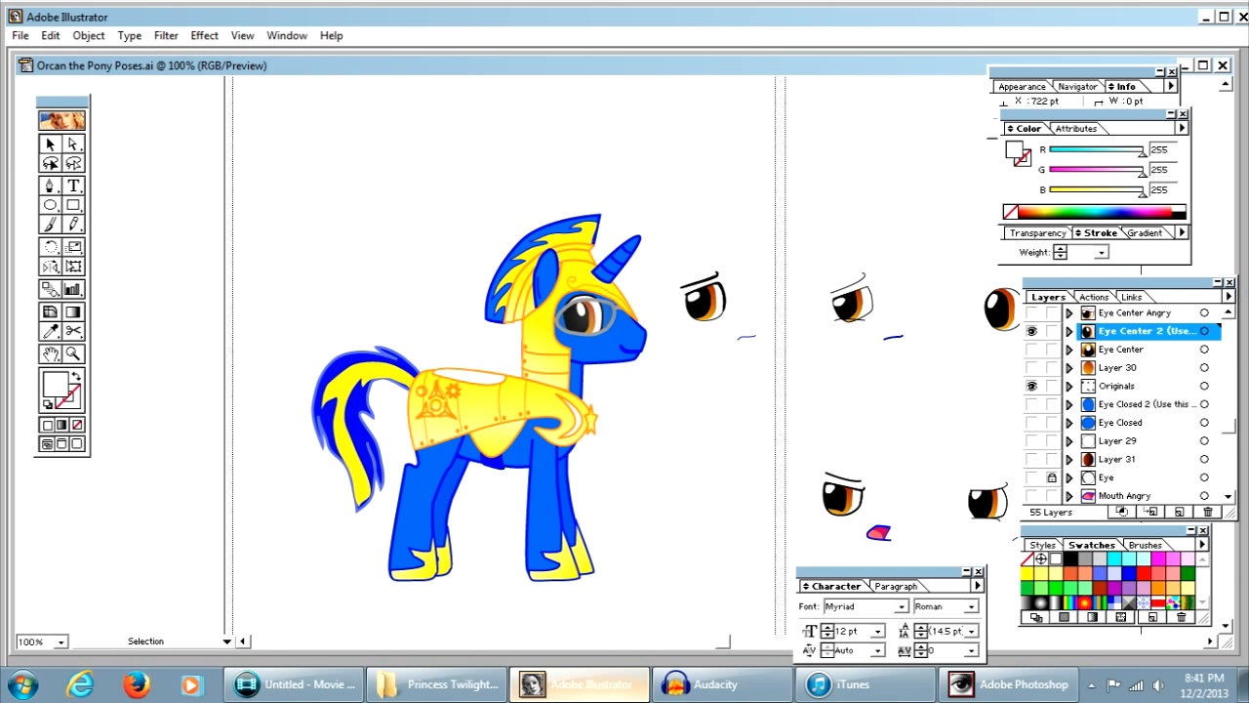
pyautogui.scroll(-5, 1132, 404)
pyautogui.scroll(-1, 1132, 404)
pyautogui.click(1032, 495)
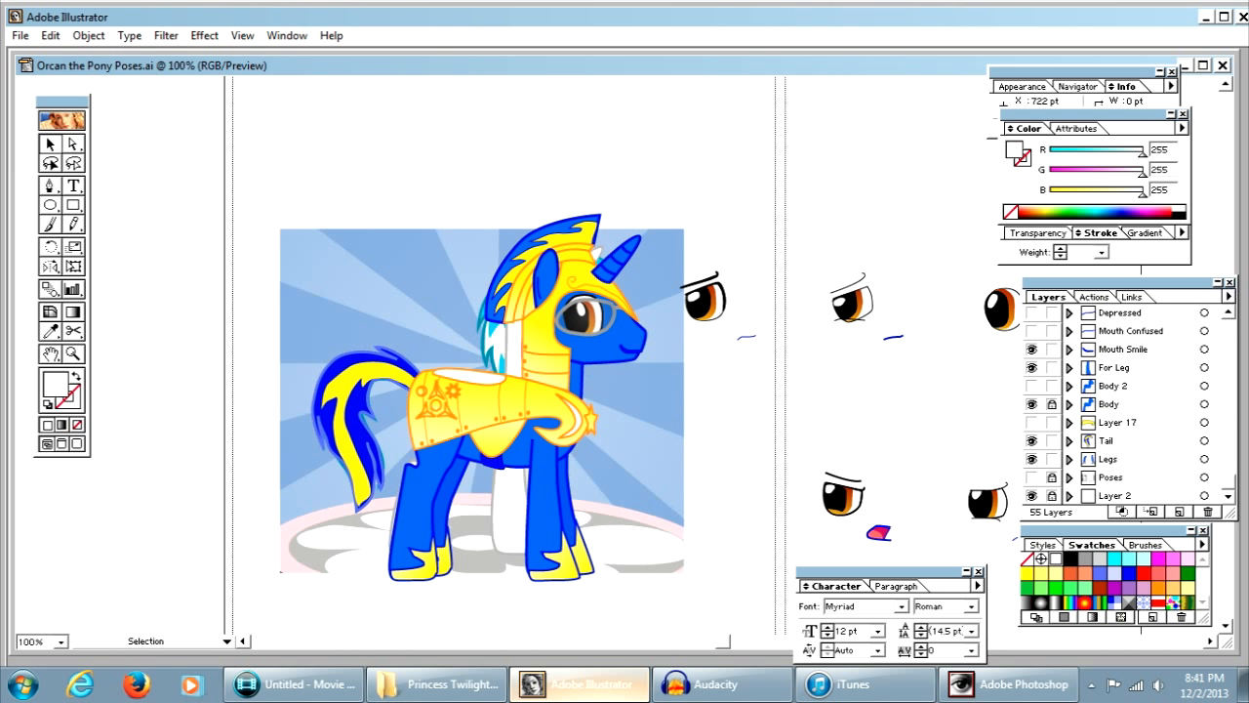
pyautogui.click(1032, 495)
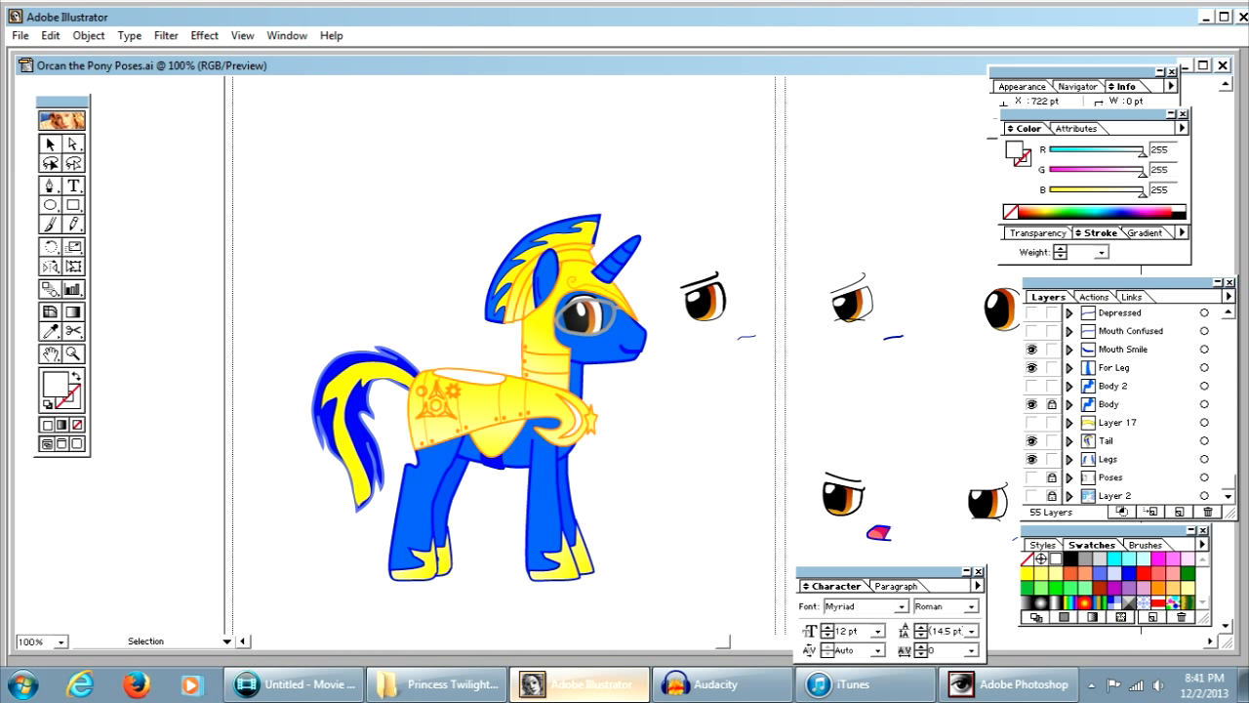
pyautogui.click(1031, 495)
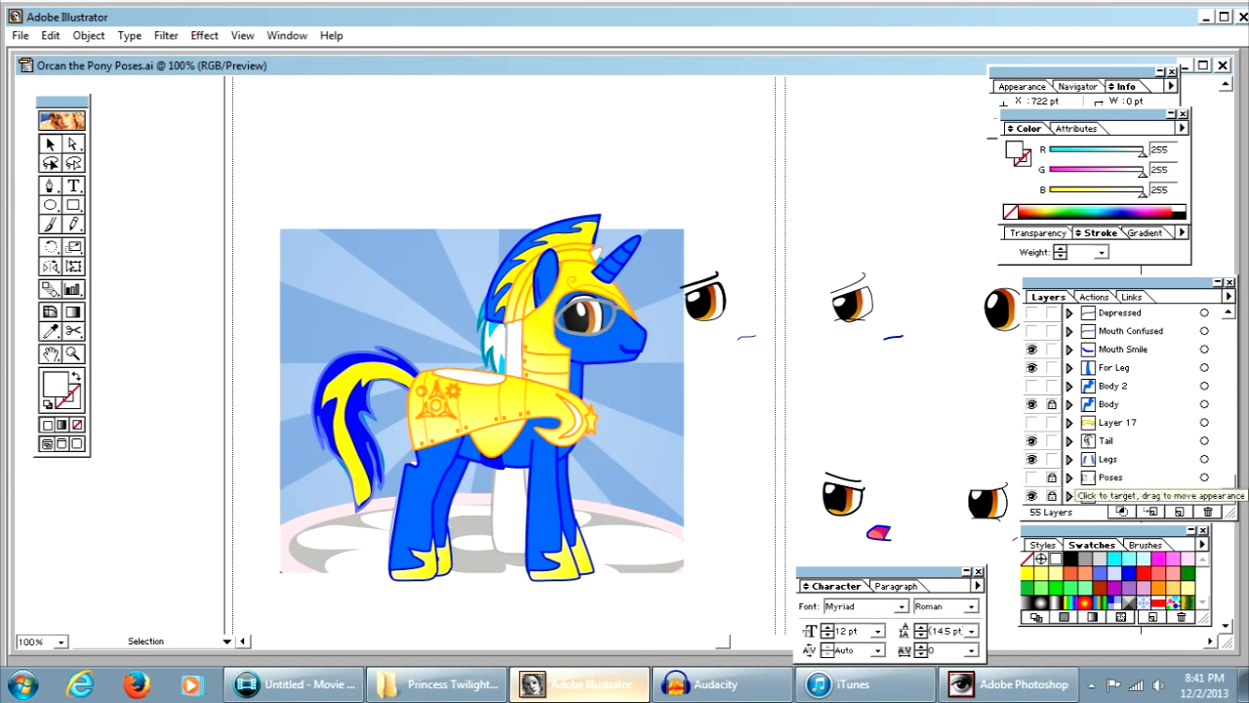
pyautogui.click(1032, 495)
pyautogui.scroll(5, 1132, 405)
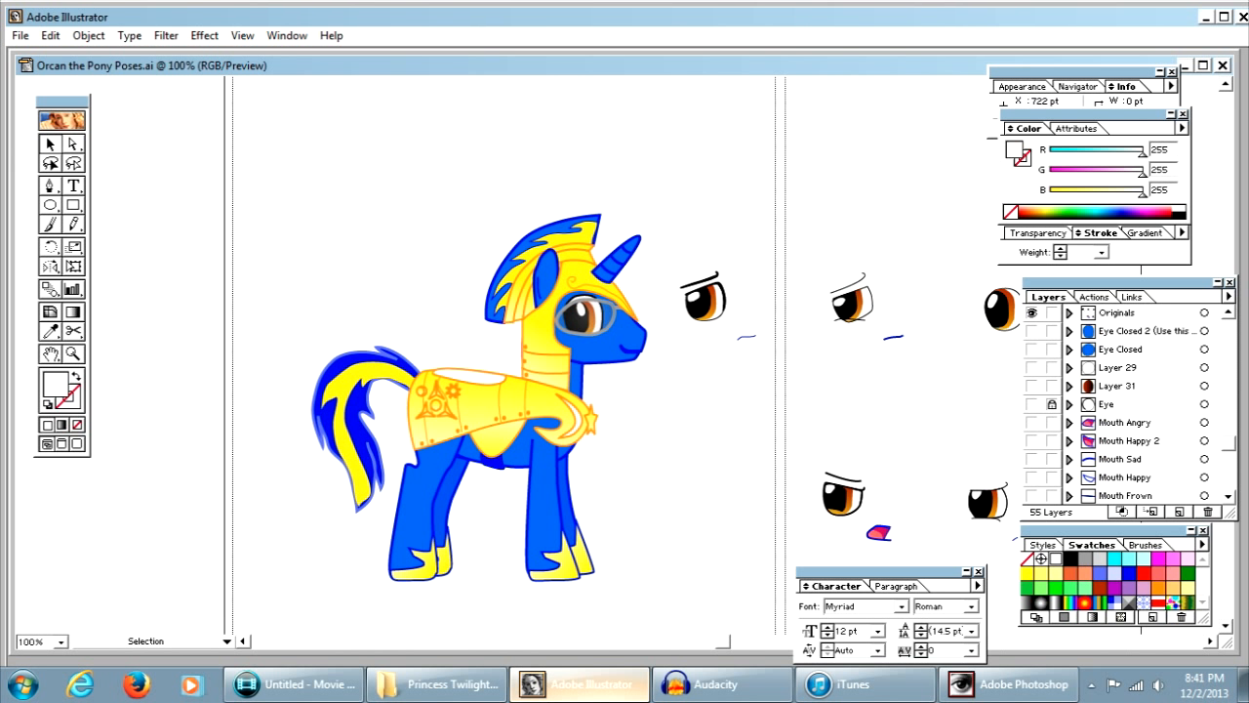
pyautogui.scroll(1, 1132, 405)
pyautogui.click(1031, 367)
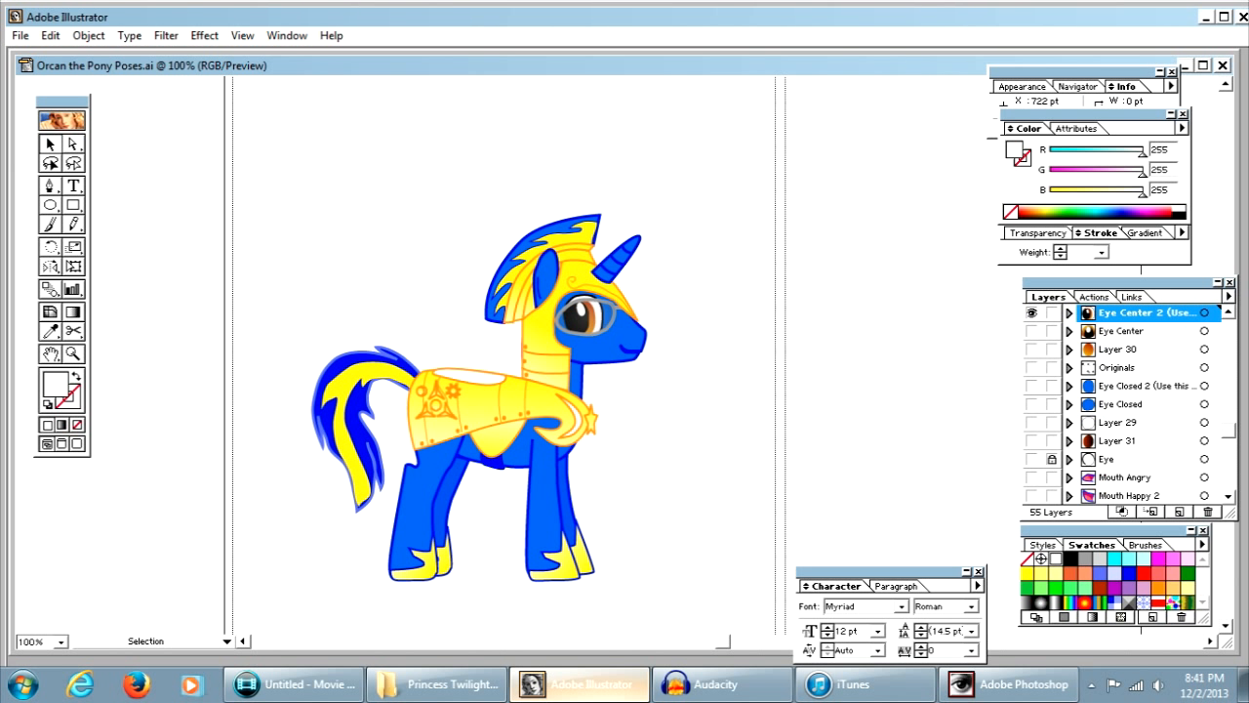
# Step: Replace the visible Eye Center 2 layer with the Eye Center Confused layer
pyautogui.scroll(3, 1132, 406)
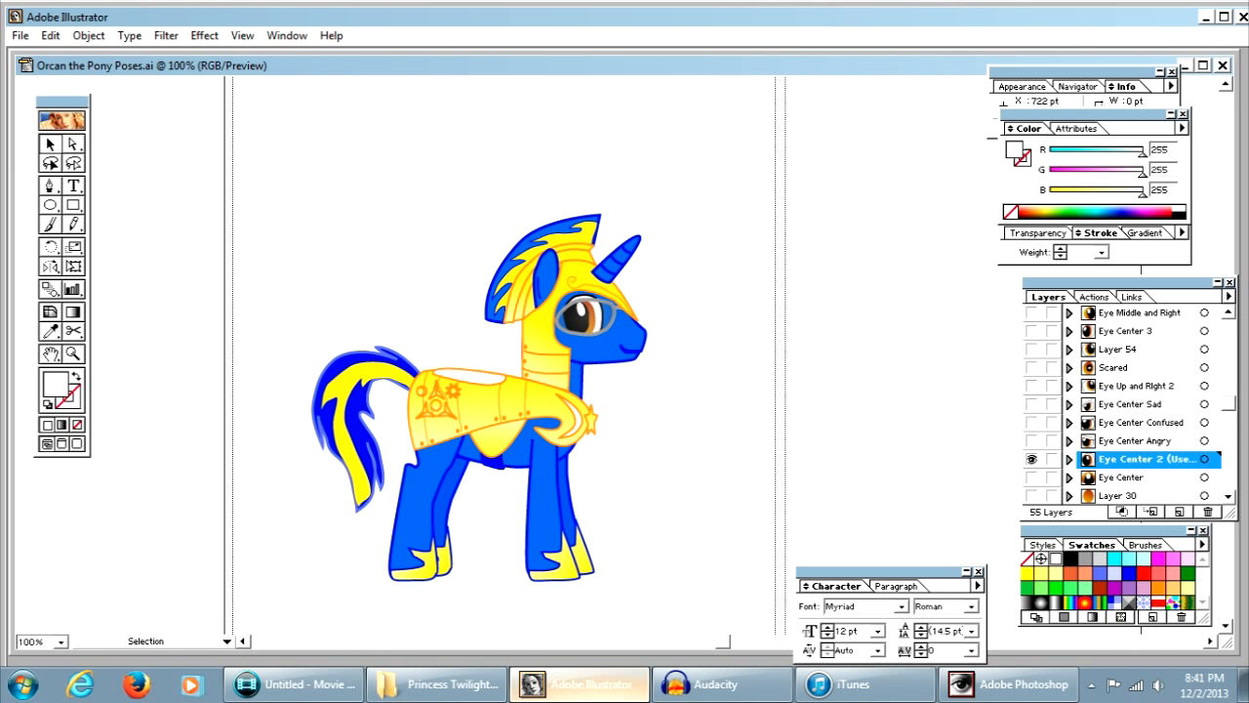
pyautogui.click(1032, 459)
pyautogui.click(1032, 423)
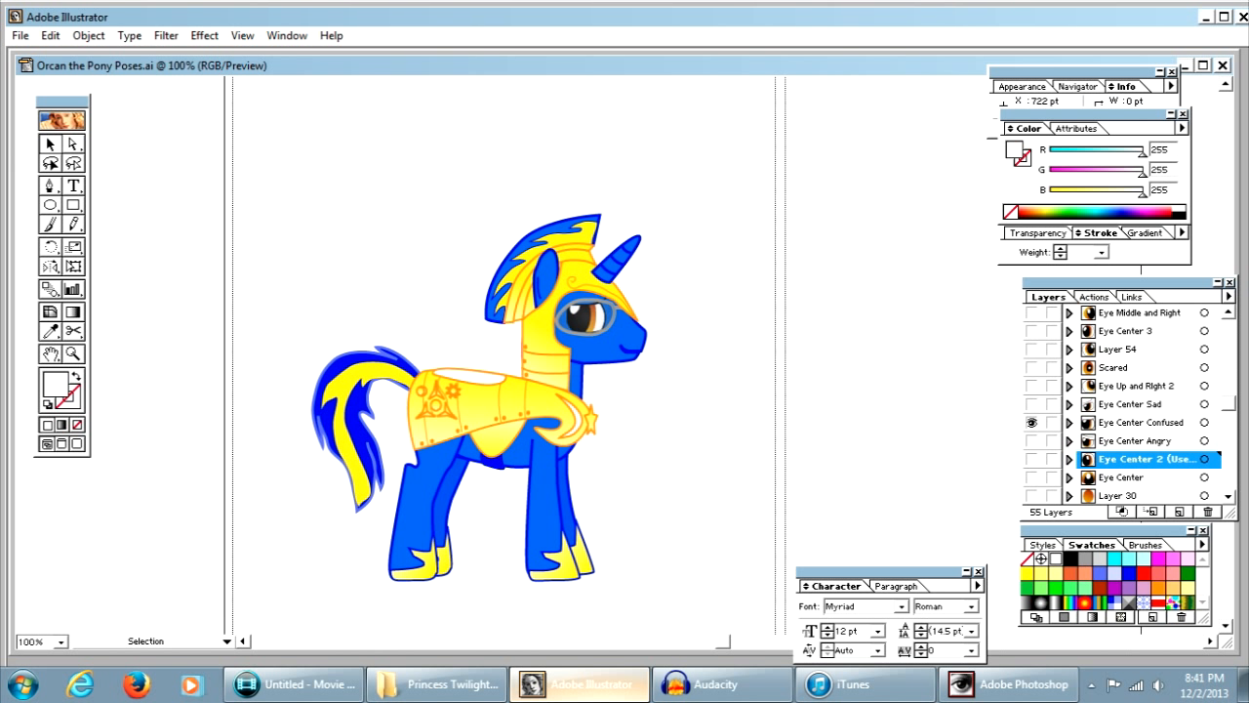
# Step: Hide the Mouth Smile layer and show the Mouth Happy layer for the pony's mouth
pyautogui.scroll(-5, 1132, 405)
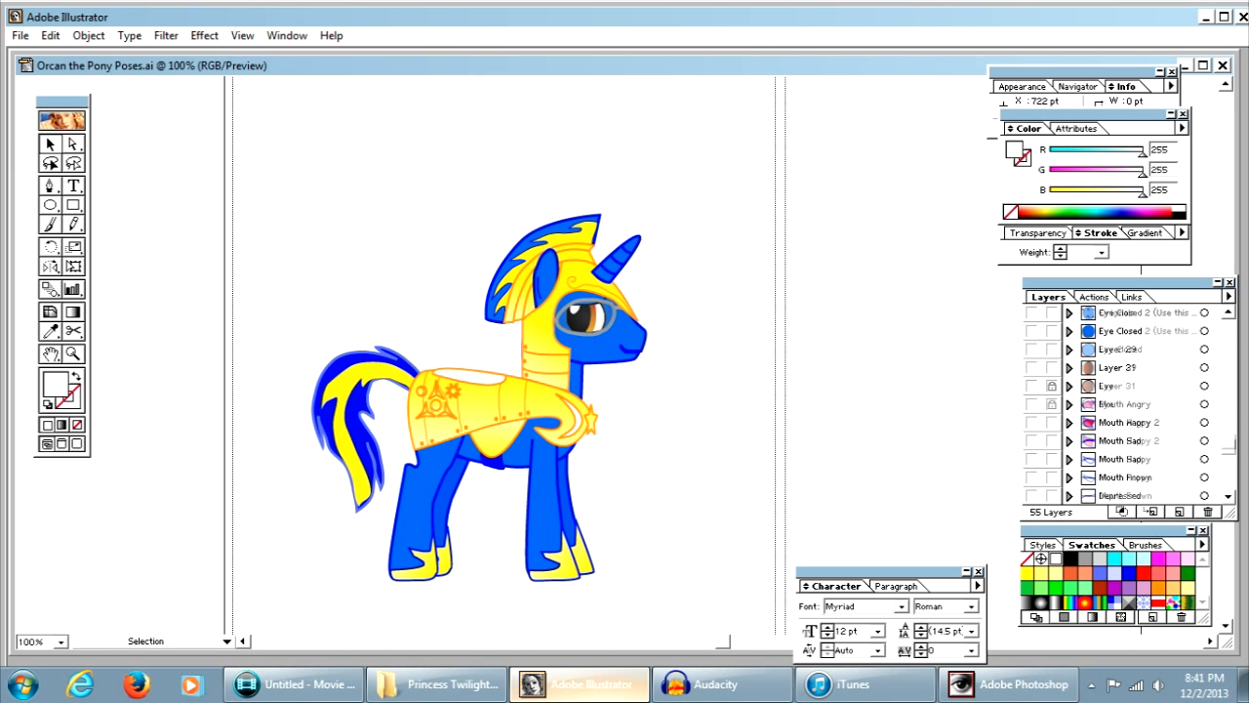
pyautogui.scroll(-2, 1132, 405)
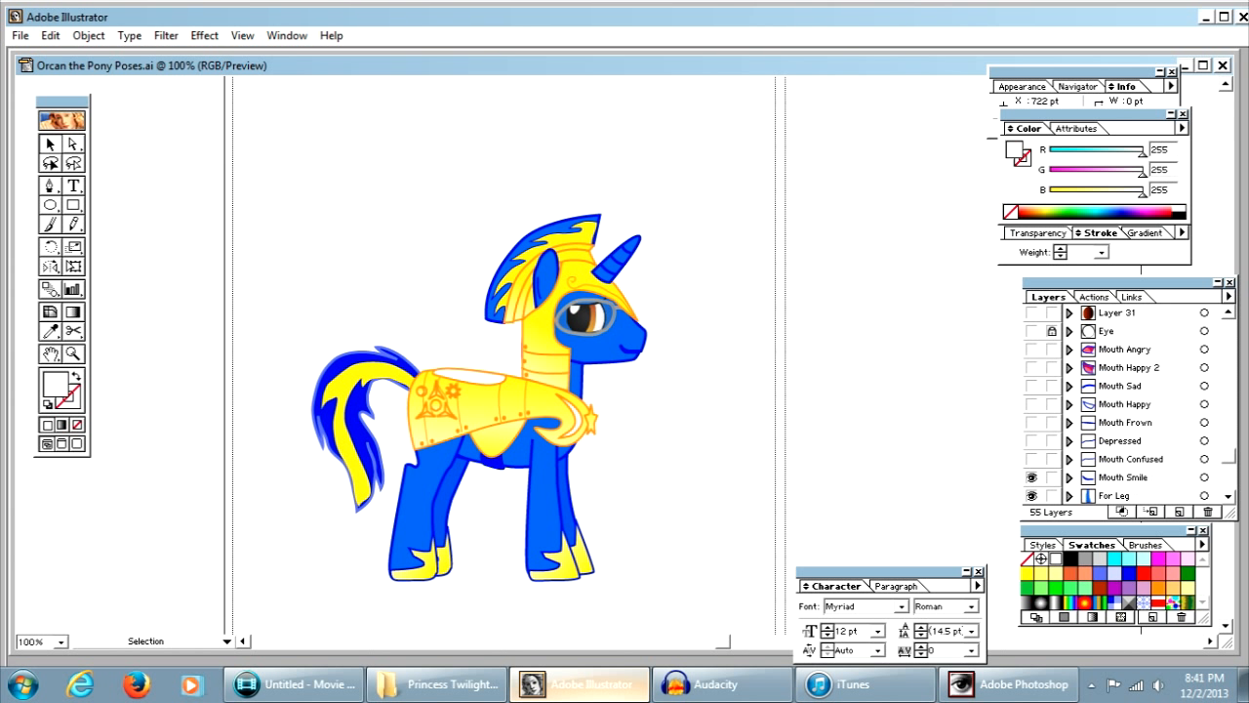
pyautogui.click(1032, 478)
pyautogui.click(1032, 440)
pyautogui.click(1032, 422)
pyautogui.click(1032, 404)
# Step: Hide the Helmet, Armor and Helmet peice 2 layers, and show the Mane layer
pyautogui.scroll(15, 1132, 405)
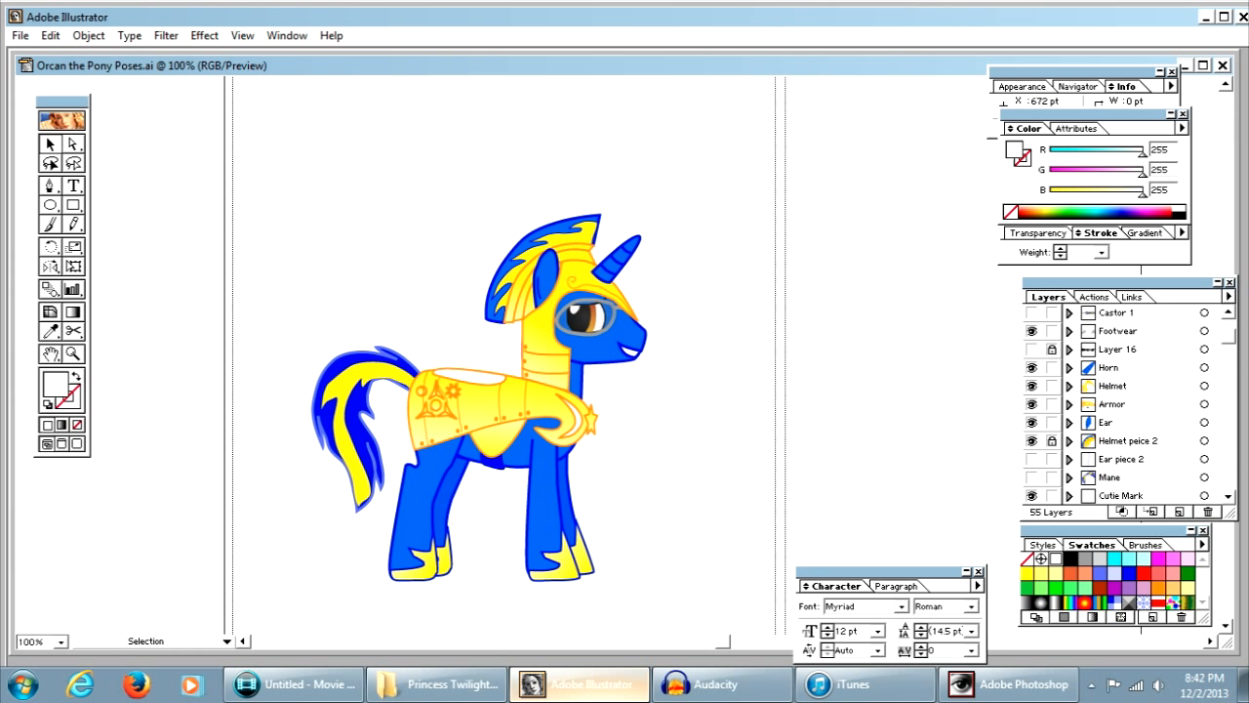
pyautogui.click(1032, 386)
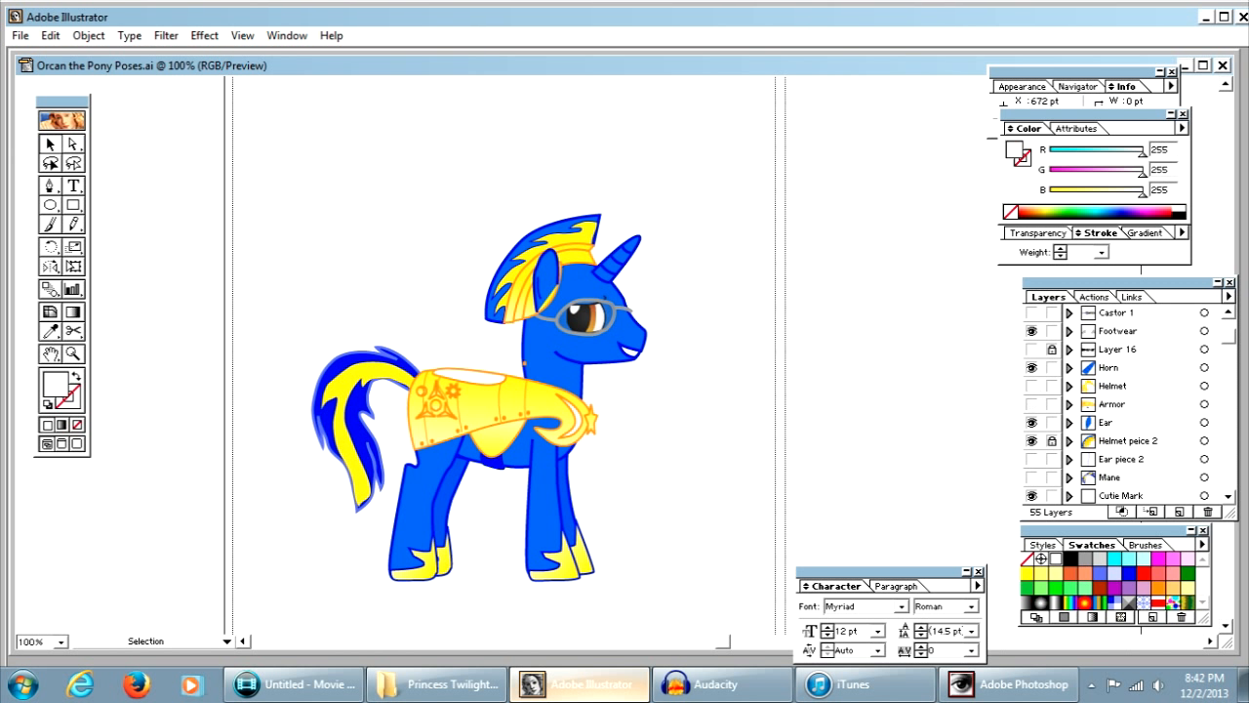
pyautogui.click(1032, 440)
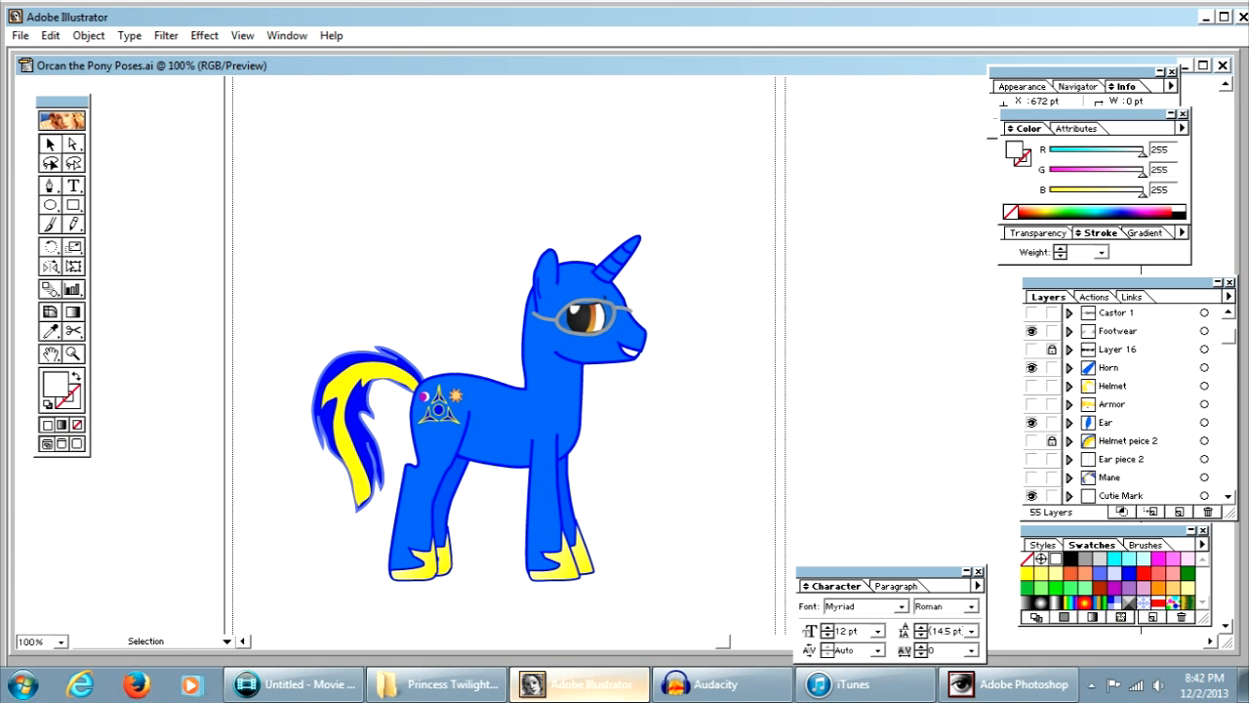
pyautogui.scroll(-3, 1122, 405)
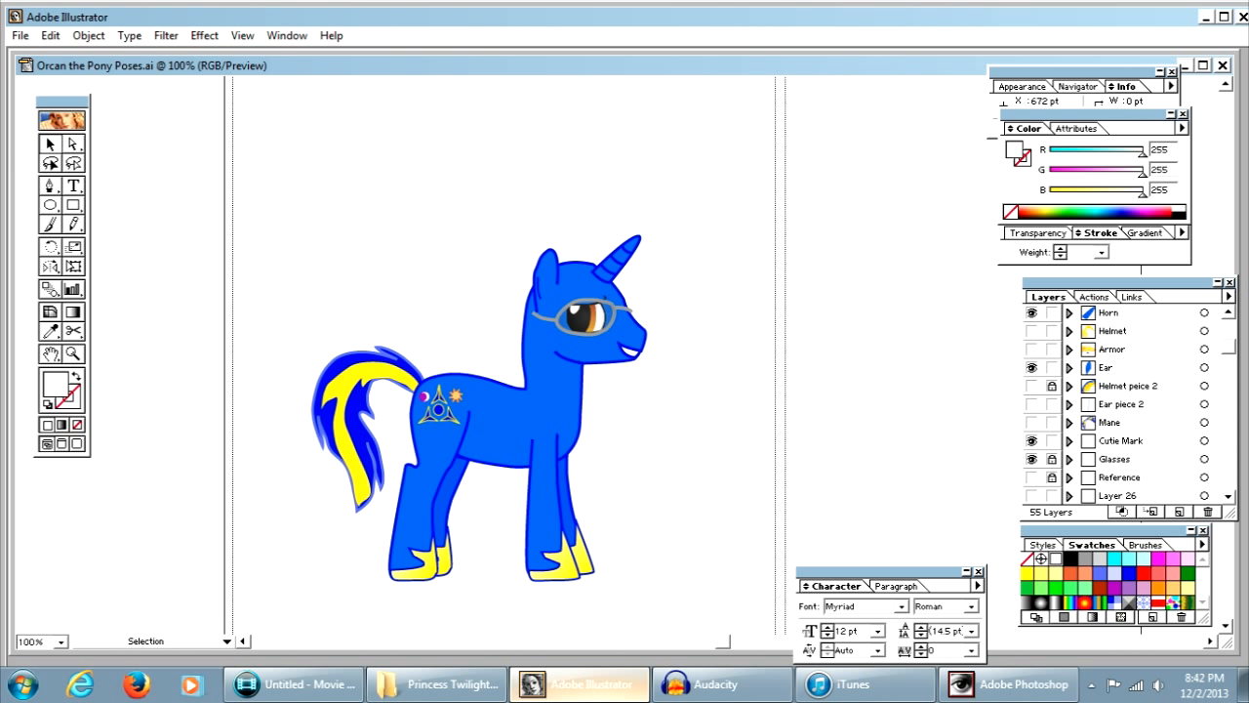
pyautogui.click(1031, 422)
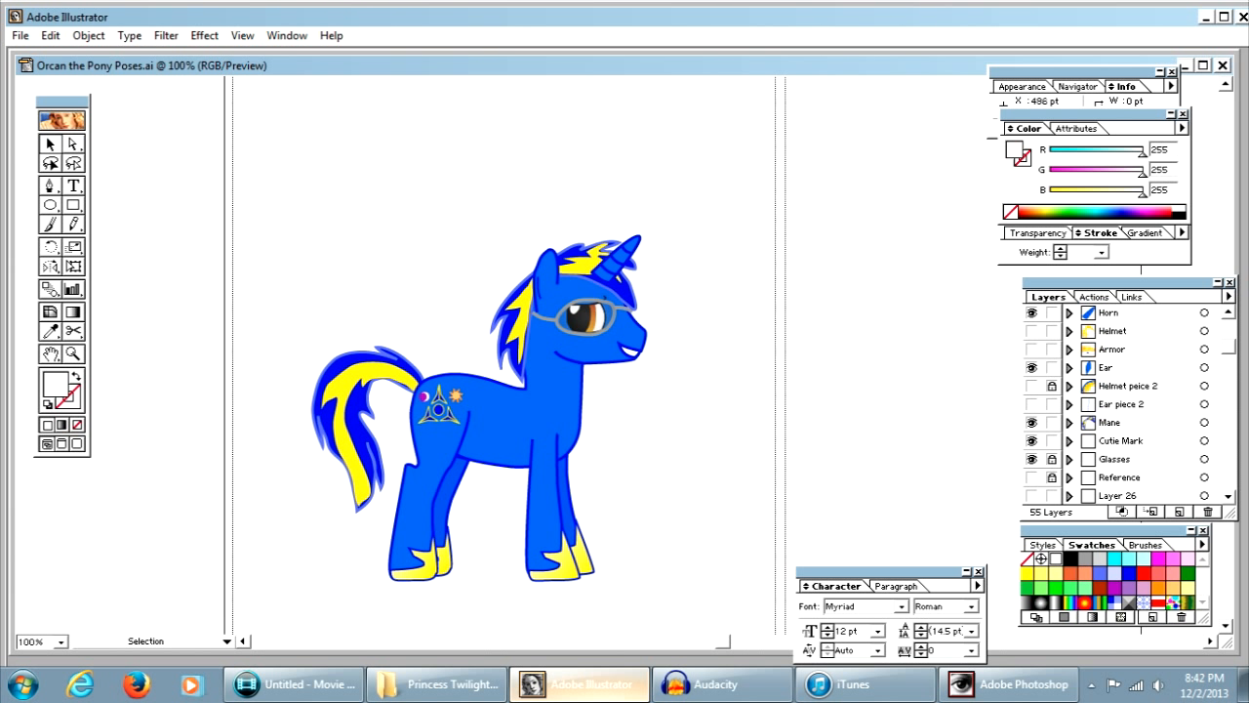
# Step: Switch to Audacity and on to Movie Studio Platinum, and view the editor's version information
pyautogui.click(714, 683)
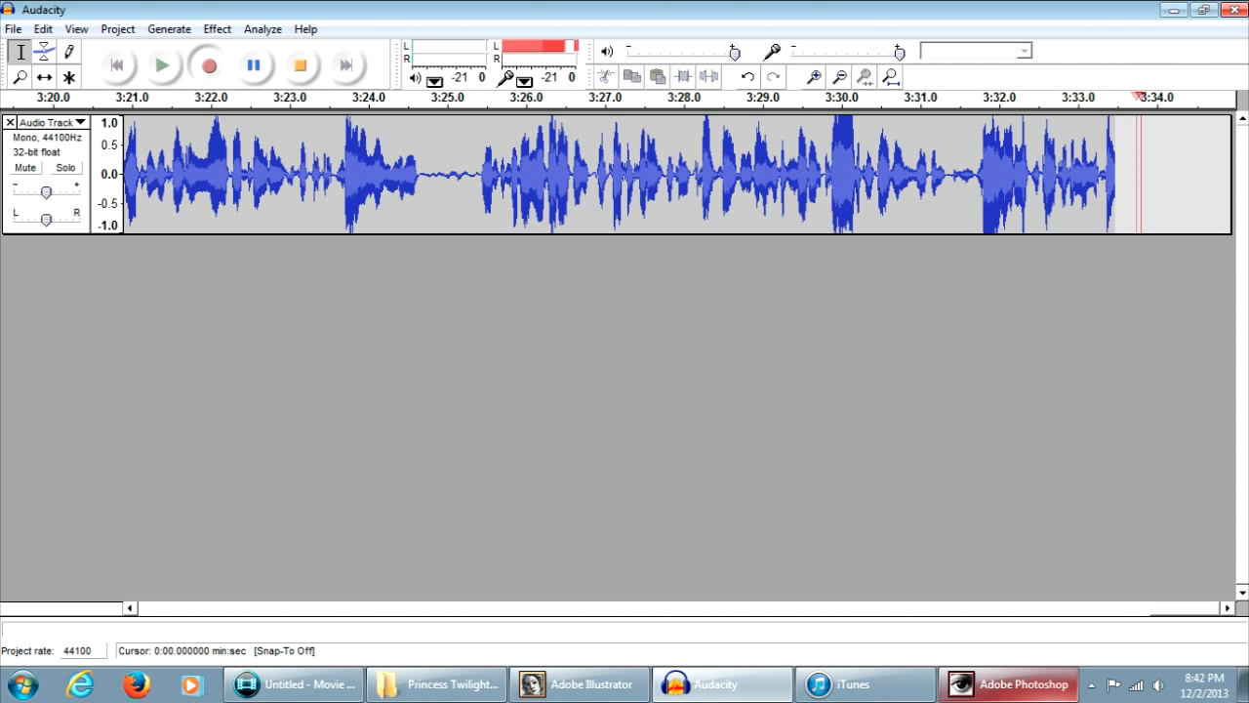
pyautogui.click(293, 683)
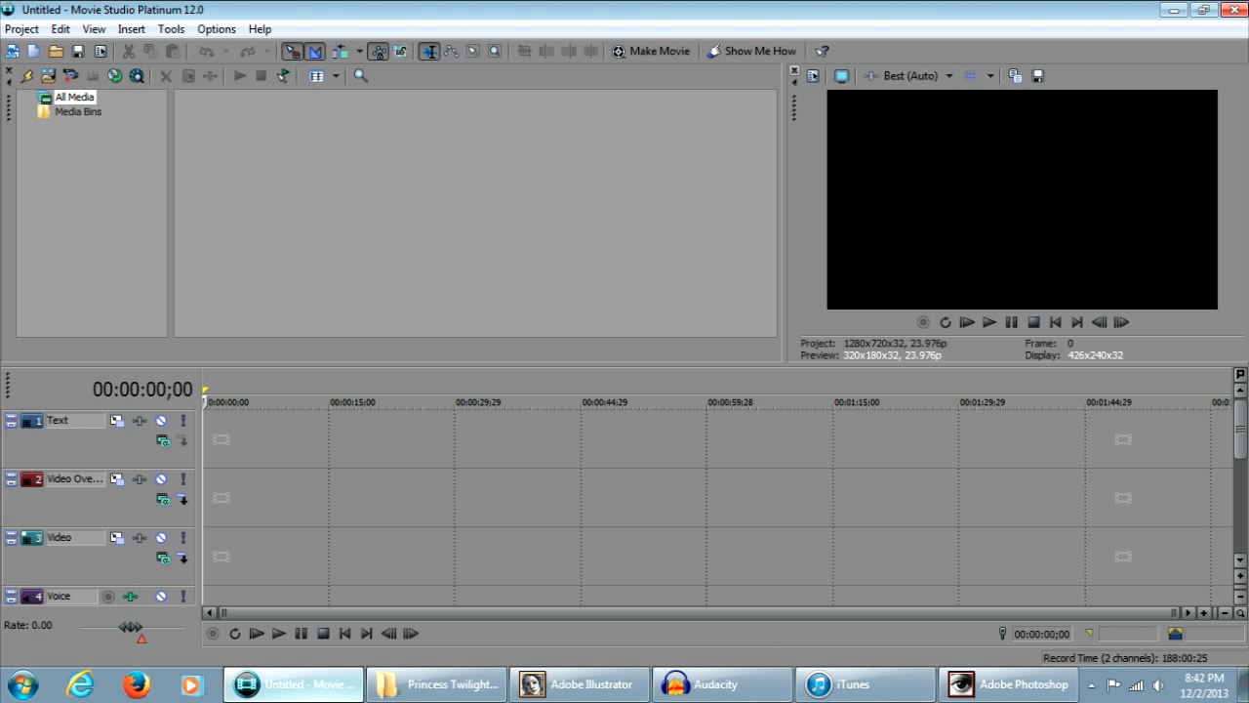
pyautogui.click(259, 28)
pyautogui.press('Return')
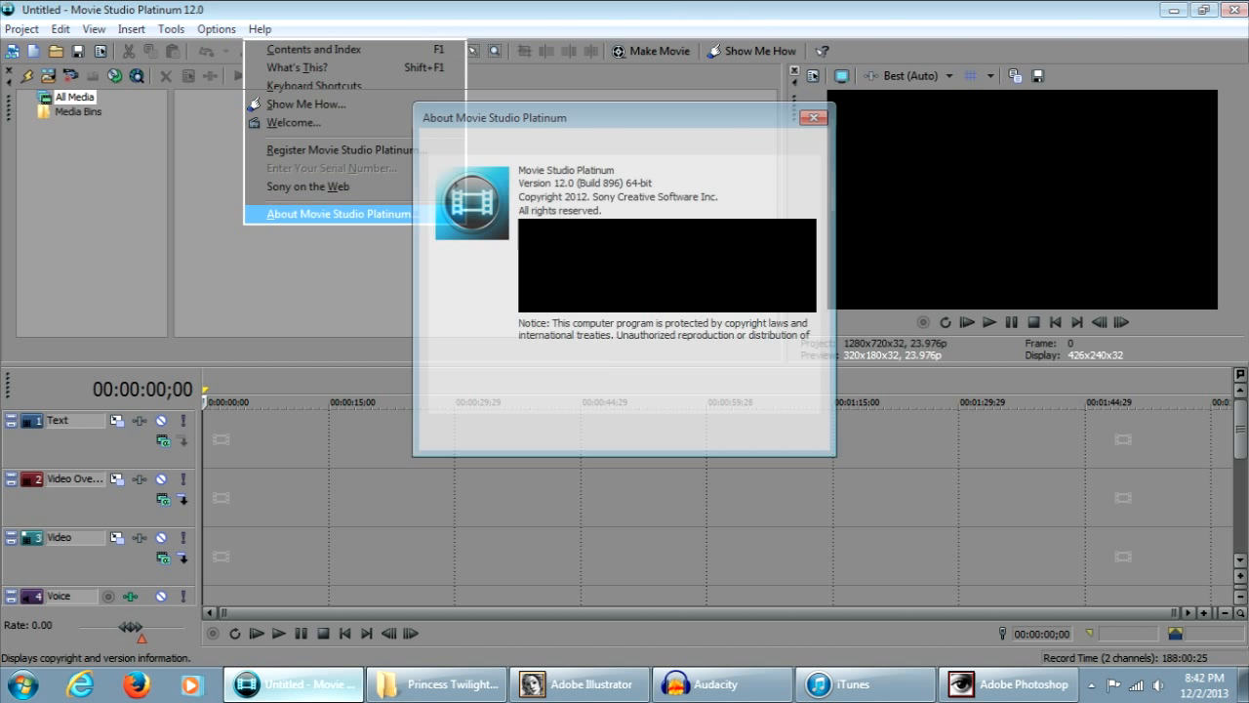
pyautogui.click(814, 117)
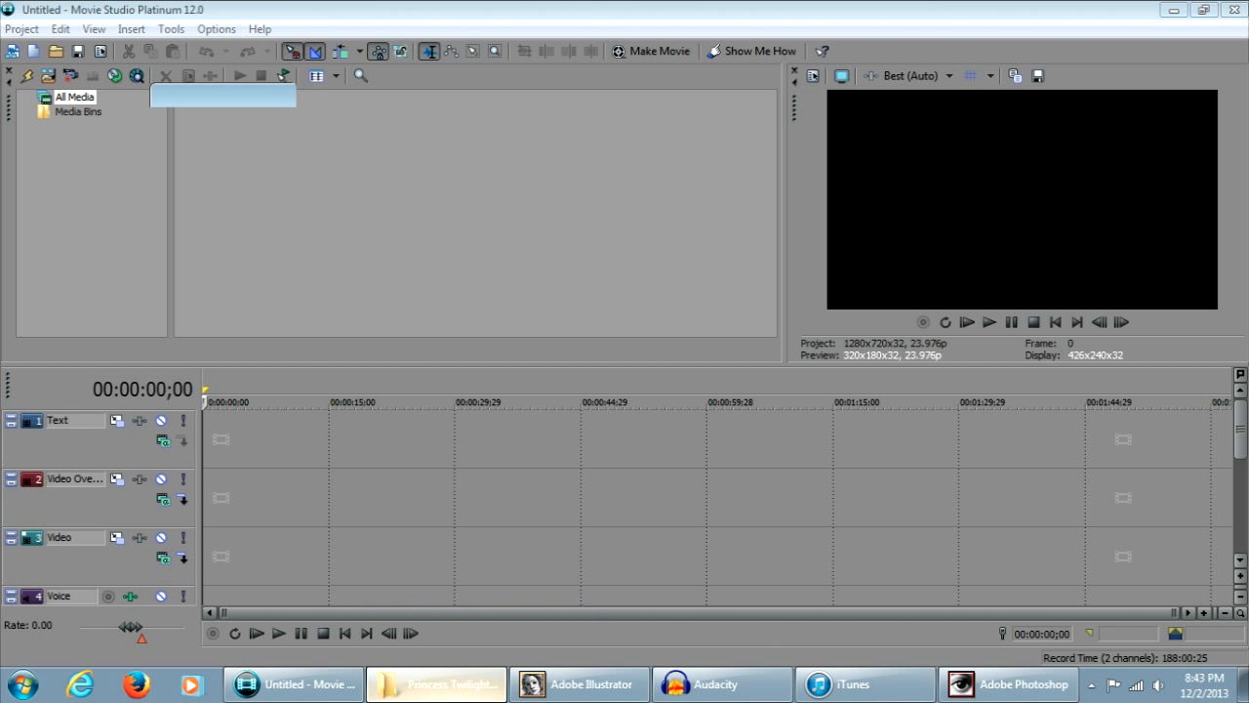
# Step: Bring up the Princess Twilight 1 & 2 image folder, and open the Voice Work\MLP folder on drive D in another window
pyautogui.click(439, 684)
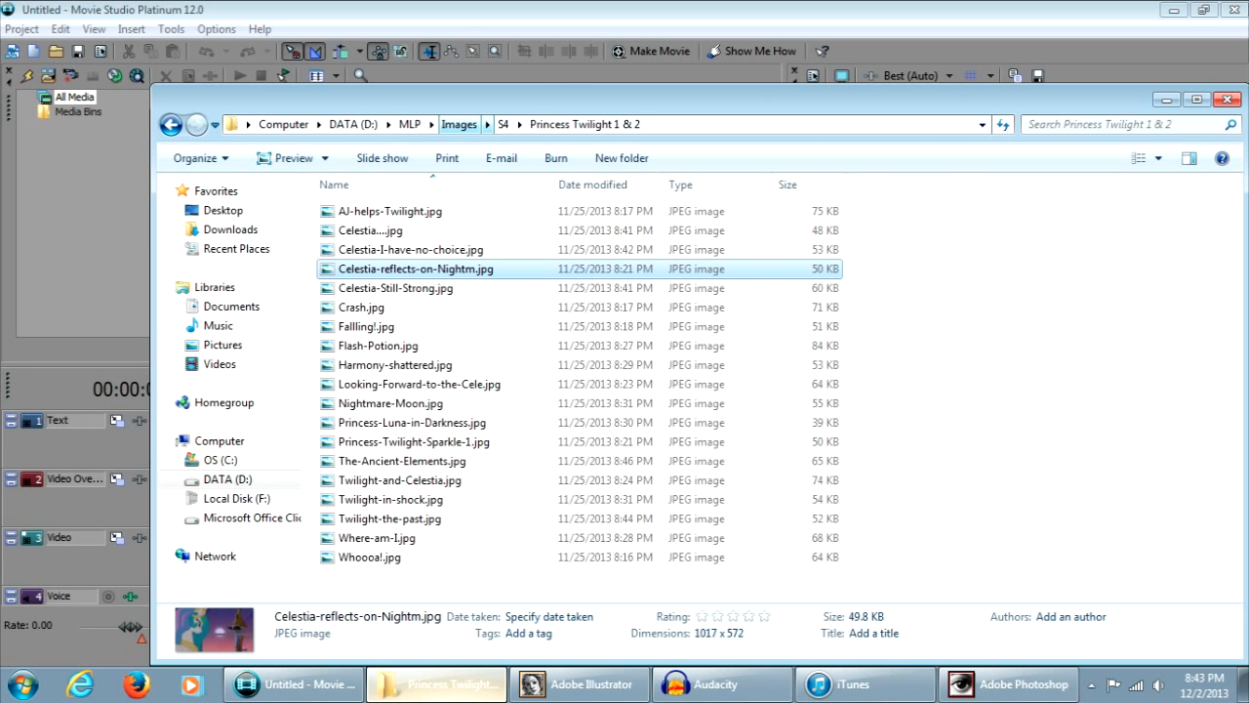
pyautogui.press('super')
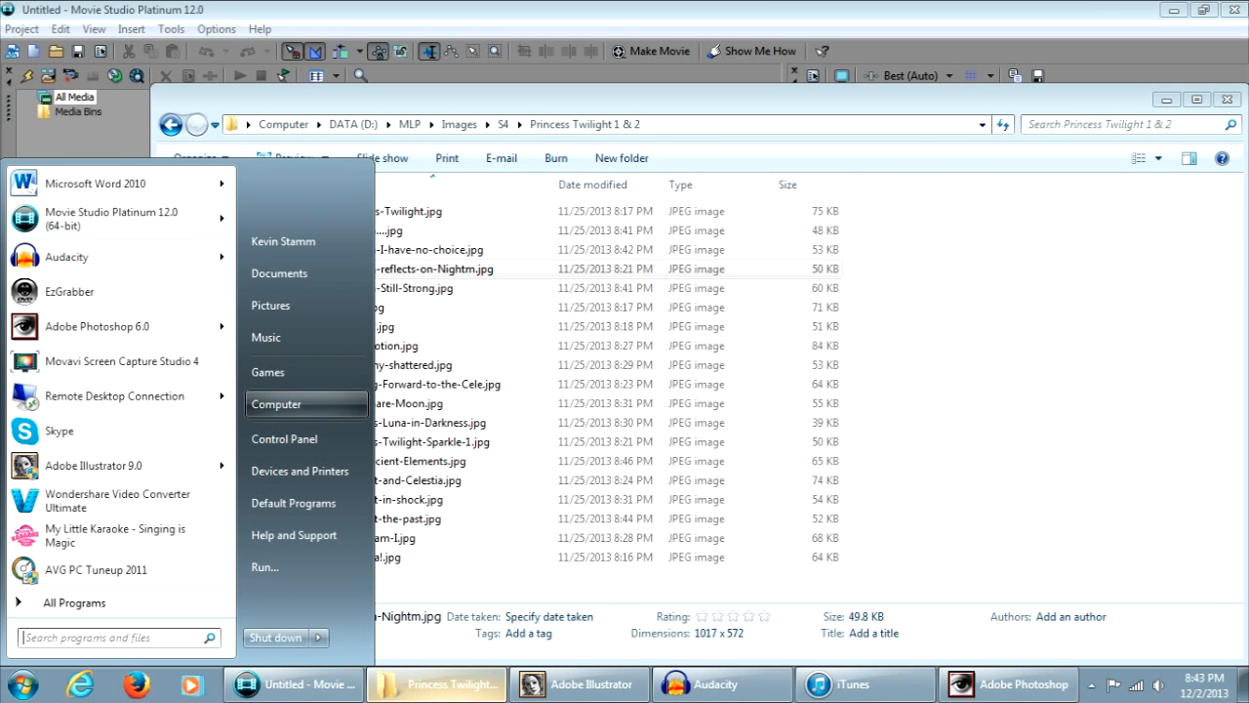
pyautogui.click(276, 404)
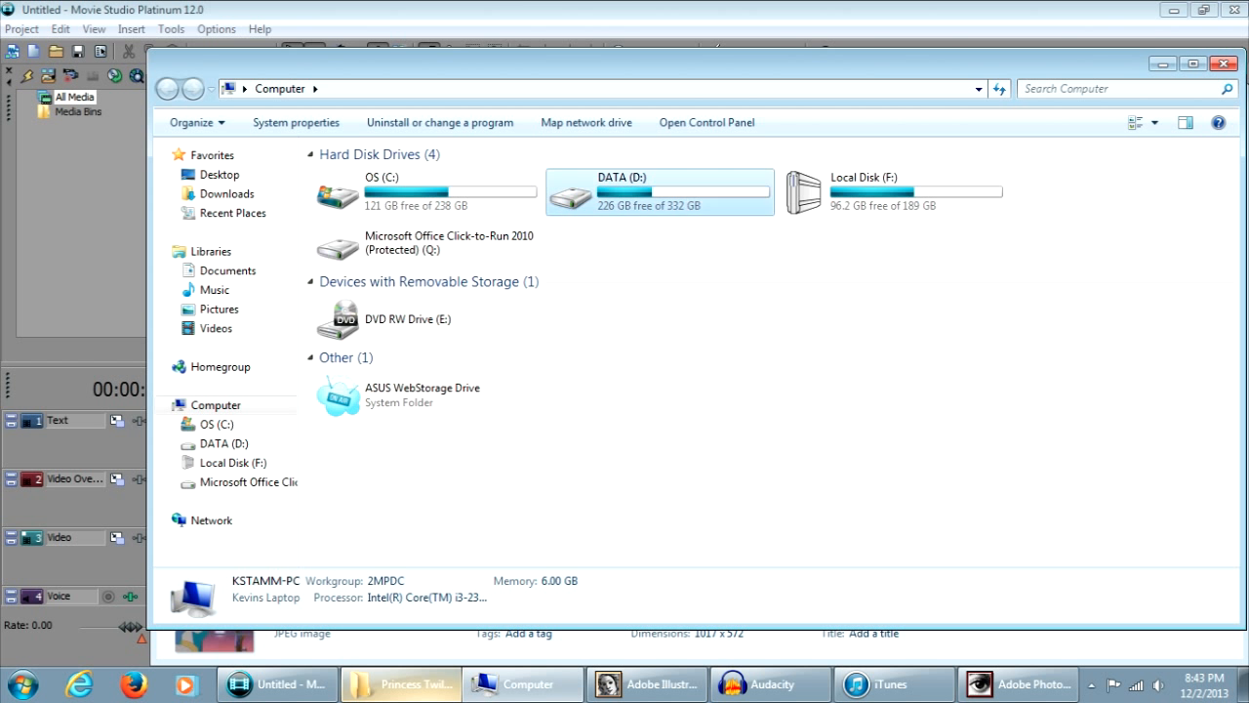
pyautogui.doubleClick(625, 193)
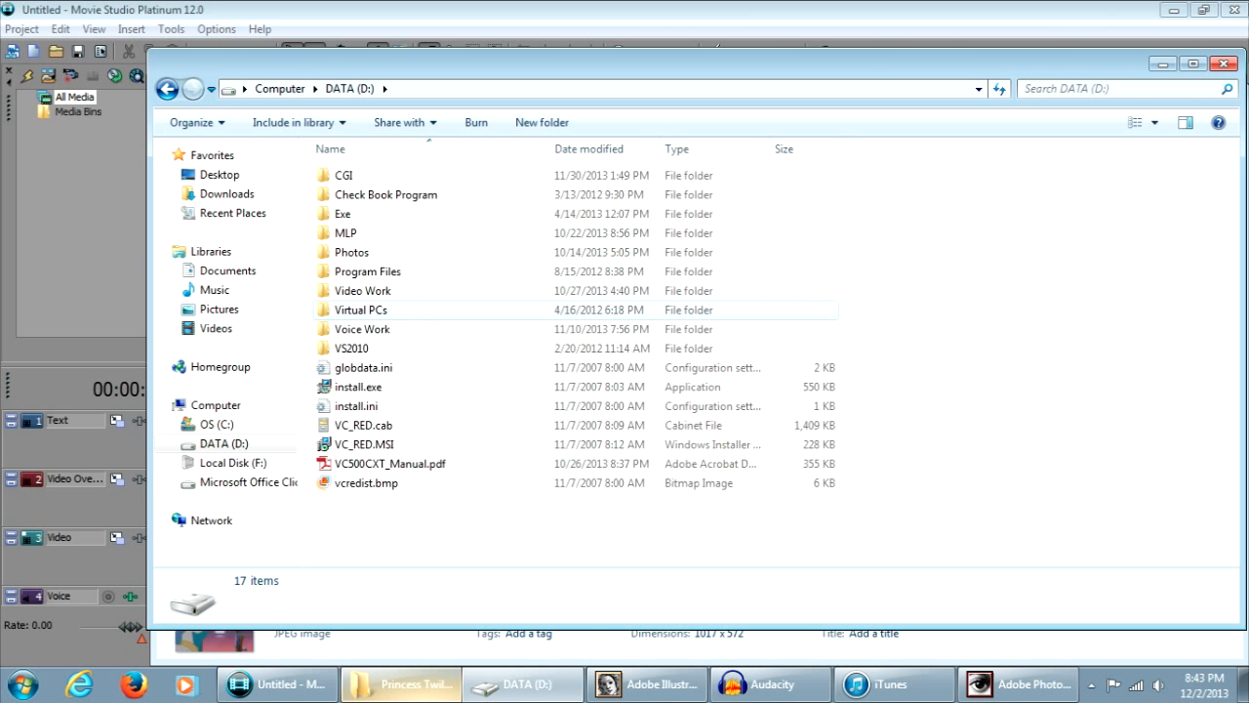
pyautogui.click(362, 329)
pyautogui.doubleClick(362, 329)
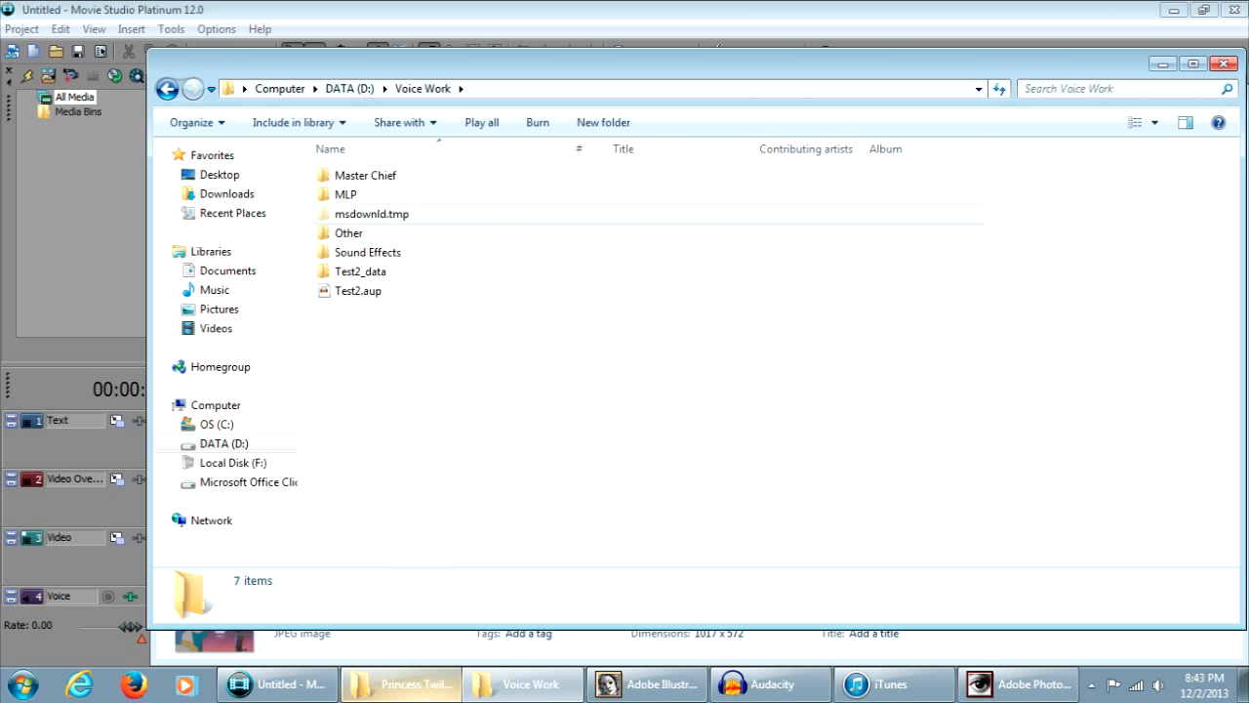
pyautogui.doubleClick(346, 194)
# Step: Find S4 The Shows new Direction.mp3 in the Voice Work\MLP folder, add it to the project media, and minimise both folder windows
pyautogui.scroll(-9, 400, 267)
pyautogui.scroll(-20, 400, 326)
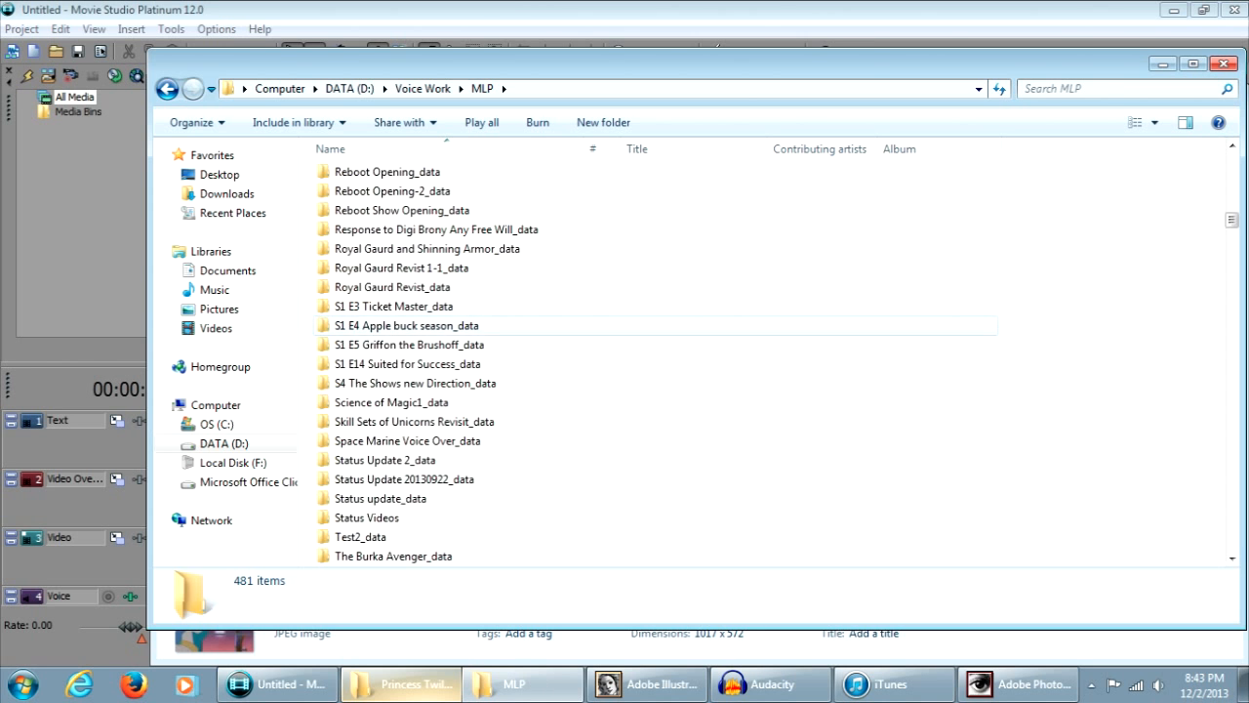
pyautogui.scroll(-20, 400, 326)
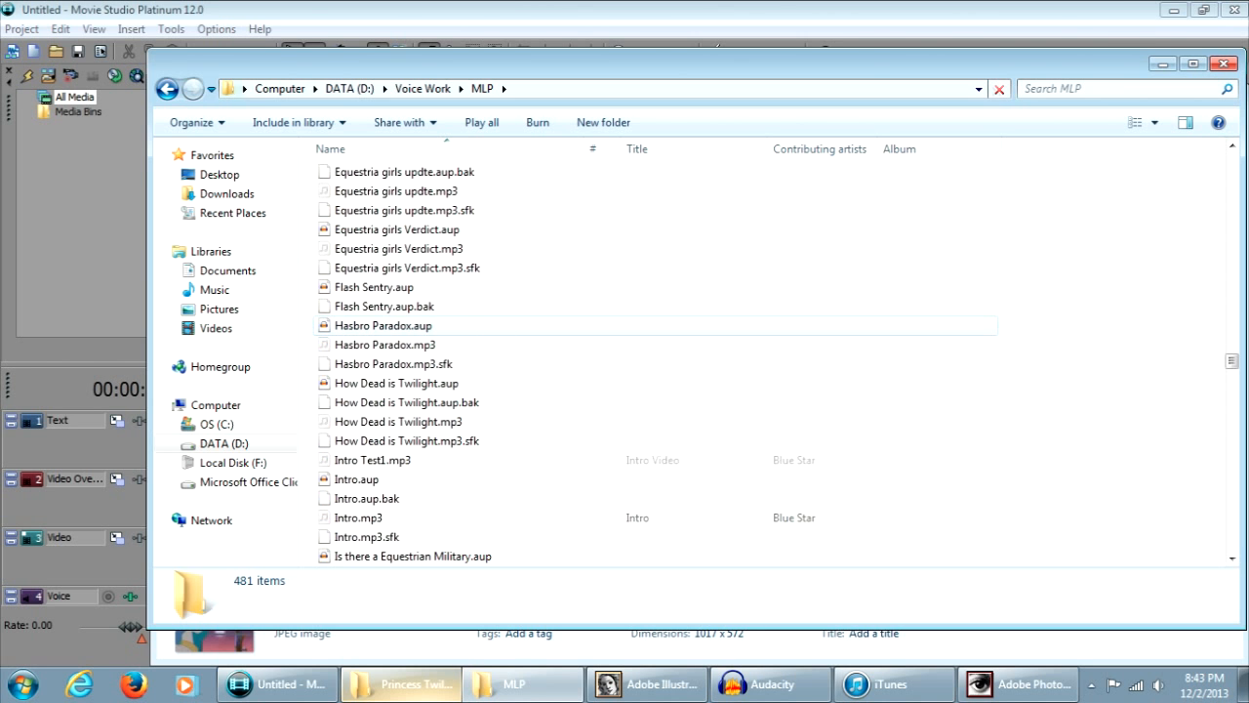
pyautogui.scroll(-20, 400, 326)
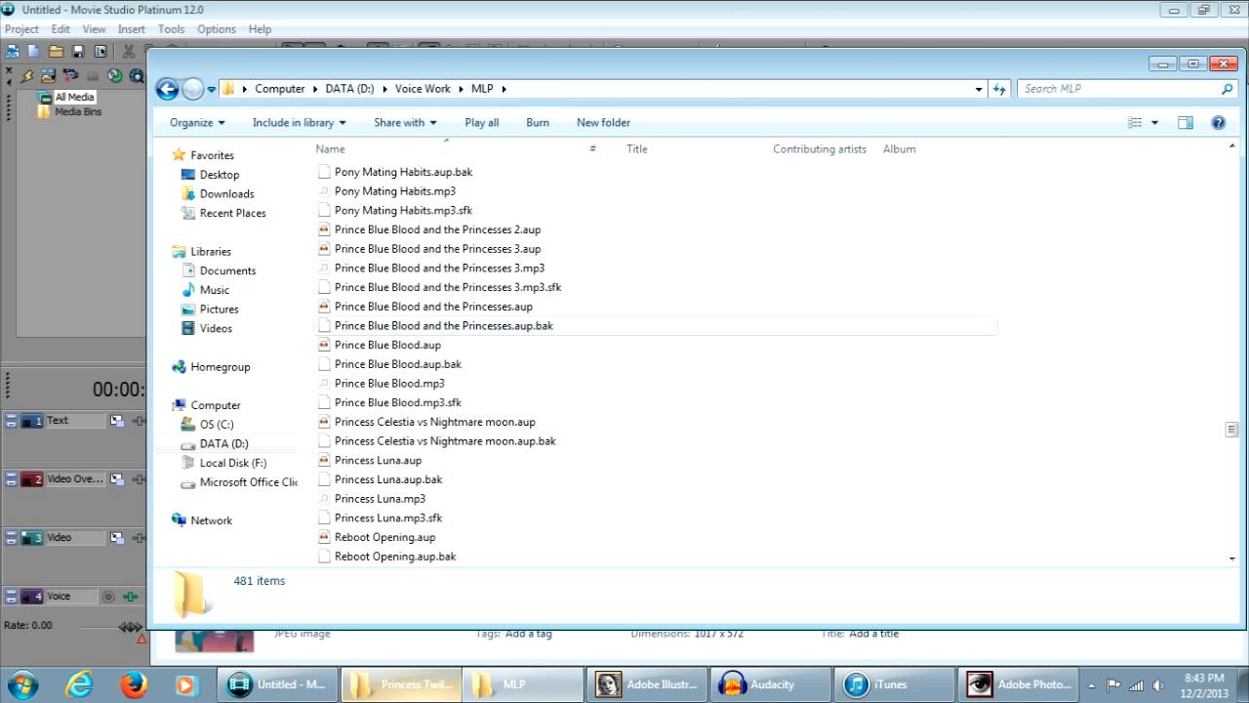
pyautogui.scroll(-2, 401, 326)
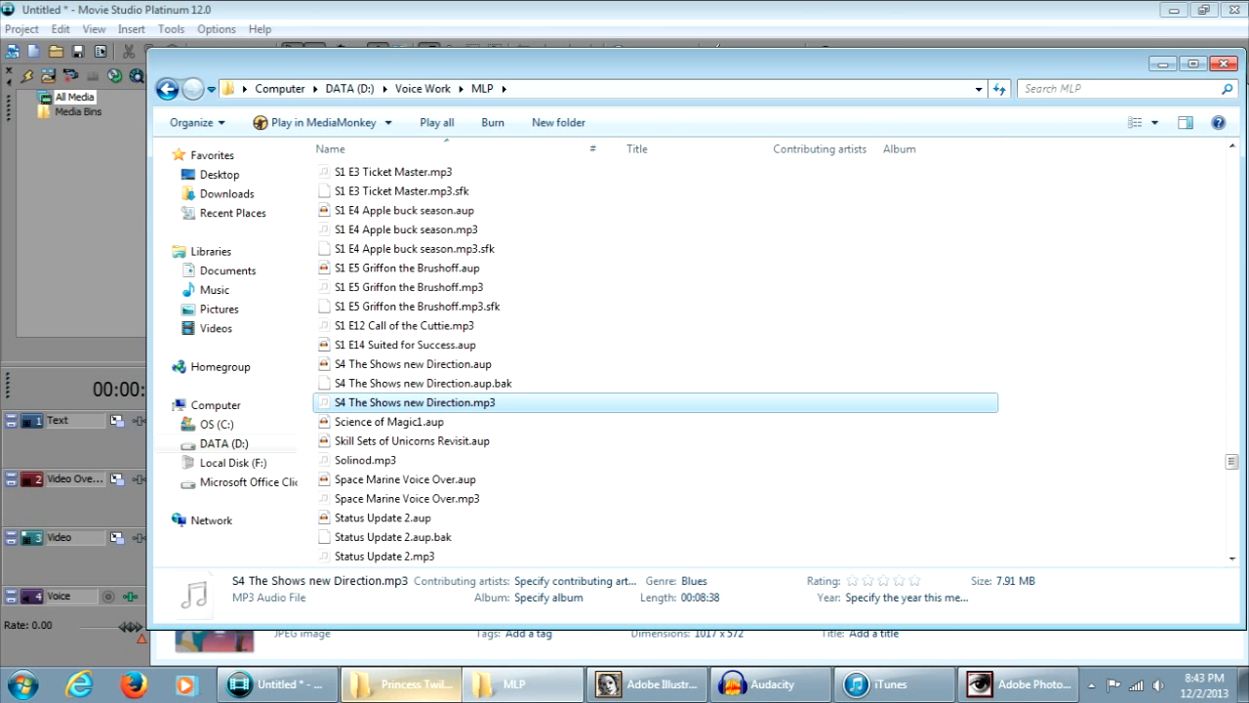
pyautogui.click(1162, 64)
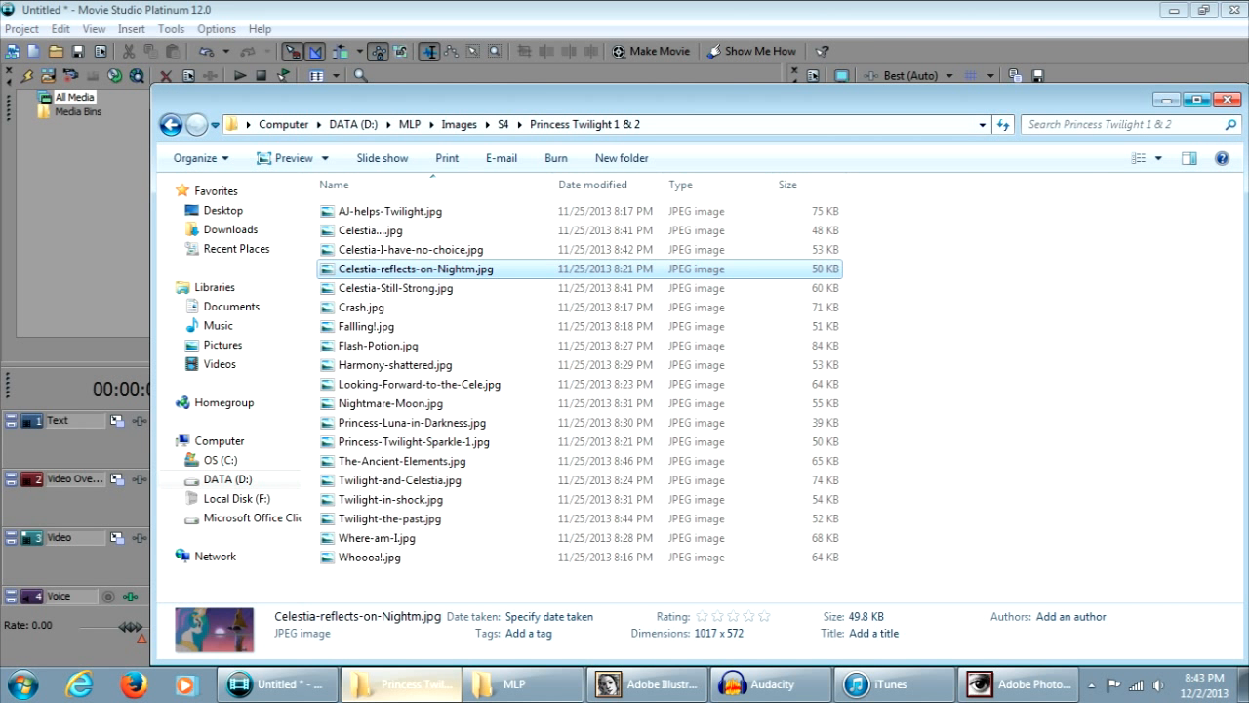
pyautogui.click(1167, 99)
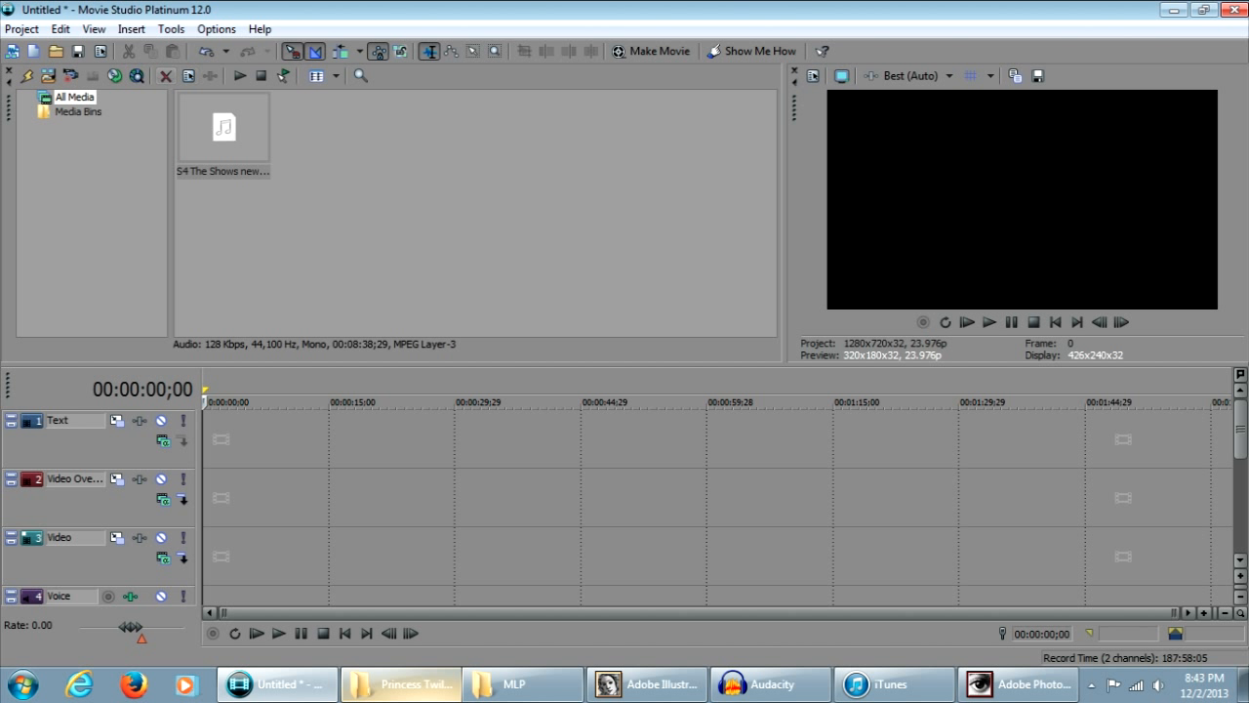
# Step: Place the S4 The Shows new Direction.mp3 audio from All Media at the start of the Voice track
pyautogui.click(78, 111)
pyautogui.click(74, 96)
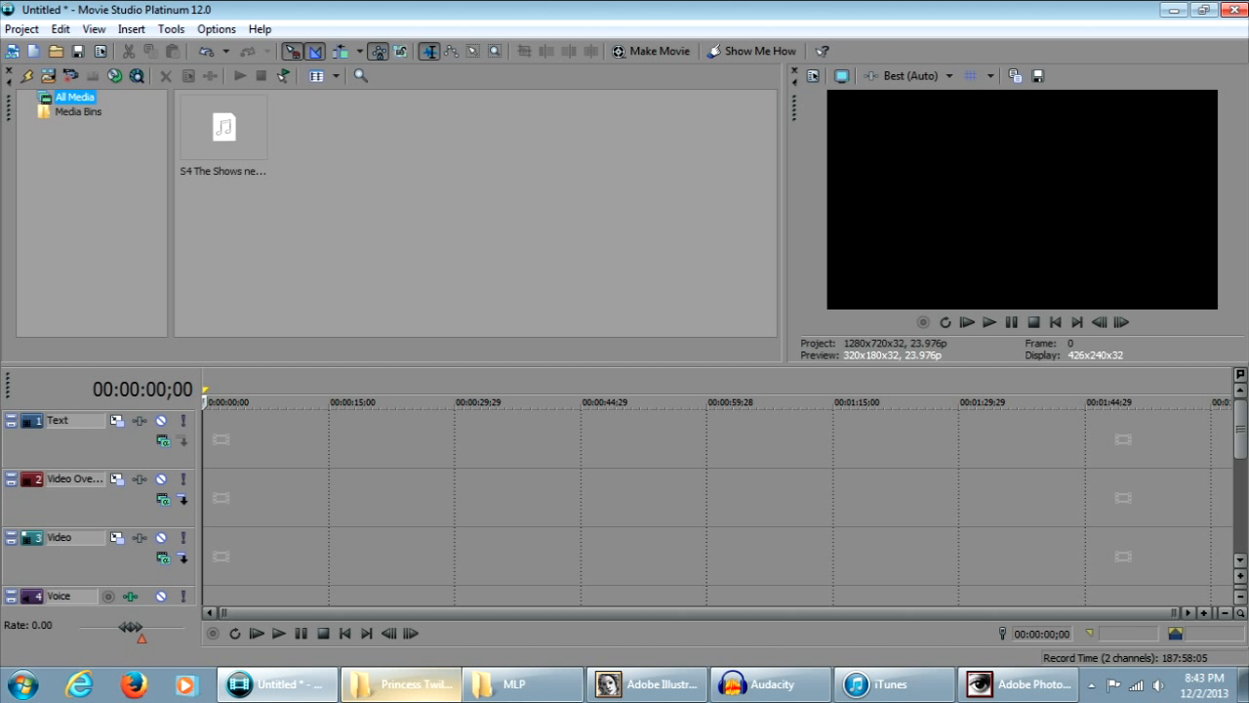
pyautogui.click(224, 127)
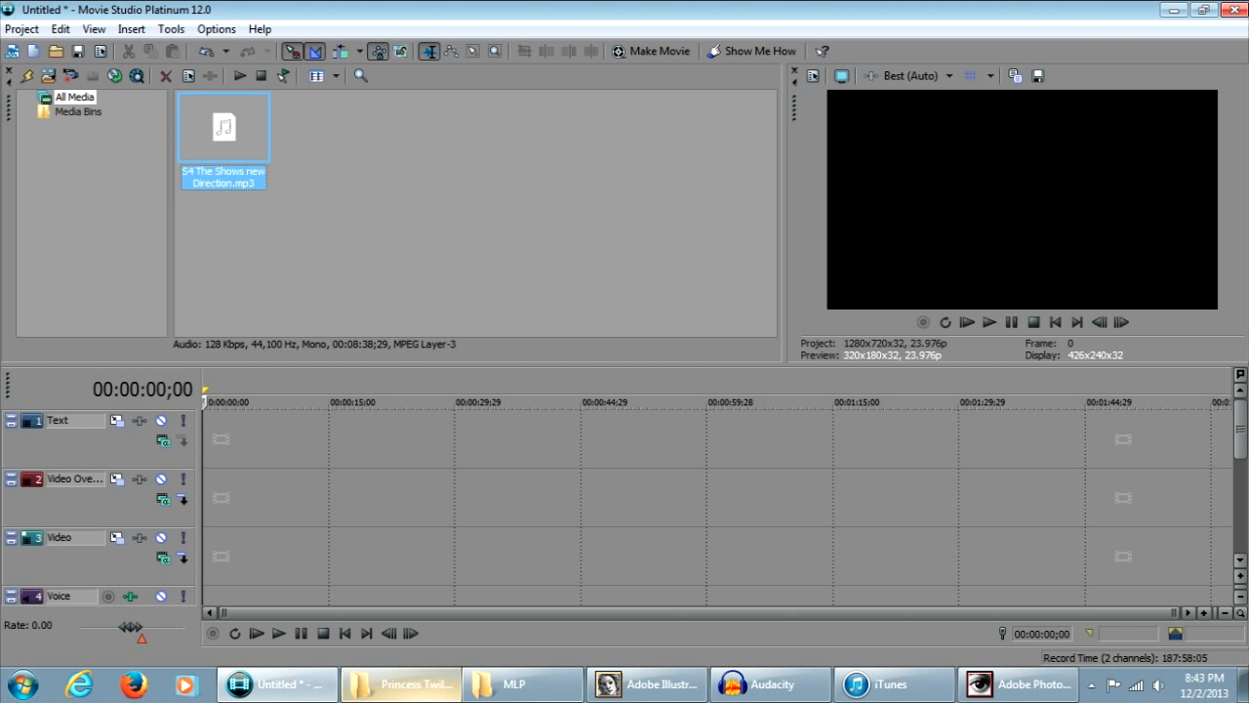
pyautogui.moveTo(1240, 430); pyautogui.dragTo(1239, 447)
pyautogui.moveTo(223, 126); pyautogui.dragTo(205, 556)
pyautogui.moveTo(337, 612)
pyautogui.mouseDown()
pyautogui.moveTo(1062, 612)
pyautogui.moveTo(337, 612)
pyautogui.mouseUp()
pyautogui.click(1197, 574)
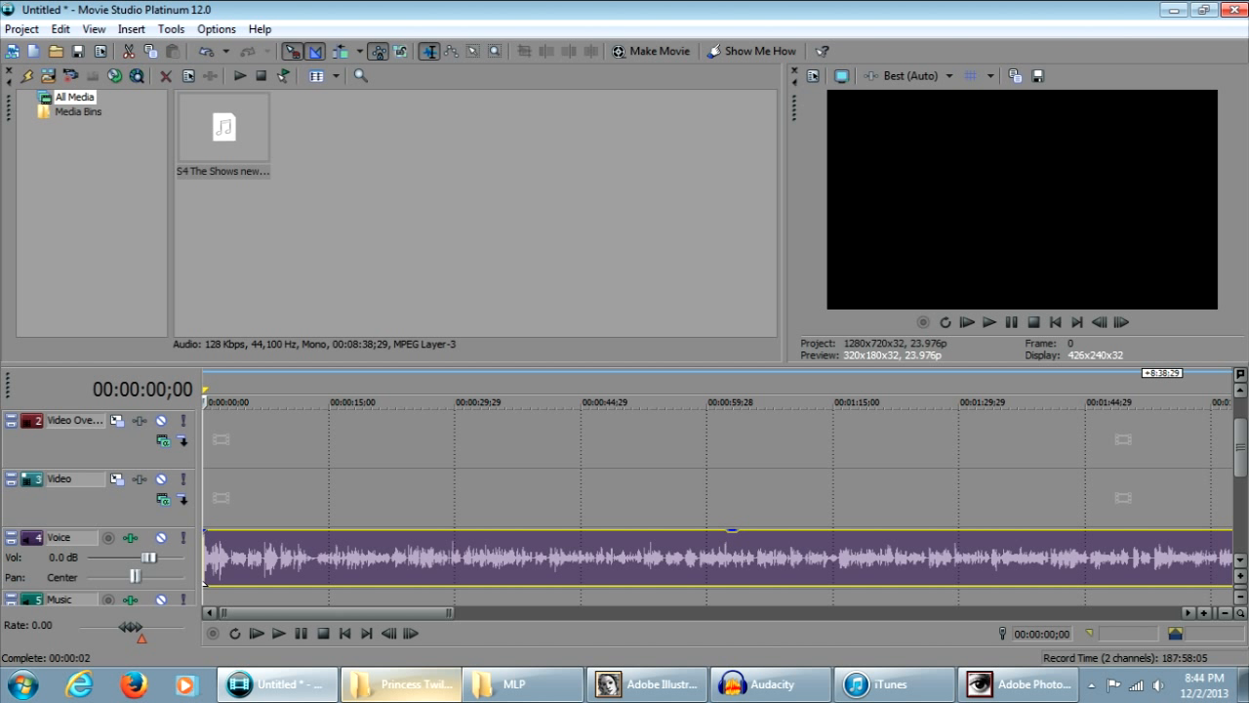
pyautogui.click(475, 213)
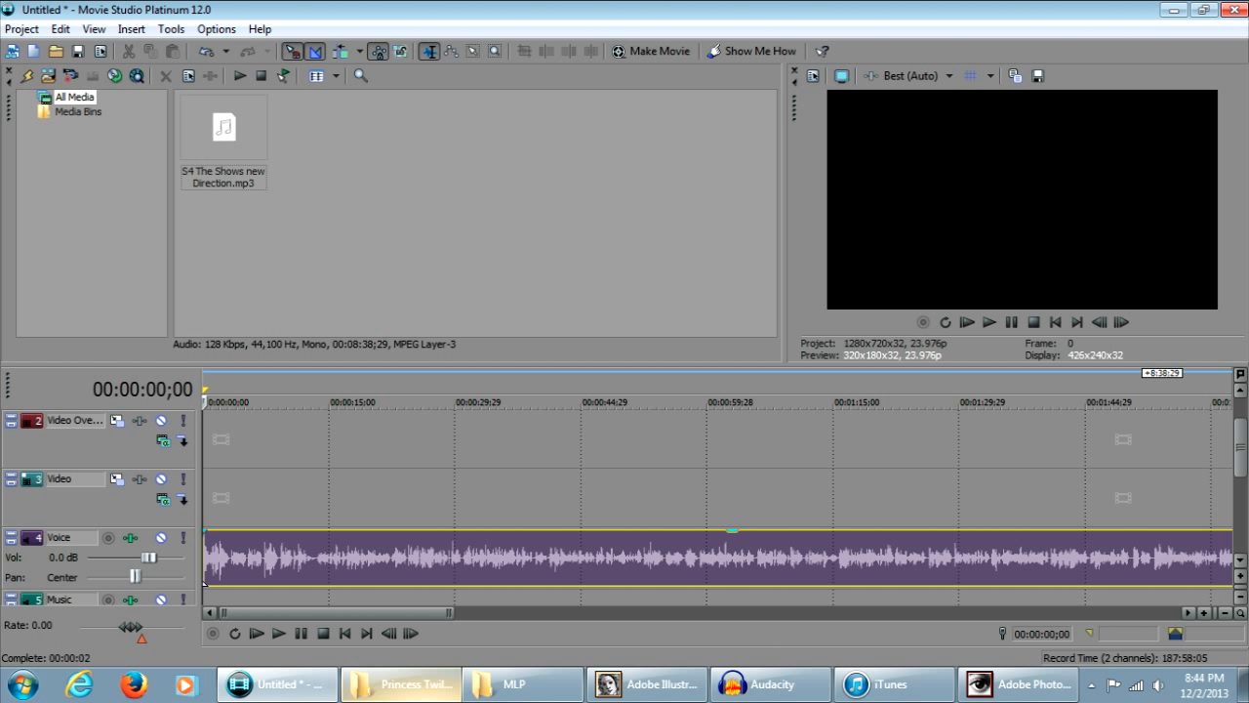
# Step: Remove S4 The Shows new Direction.mp3 from the project media together with all its timeline references
pyautogui.click(224, 137)
pyautogui.press('Delete')
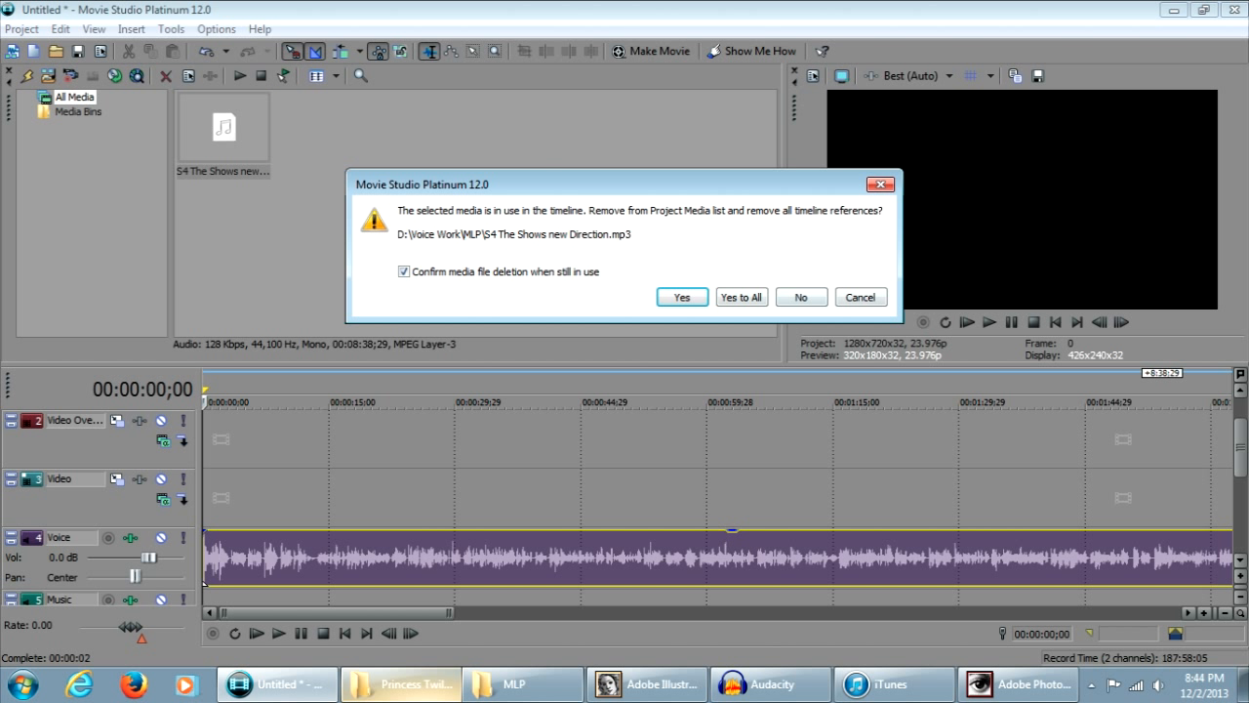
pyautogui.click(741, 297)
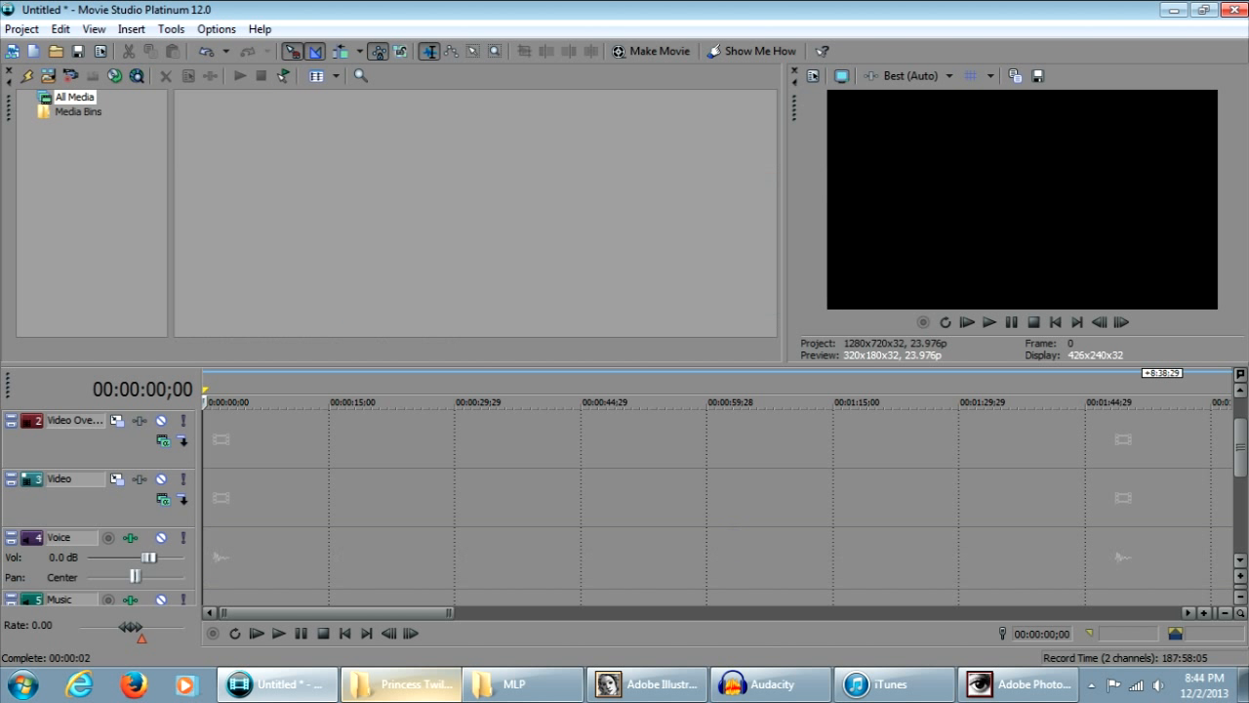
# Step: Create a new project named S4 The Shows New Direction, discarding the changes to the untitled project
pyautogui.click(21, 29)
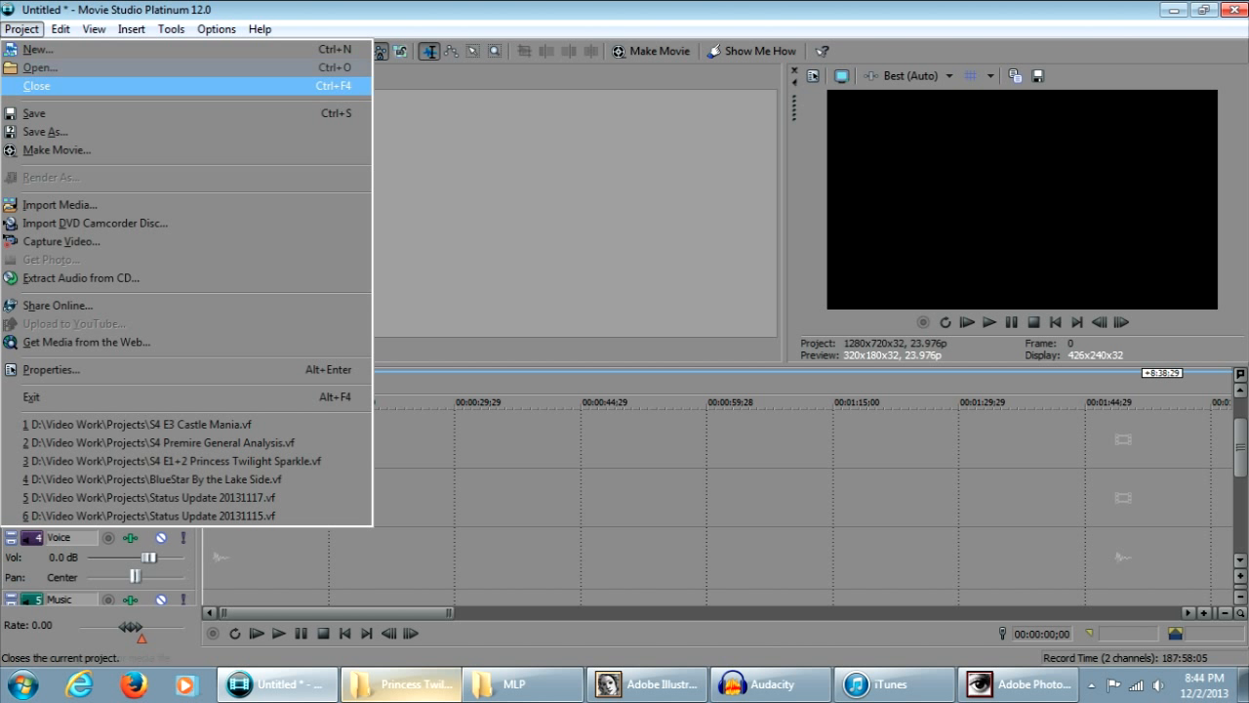
pyautogui.click(37, 49)
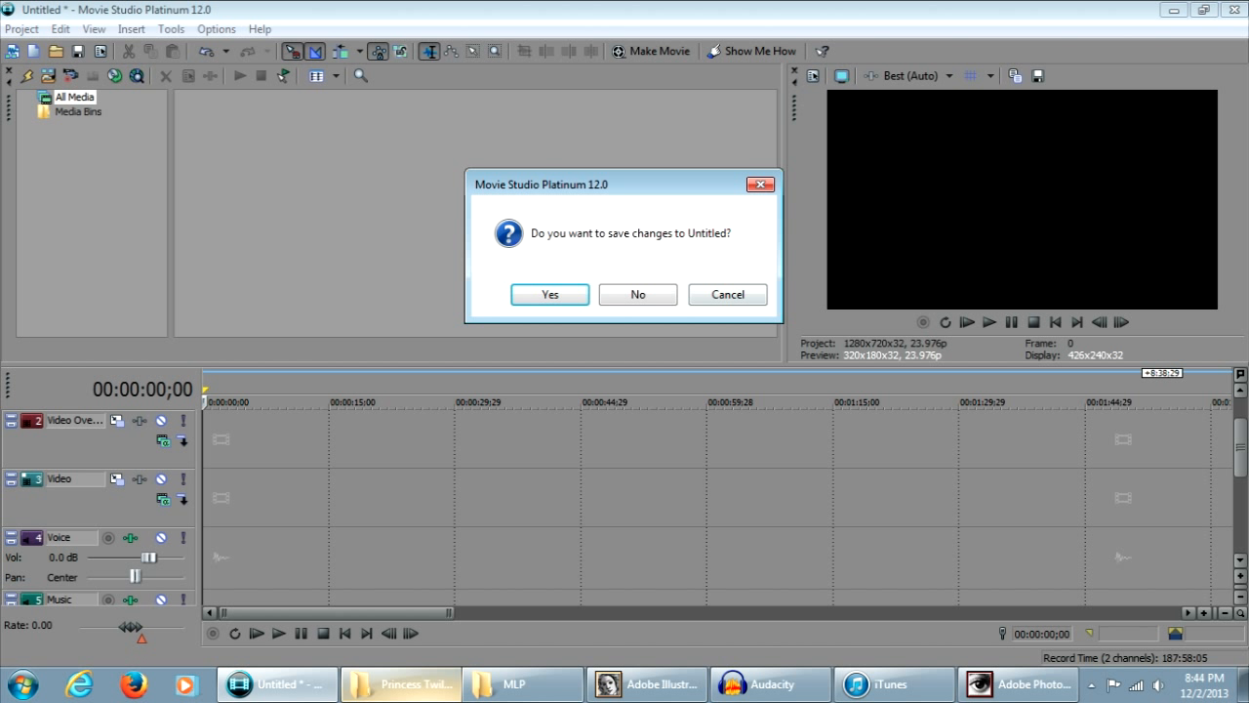
pyautogui.click(638, 293)
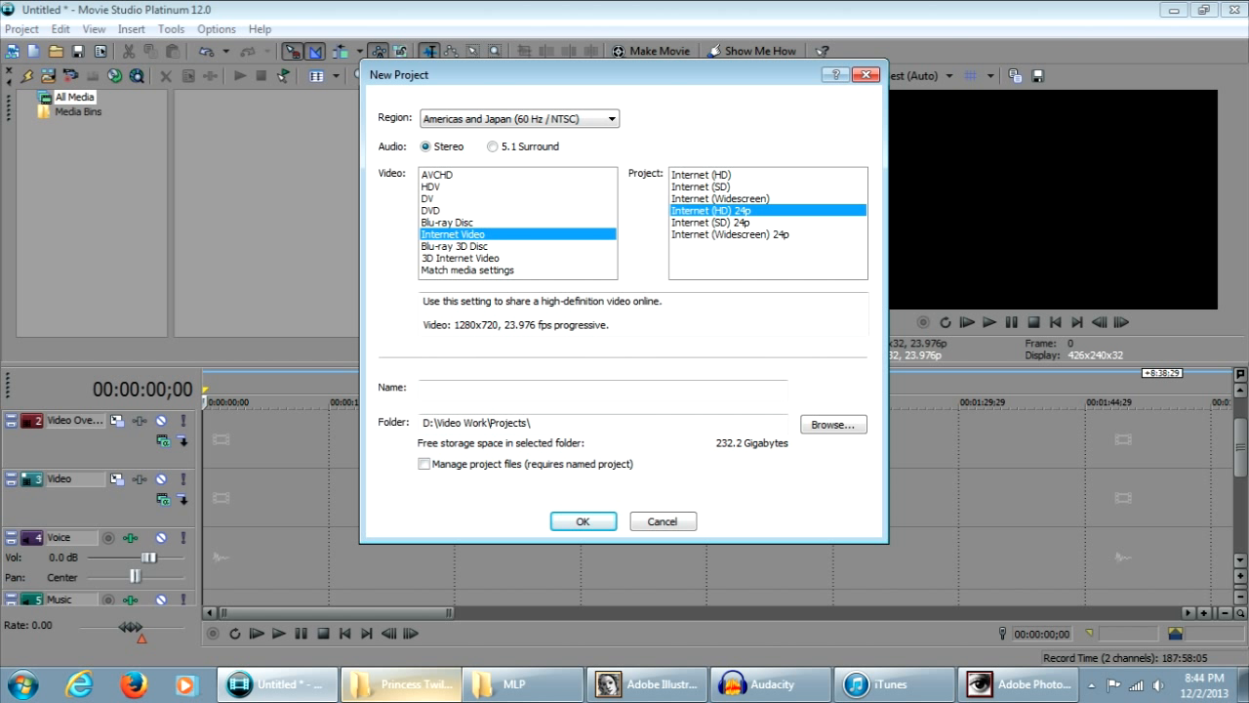
pyautogui.write('S4 New')
pyautogui.press('BackSpace')
pyautogui.press('BackSpace')
pyautogui.press('BackSpace')
pyautogui.write('The SHow')
pyautogui.press('BackSpace')
pyautogui.press('BackSpace')
pyautogui.press('BackSpace')
pyautogui.write('hows New Direction')
pyautogui.press('Return')
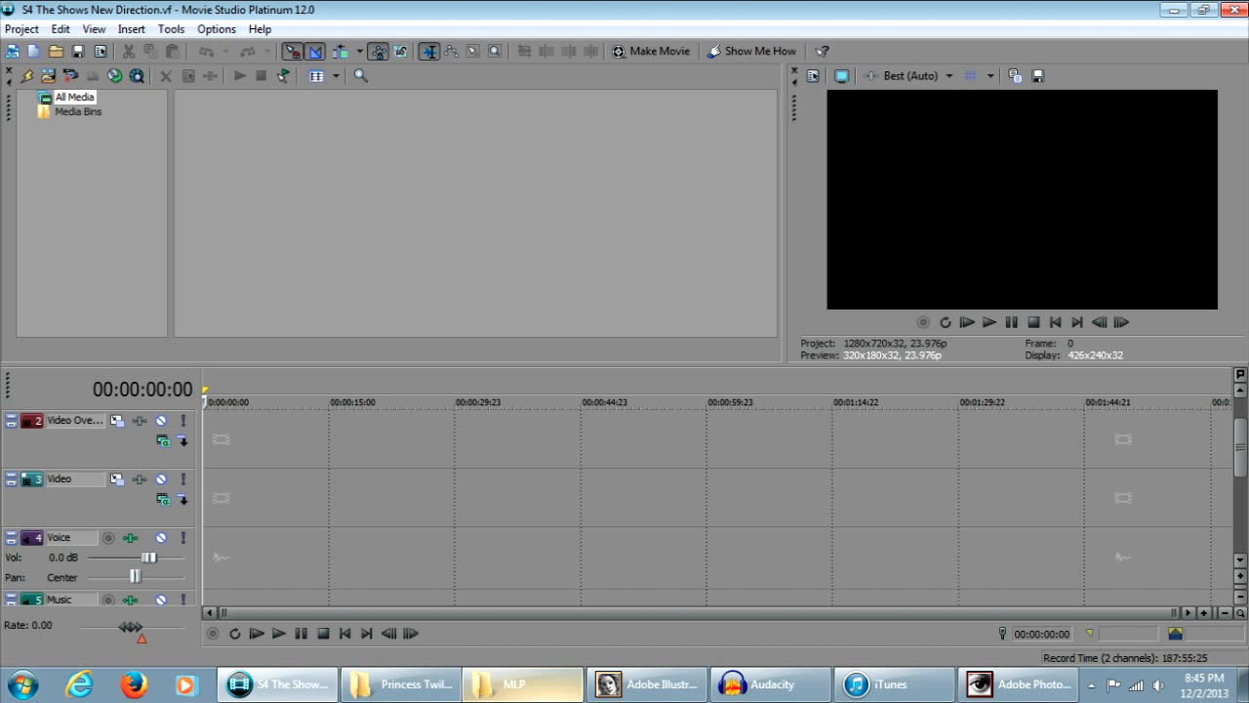
# Step: Add S4 The Shows new Direction.mp3 from the MLP voice folder to the new project's media and place it at the start of the Voice track
pyautogui.click(515, 684)
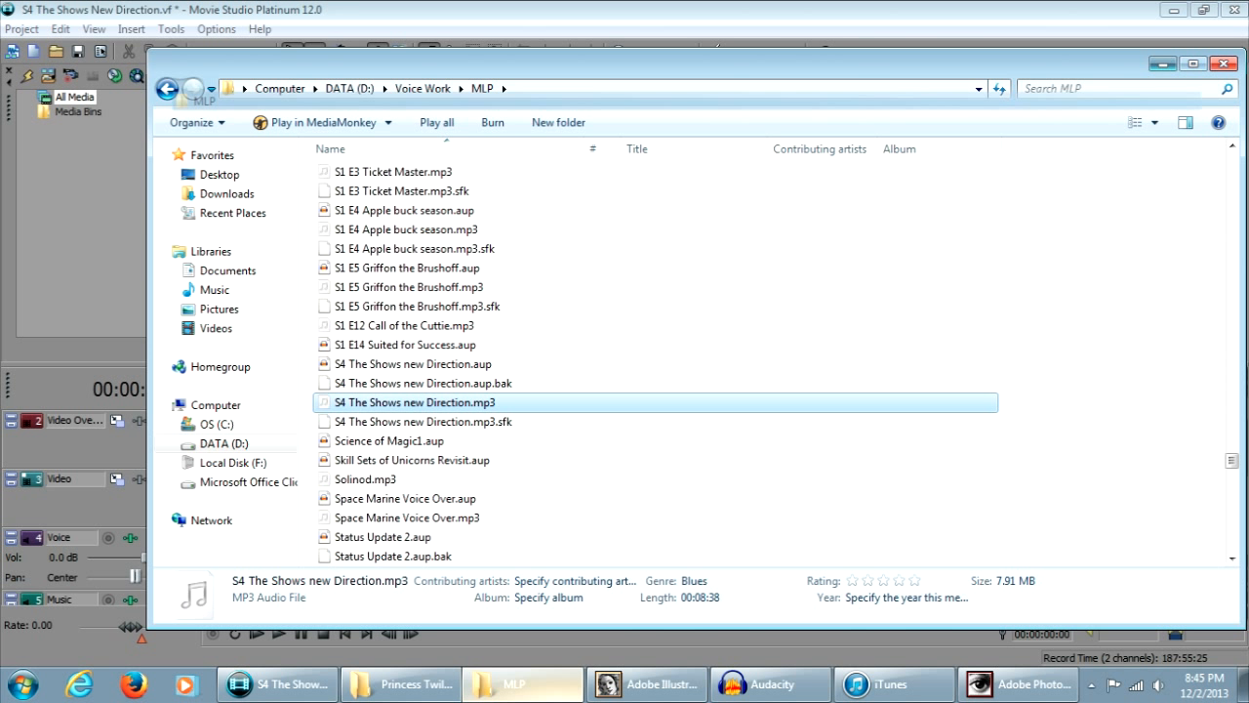
pyautogui.click(1162, 64)
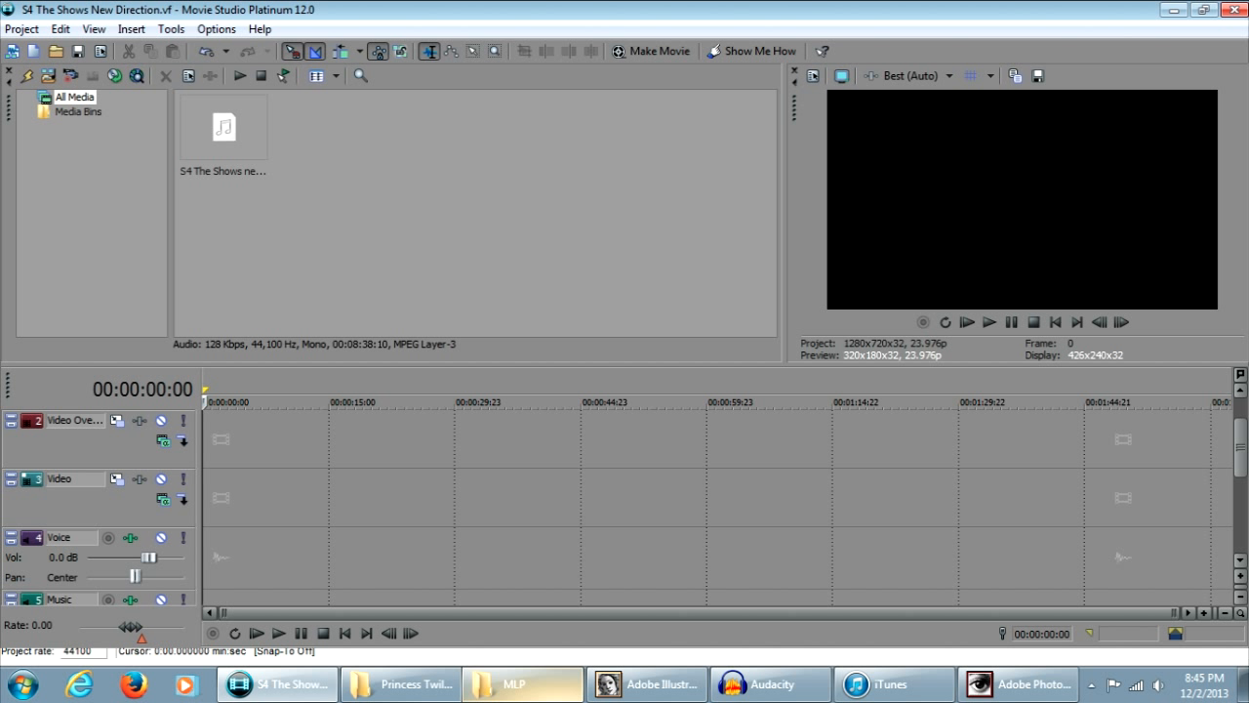
pyautogui.moveTo(401, 683)
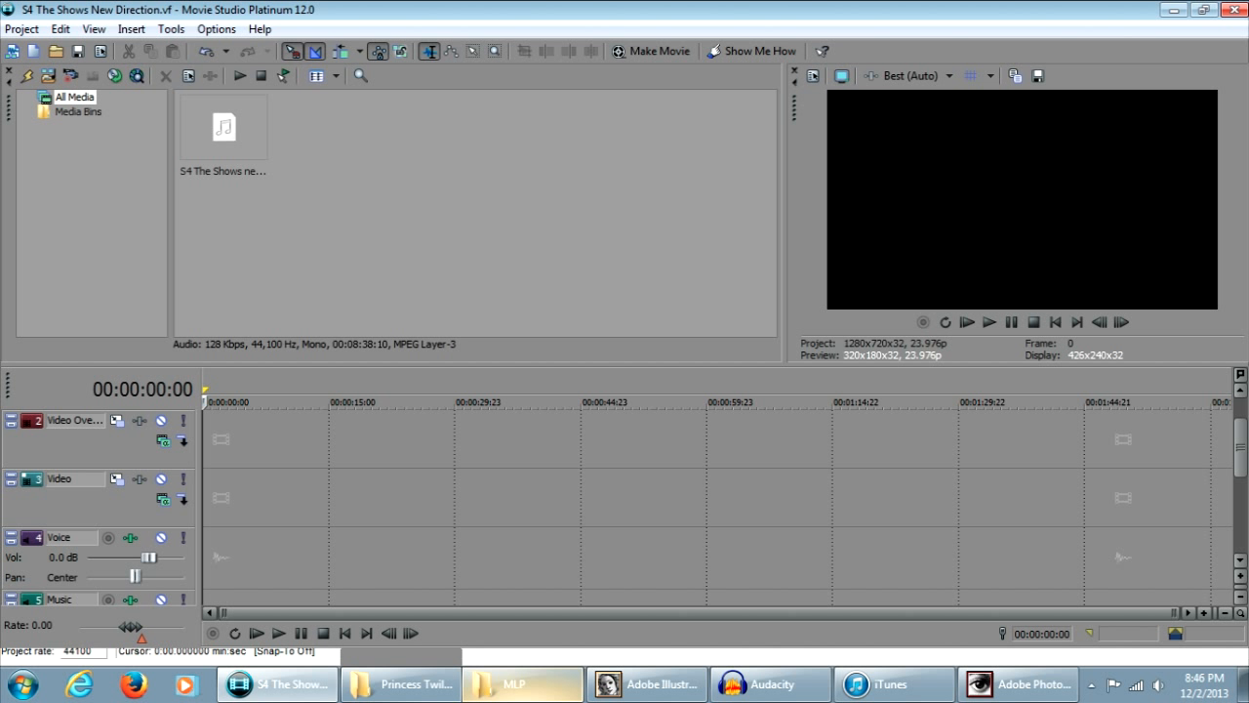
pyautogui.moveTo(223, 132); pyautogui.dragTo(207, 556)
pyautogui.moveTo(339, 612)
pyautogui.mouseDown()
pyautogui.moveTo(1059, 612)
pyautogui.moveTo(335, 612)
pyautogui.mouseUp()
pyautogui.click(1198, 574)
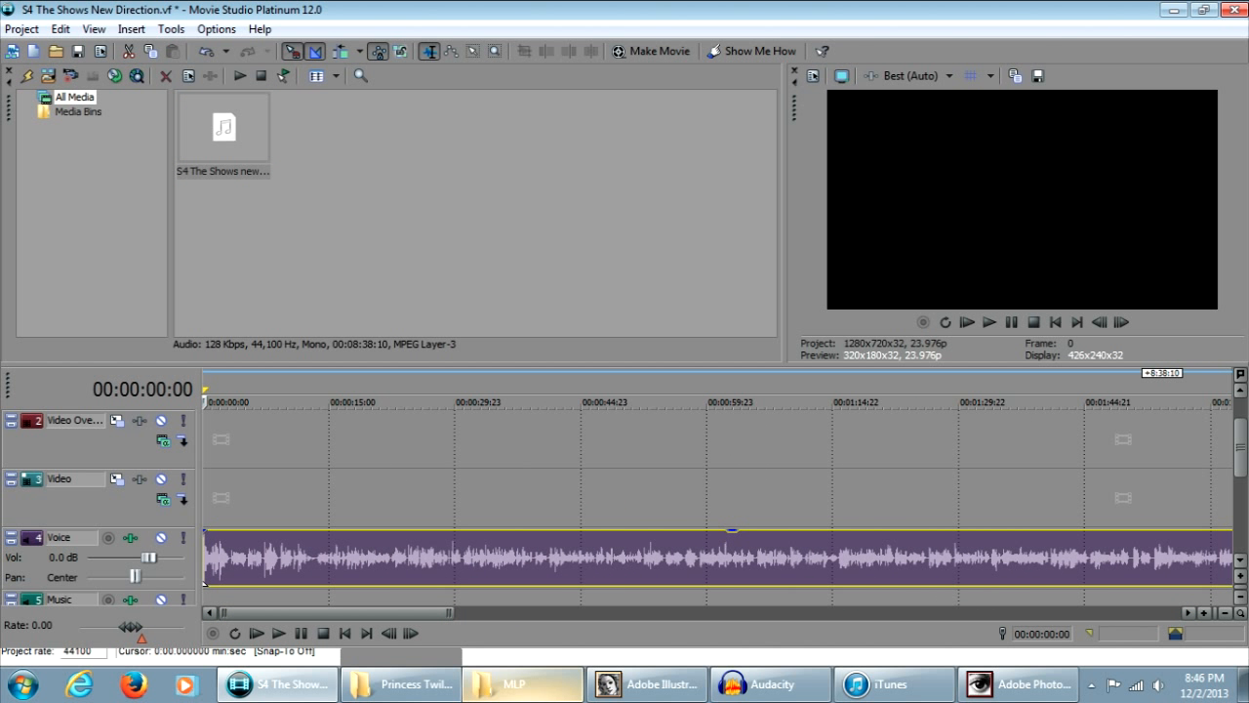
# Step: Create a new media bin named BlueStar EC under Media Bins
pyautogui.rightClick(54, 110)
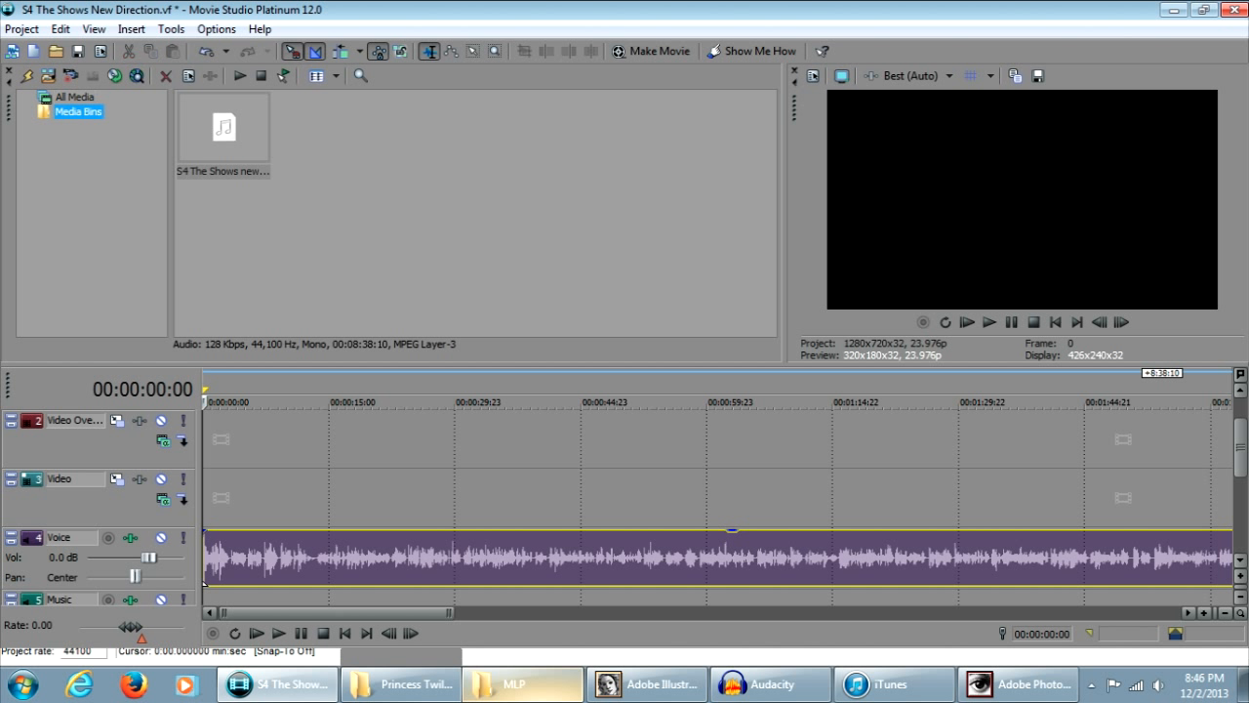
pyautogui.click(93, 123)
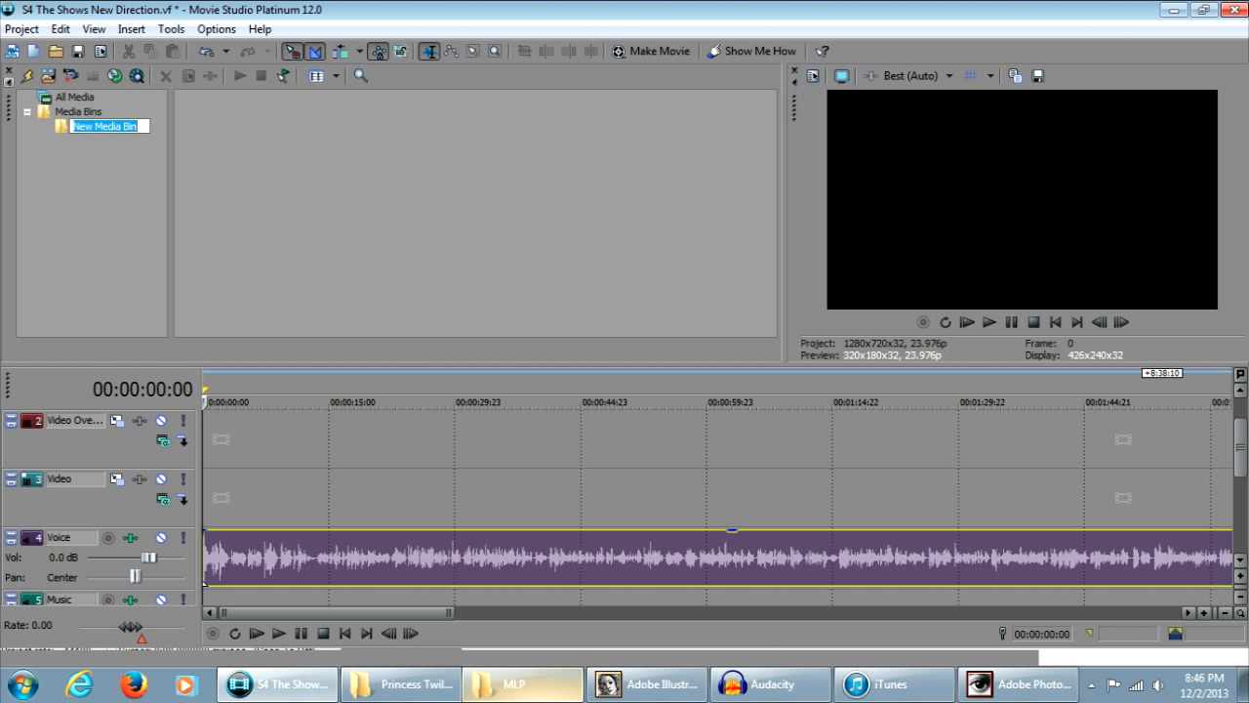
pyautogui.write('Bl')
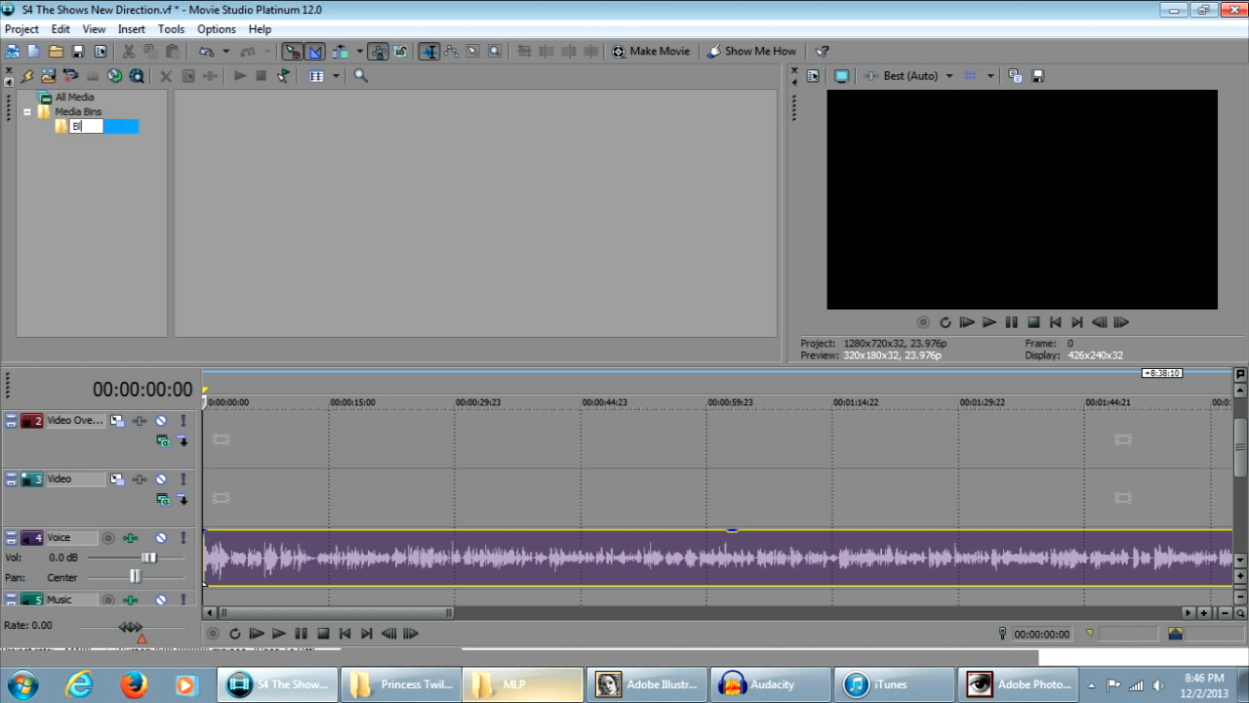
pyautogui.write('ueStar EC')
pyautogui.press('Return')
# Step: Open the folder D:\MLP\Images\Blue Star Poses\Armor\EC New and look through its pony images
pyautogui.click(515, 683)
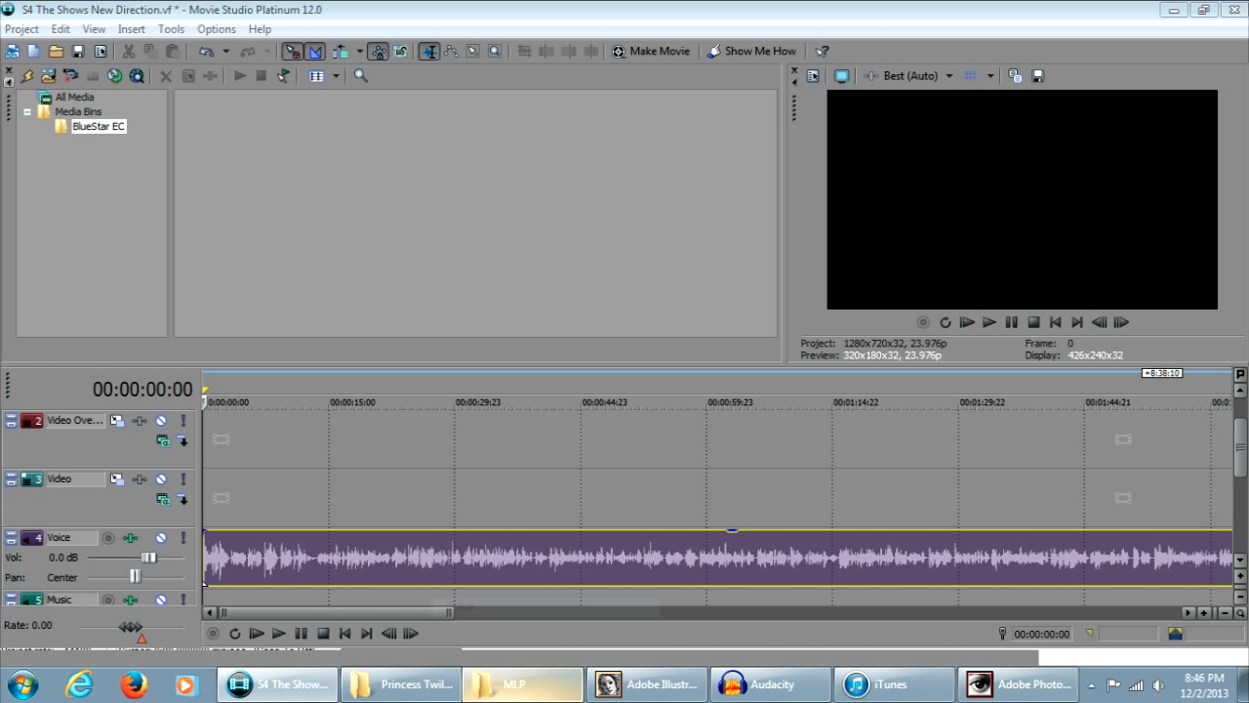
pyautogui.click(351, 88)
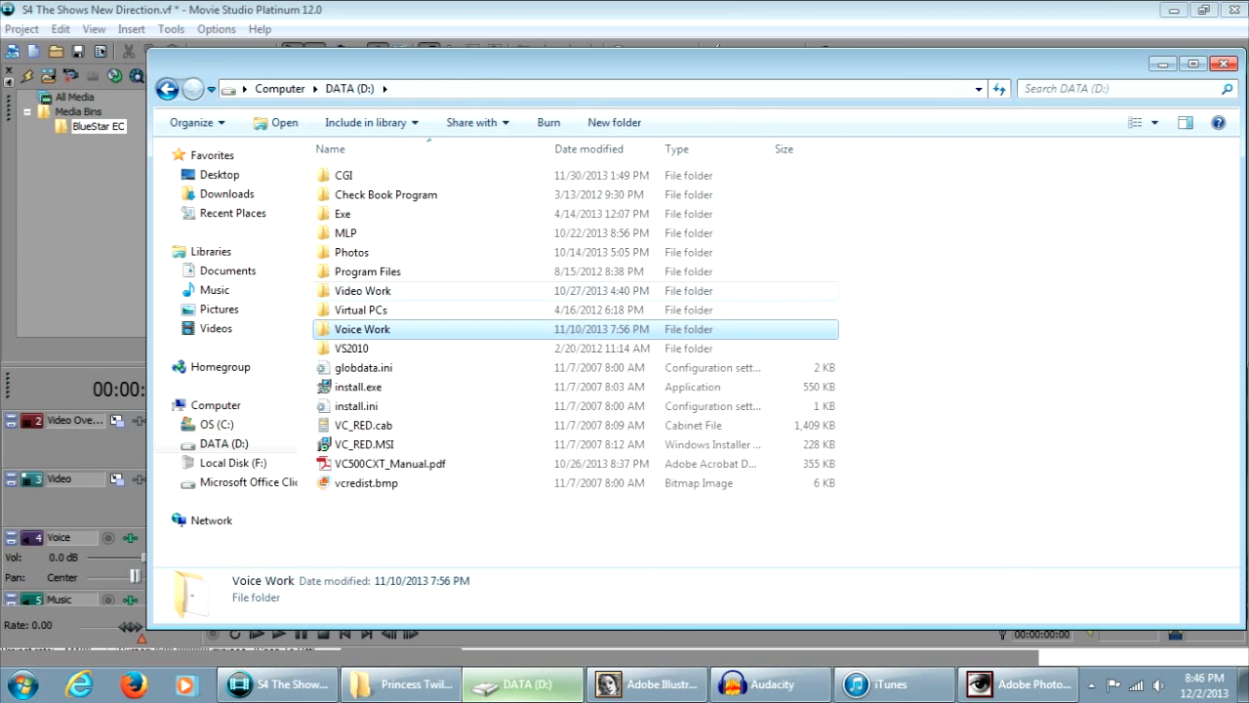
pyautogui.doubleClick(345, 232)
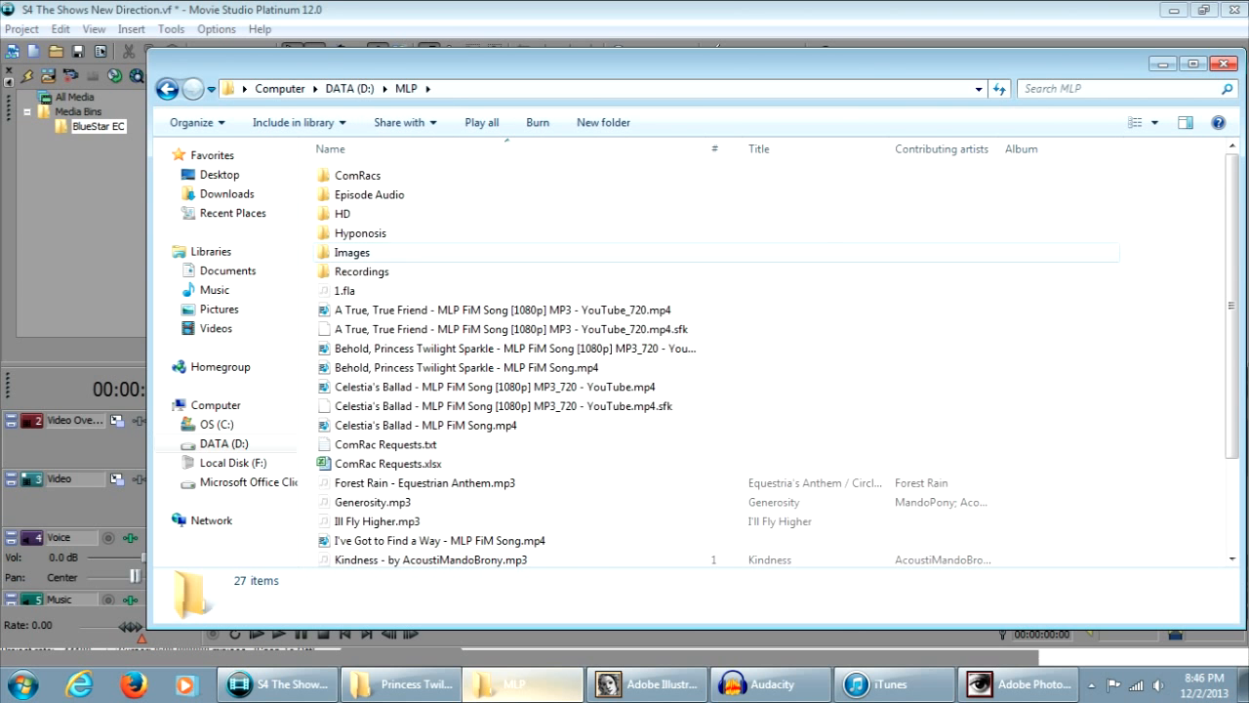
pyautogui.doubleClick(348, 252)
pyautogui.doubleClick(562, 195)
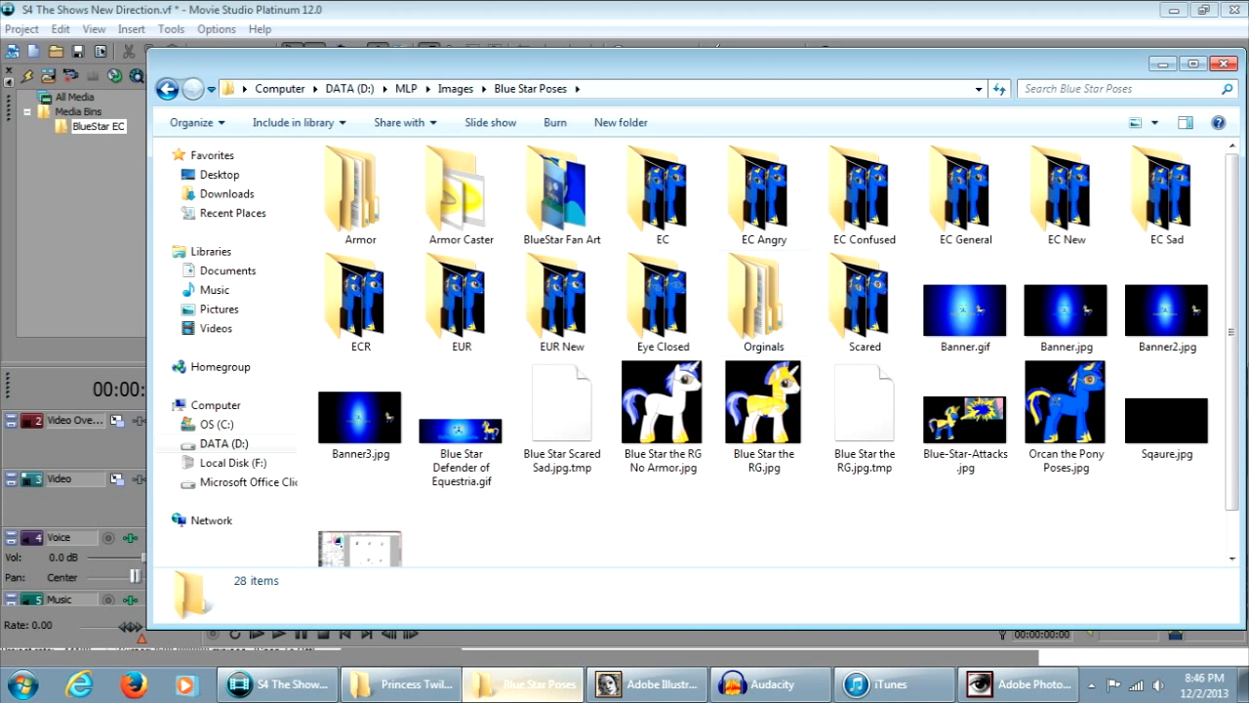
pyautogui.doubleClick(360, 196)
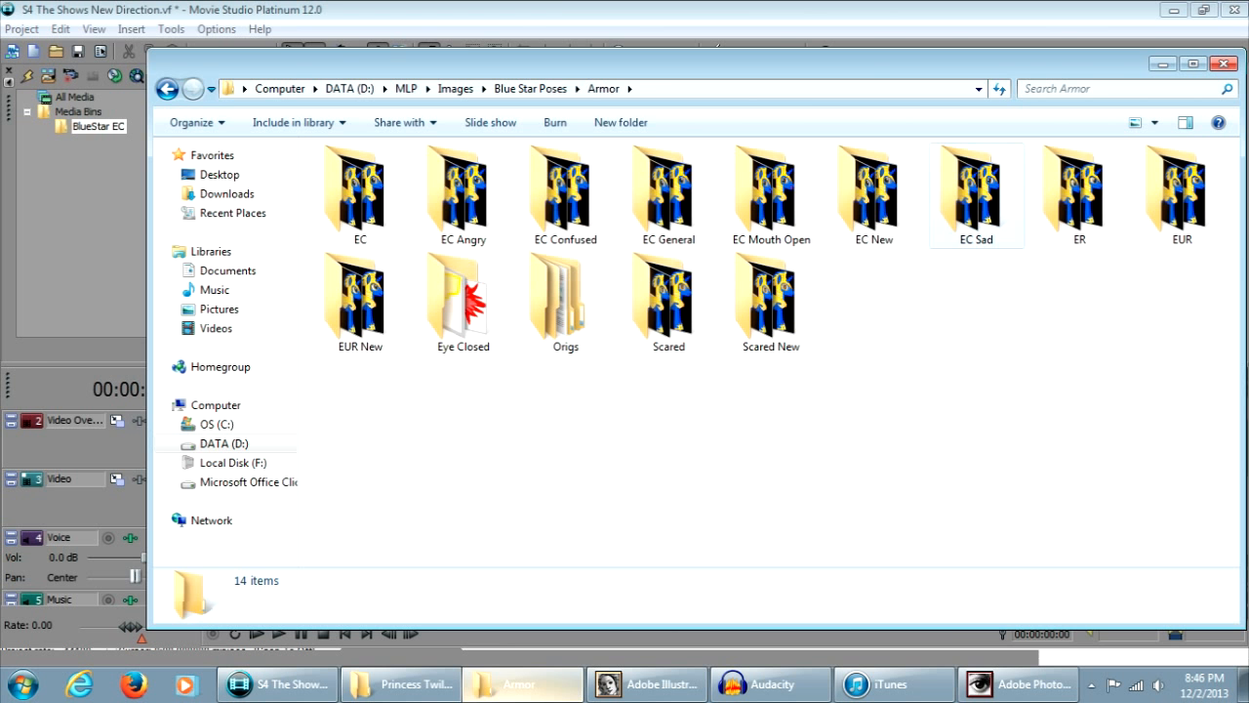
pyautogui.doubleClick(873, 195)
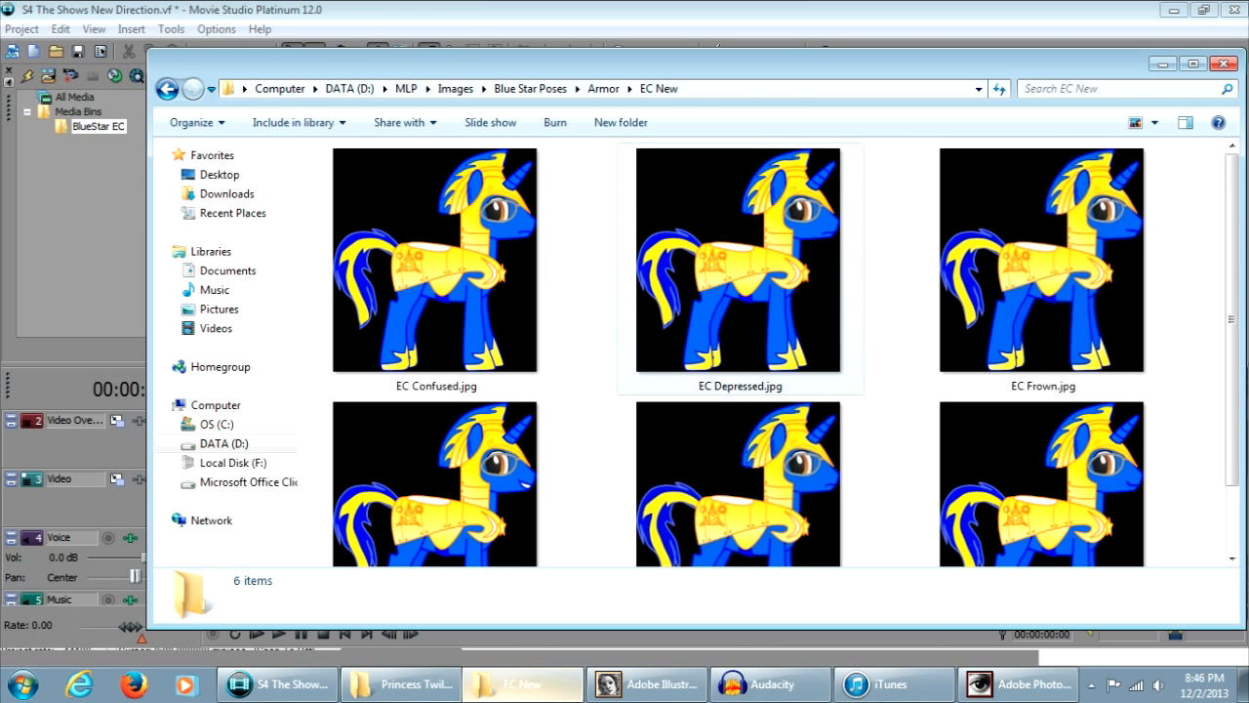
pyautogui.scroll(-1, 873, 196)
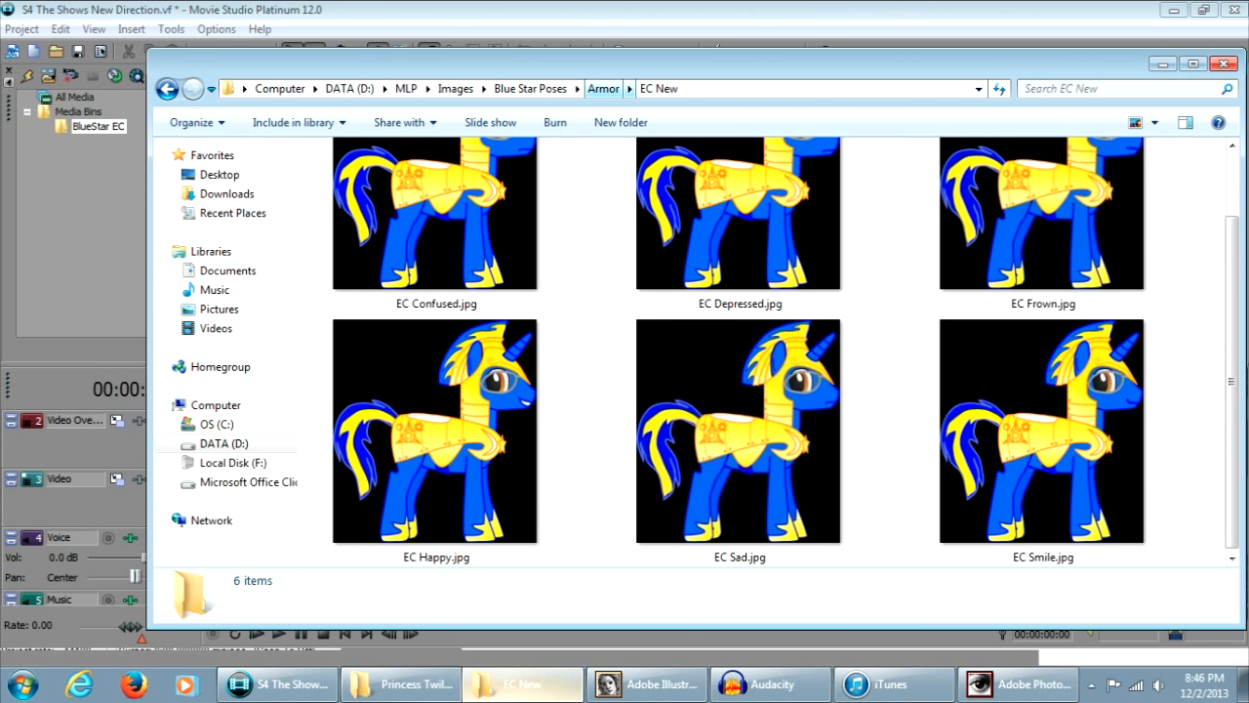
pyautogui.scroll(1, 740, 293)
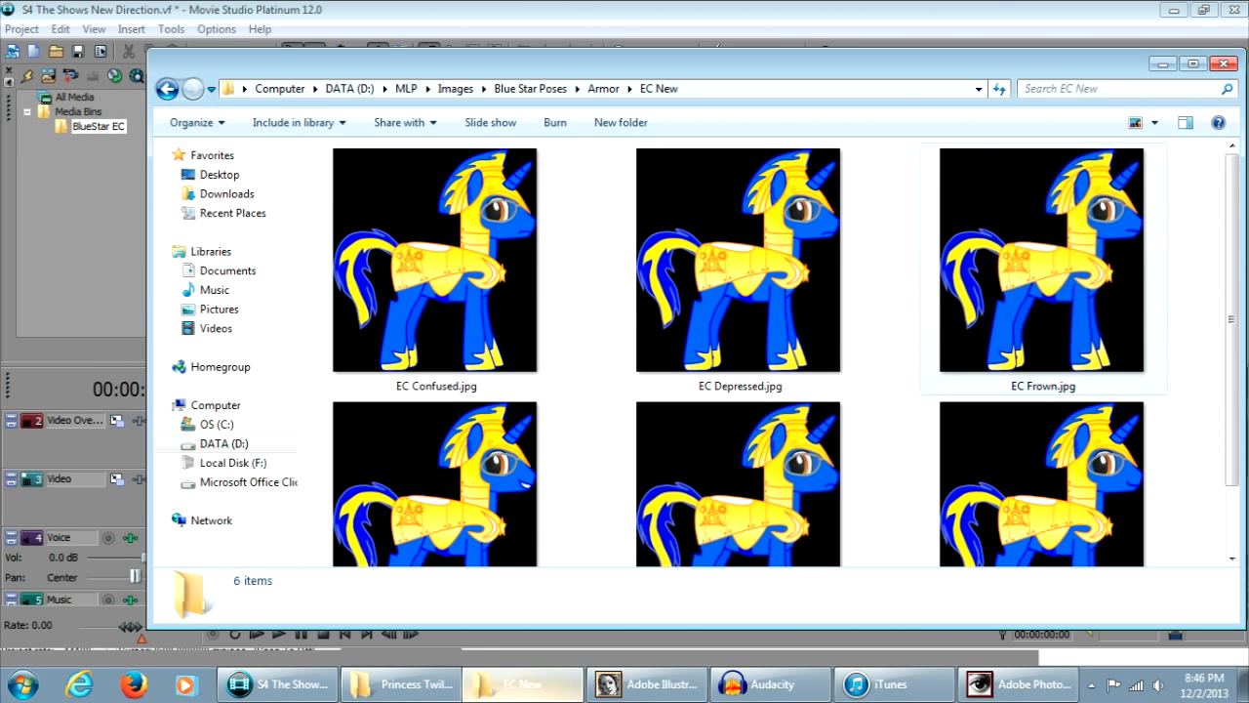
pyautogui.scroll(-1, 739, 292)
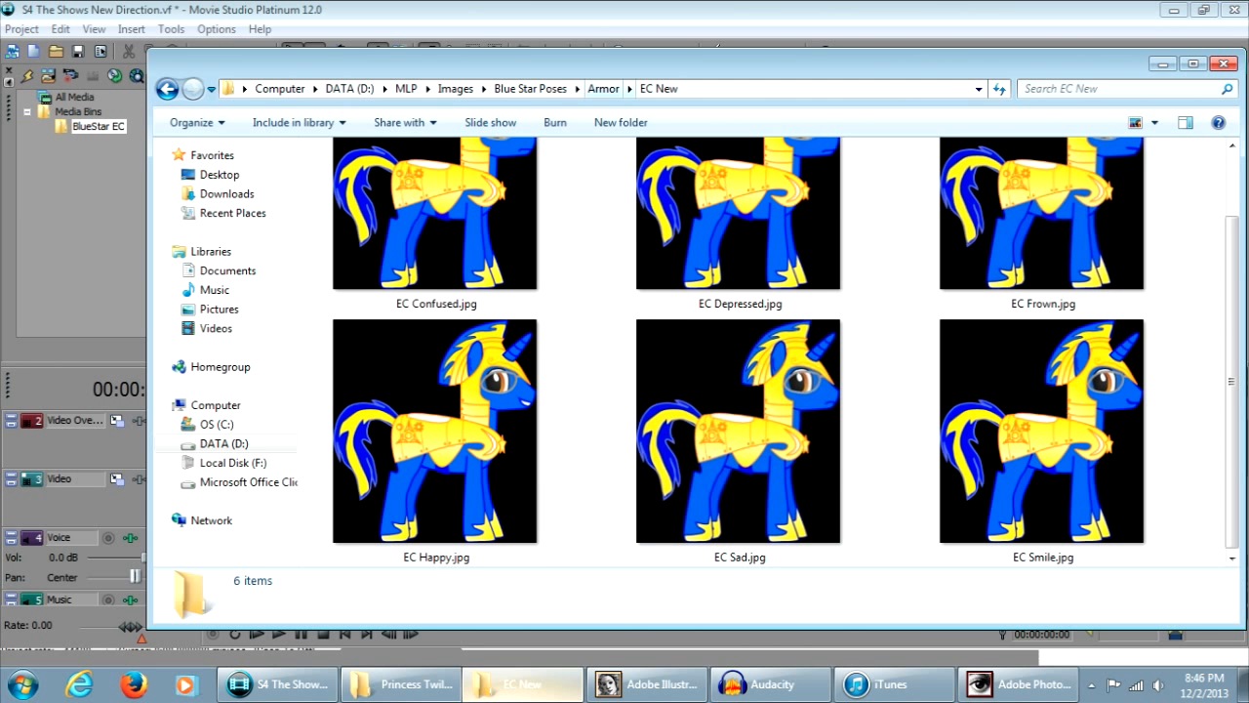
# Step: Return to the Armor folder, open its EC General subfolder and look through the pony images there
pyautogui.click(604, 87)
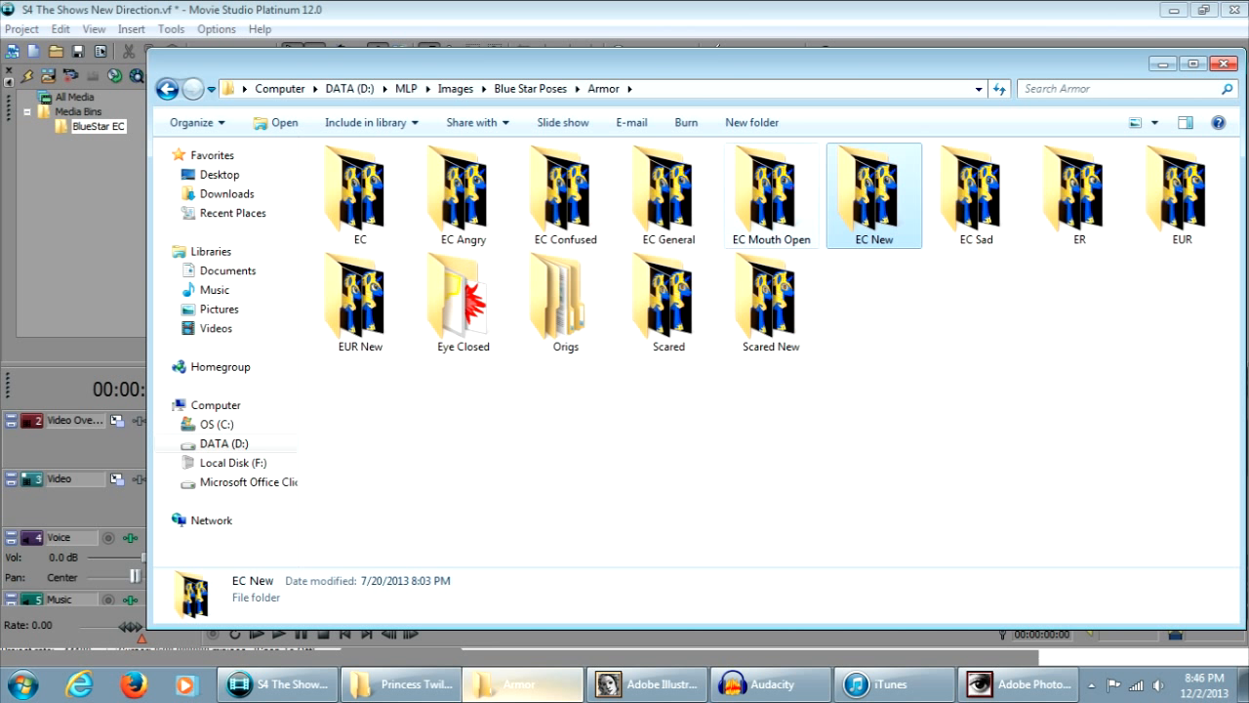
pyautogui.doubleClick(669, 195)
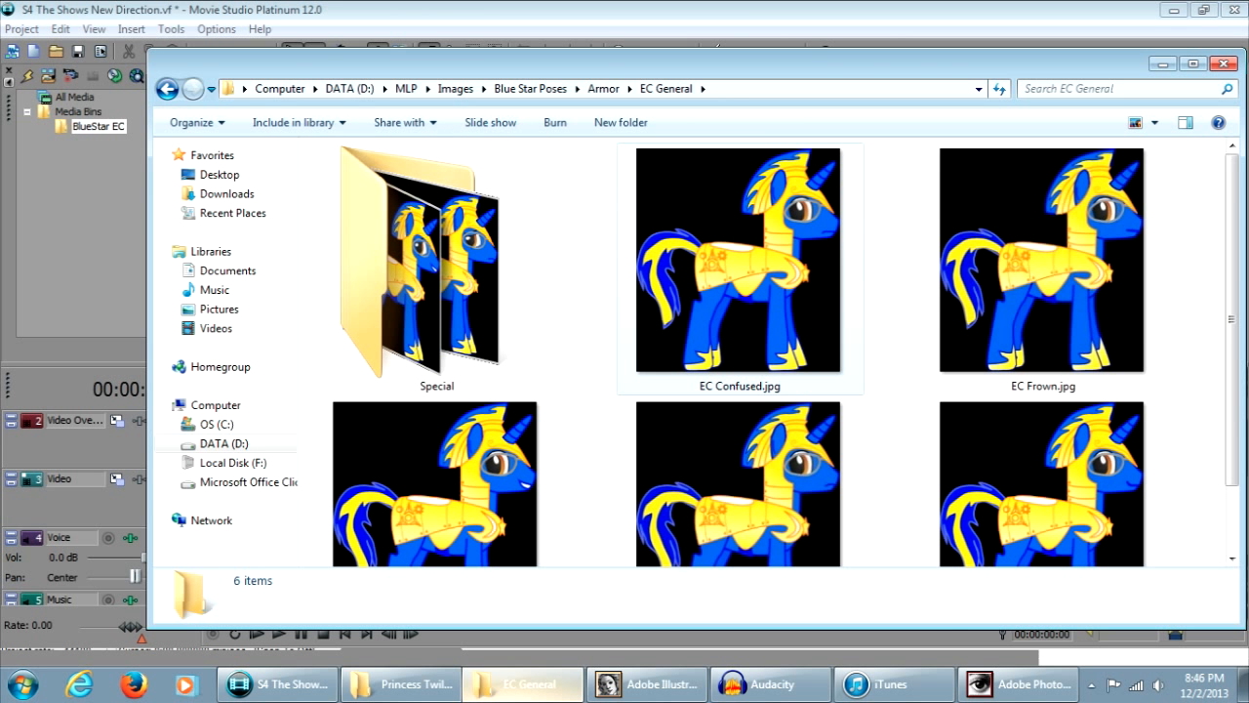
pyautogui.scroll(-1, 527, 244)
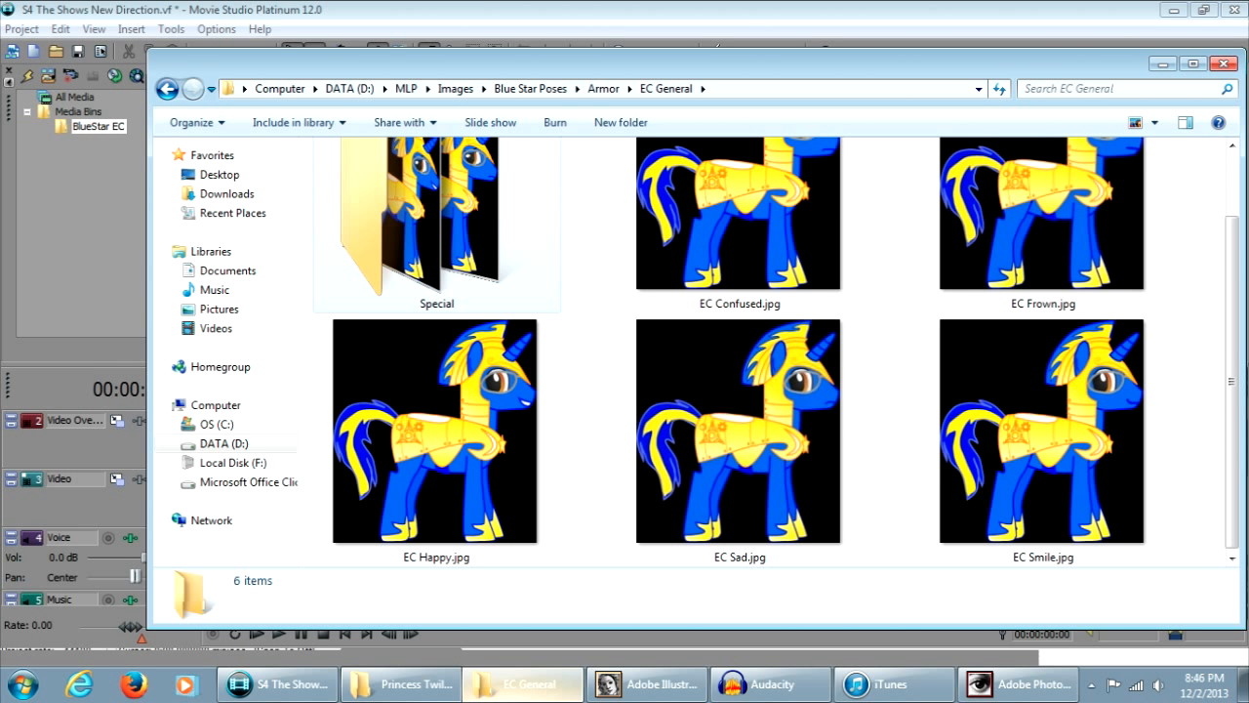
# Step: Look through the pony images in the Armor folder's EC New subfolder to compare them with those in EC General
pyautogui.scroll(1, 437, 224)
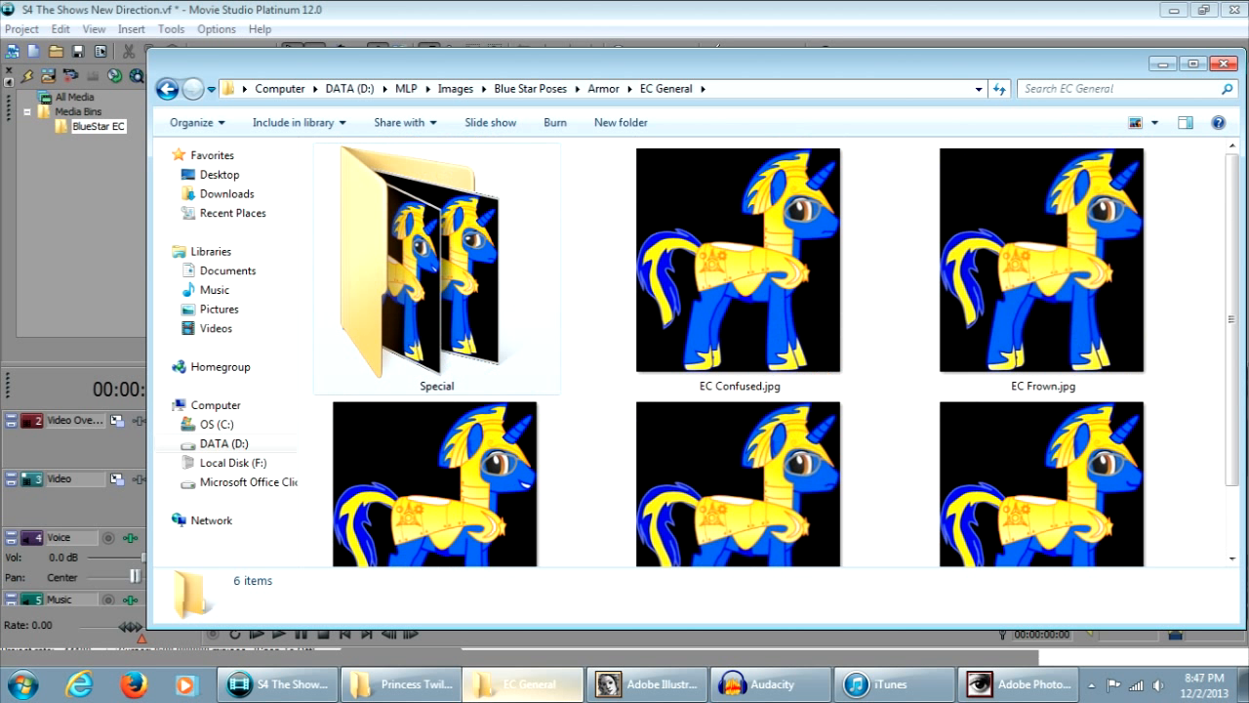
pyautogui.click(603, 88)
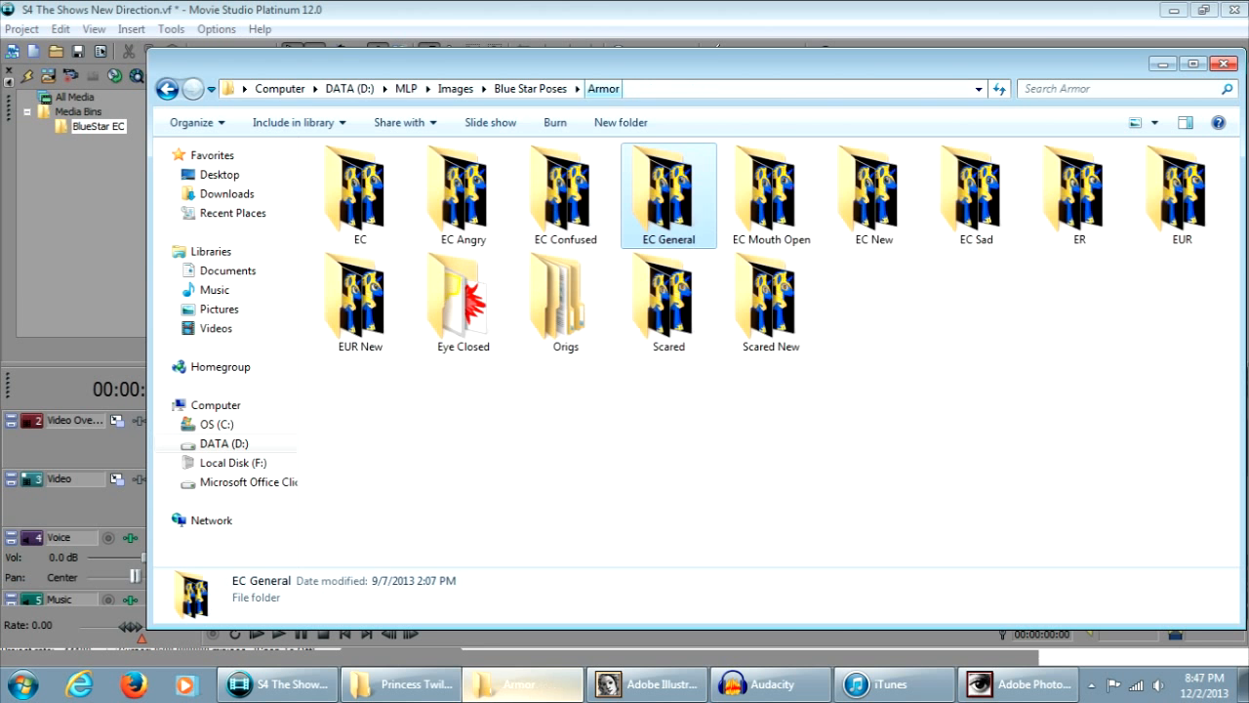
pyautogui.doubleClick(874, 196)
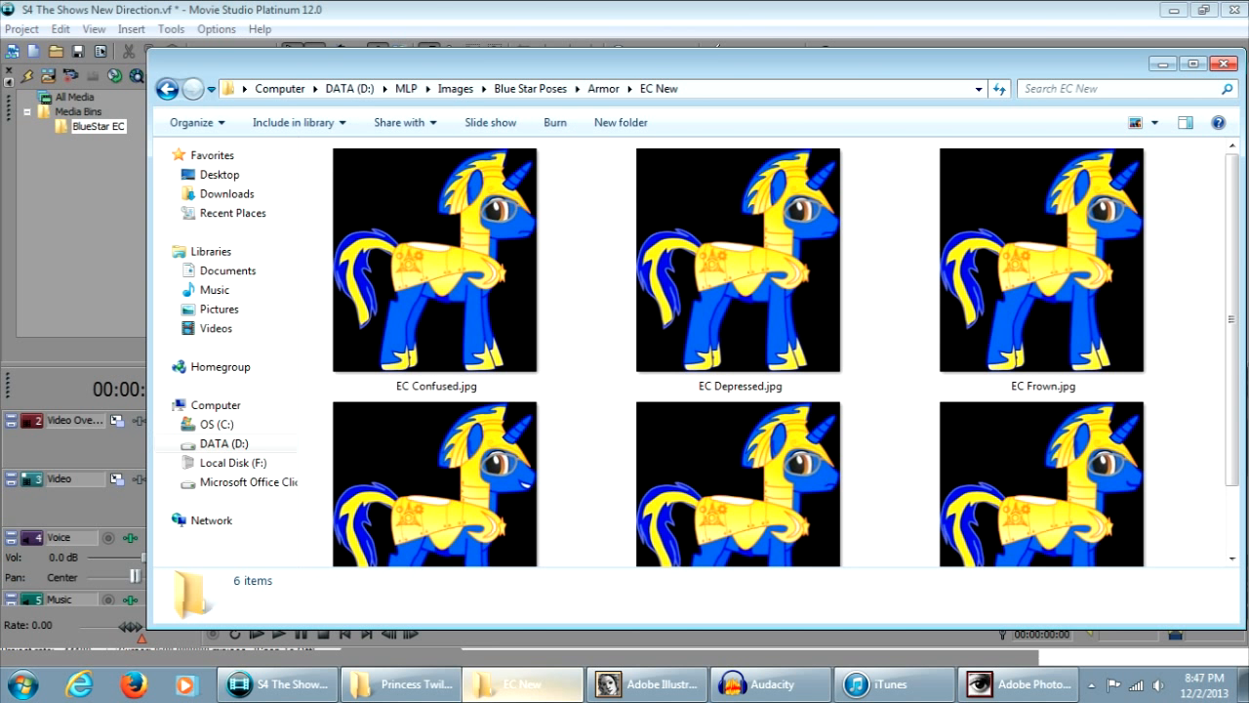
pyautogui.scroll(-1, 1042, 439)
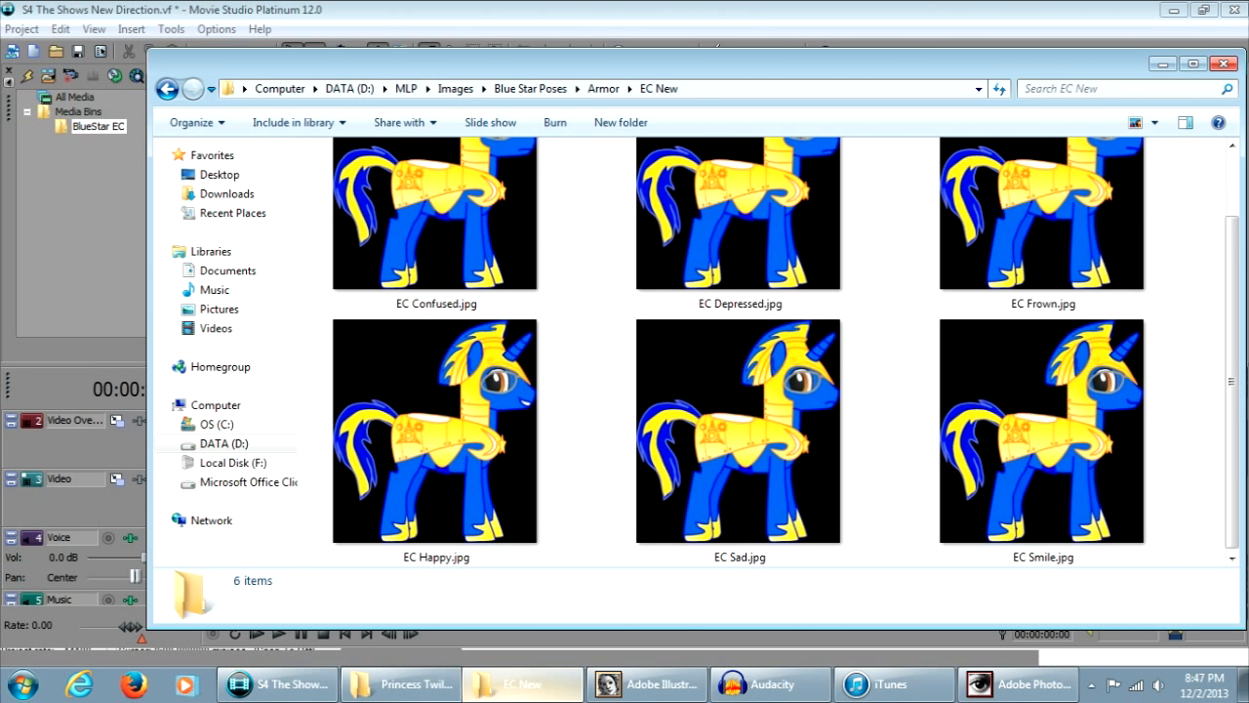
pyautogui.click(604, 88)
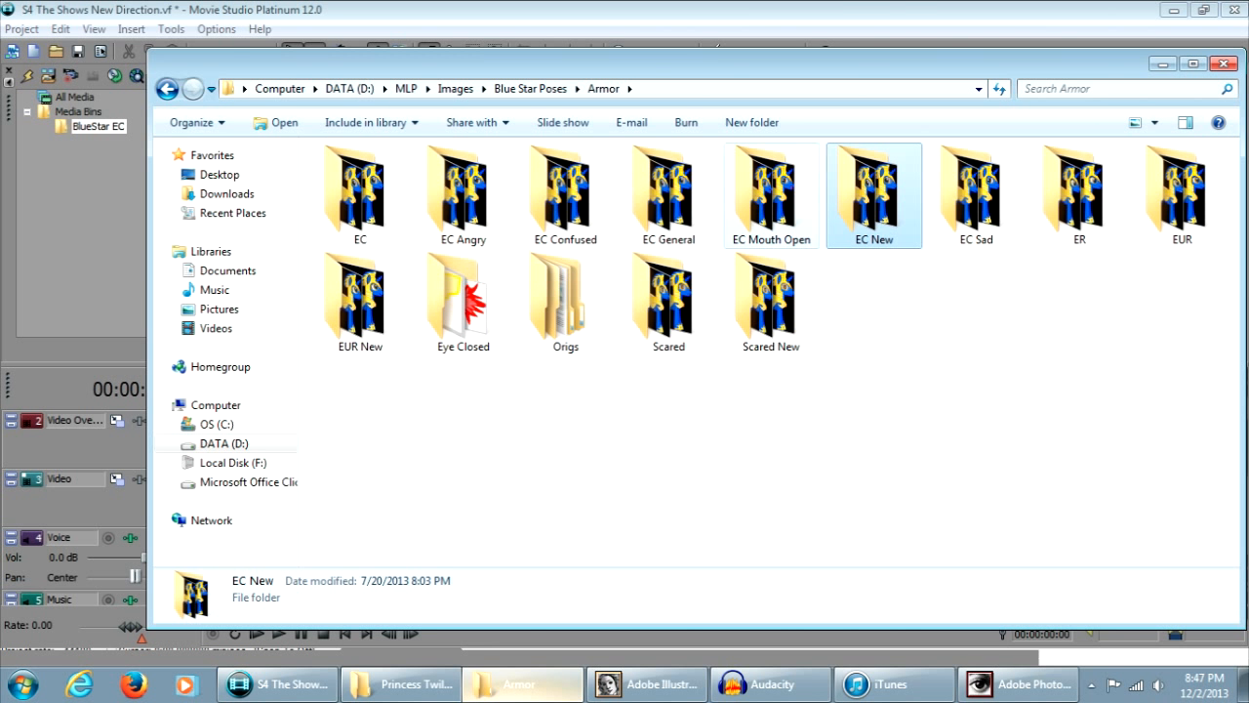
# Step: Add the five EC images, from EC Confused.jpg to EC Smile.jpg, from the EC General folder to the BlueStar EC bin
pyautogui.doubleClick(668, 195)
pyautogui.scroll(-1, 739, 264)
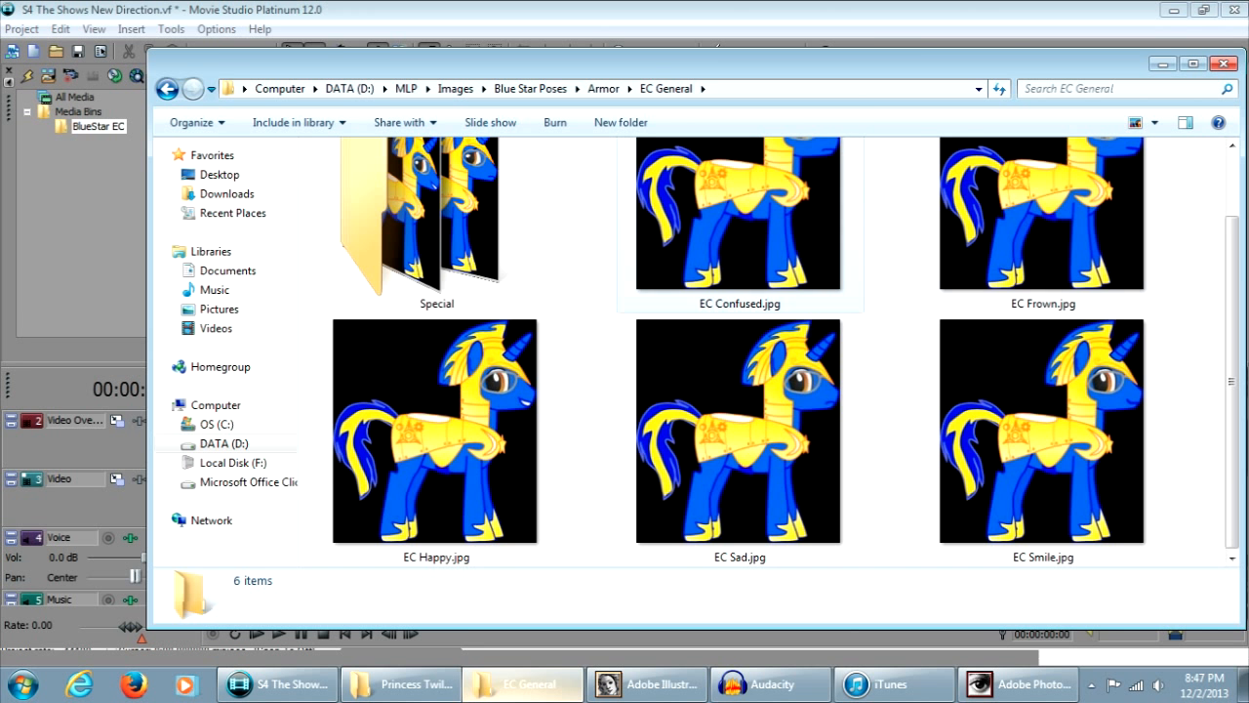
pyautogui.click(739, 244)
pyautogui.scroll(-1, 1043, 390)
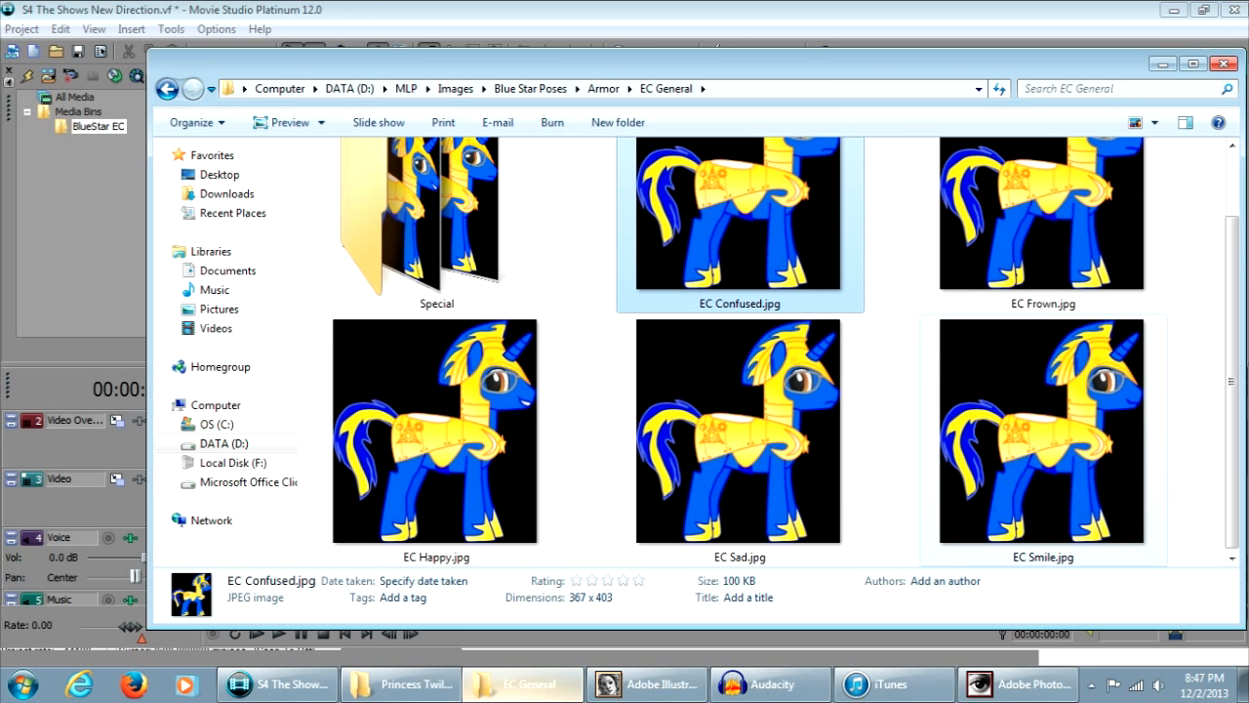
pyautogui.keyDown('shift'); pyautogui.click(1044, 430); pyautogui.keyUp('shift')
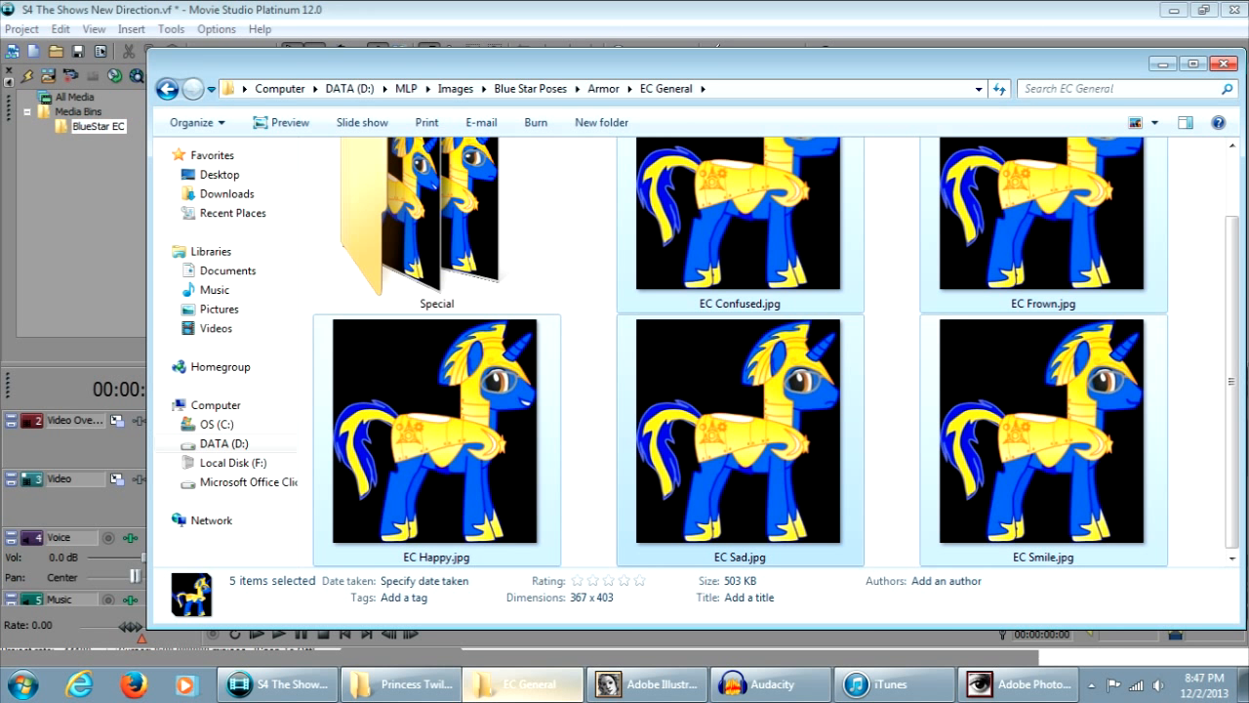
pyautogui.moveTo(97, 126); pyautogui.dragTo(98, 126)
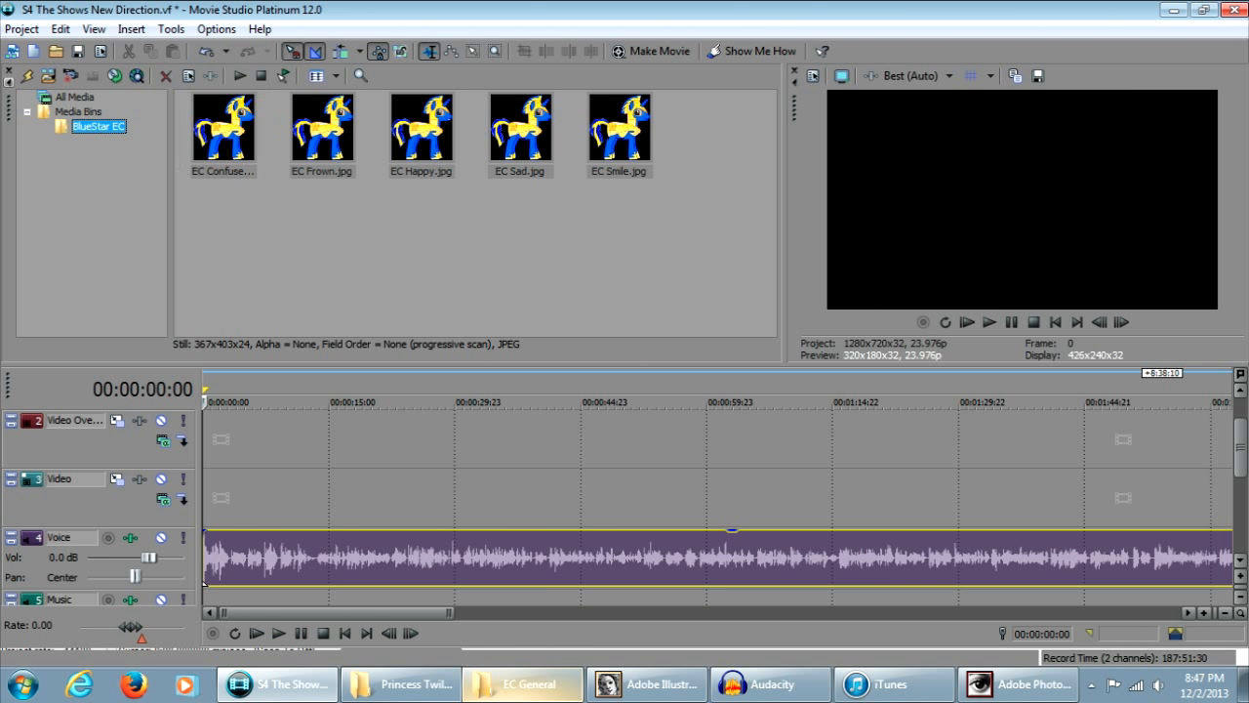
# Step: Create a new media bin named EUR under Media Bins
pyautogui.rightClick(90, 111)
pyautogui.click(129, 121)
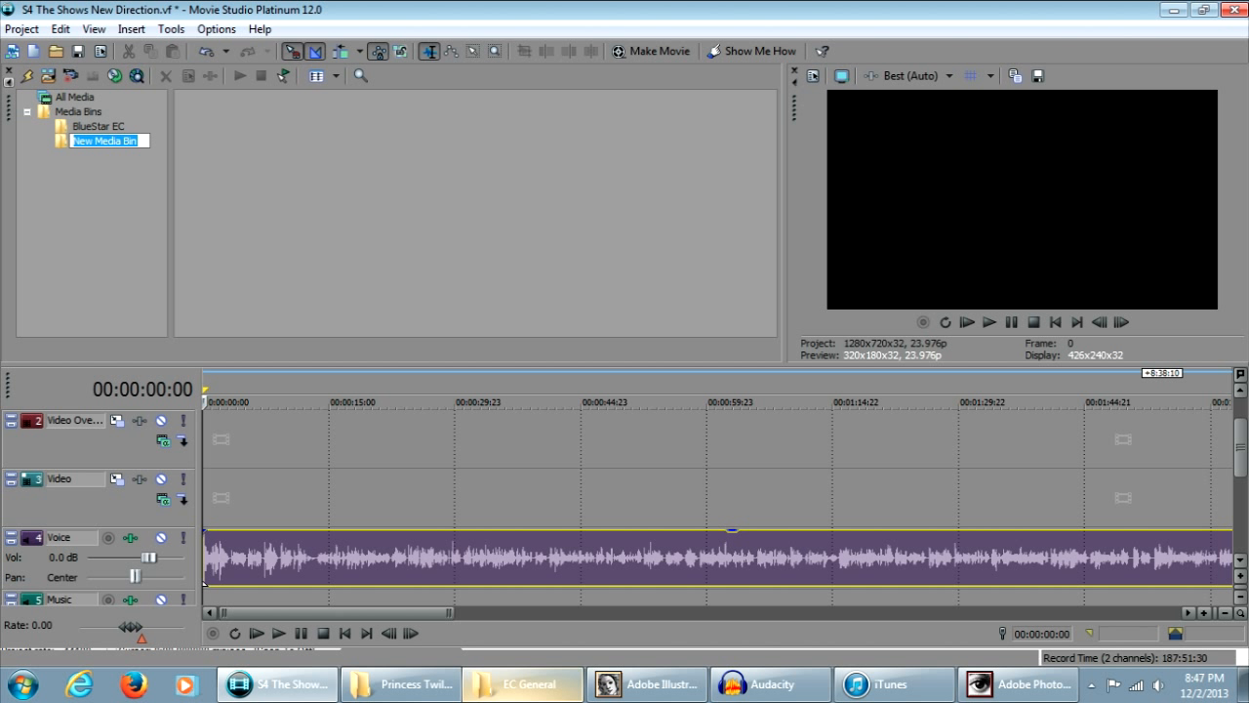
pyautogui.write('EUR')
pyautogui.press('Return')
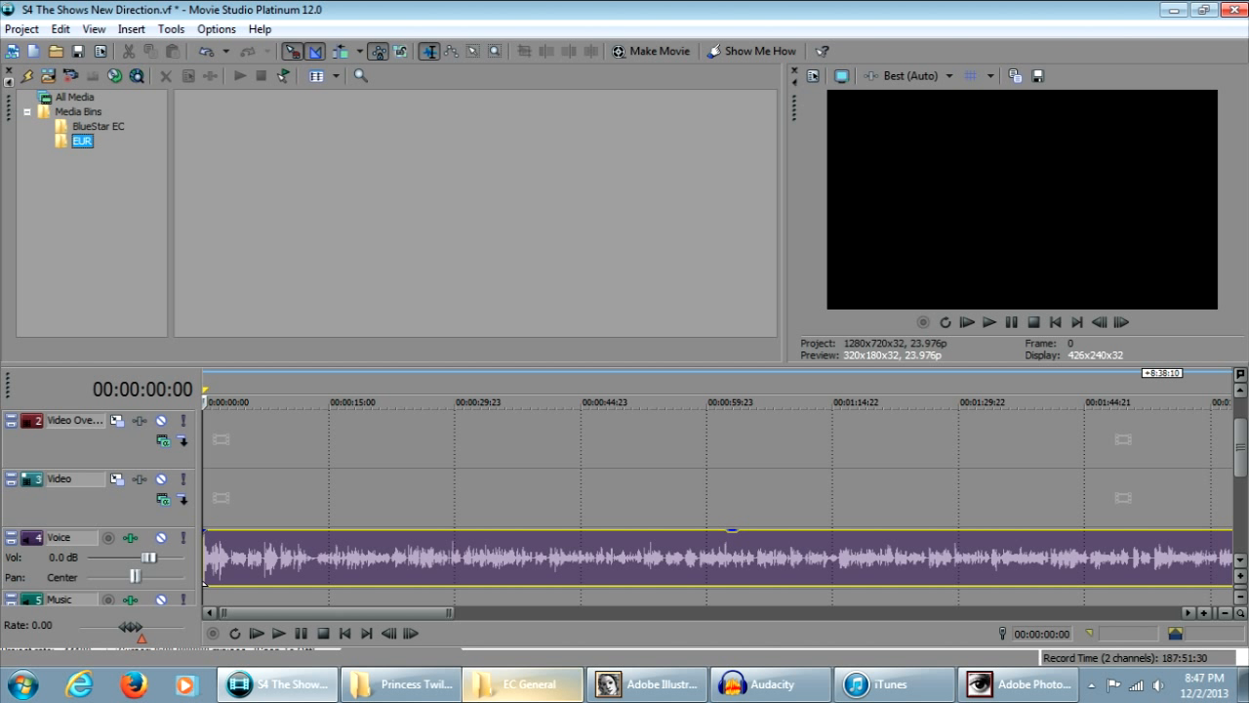
# Step: Add the five EUR images, from EUR Confused.jpg to EUR Smile.jpg, from the Armor folder's EUR New subfolder to the EUR bin
pyautogui.click(400, 684)
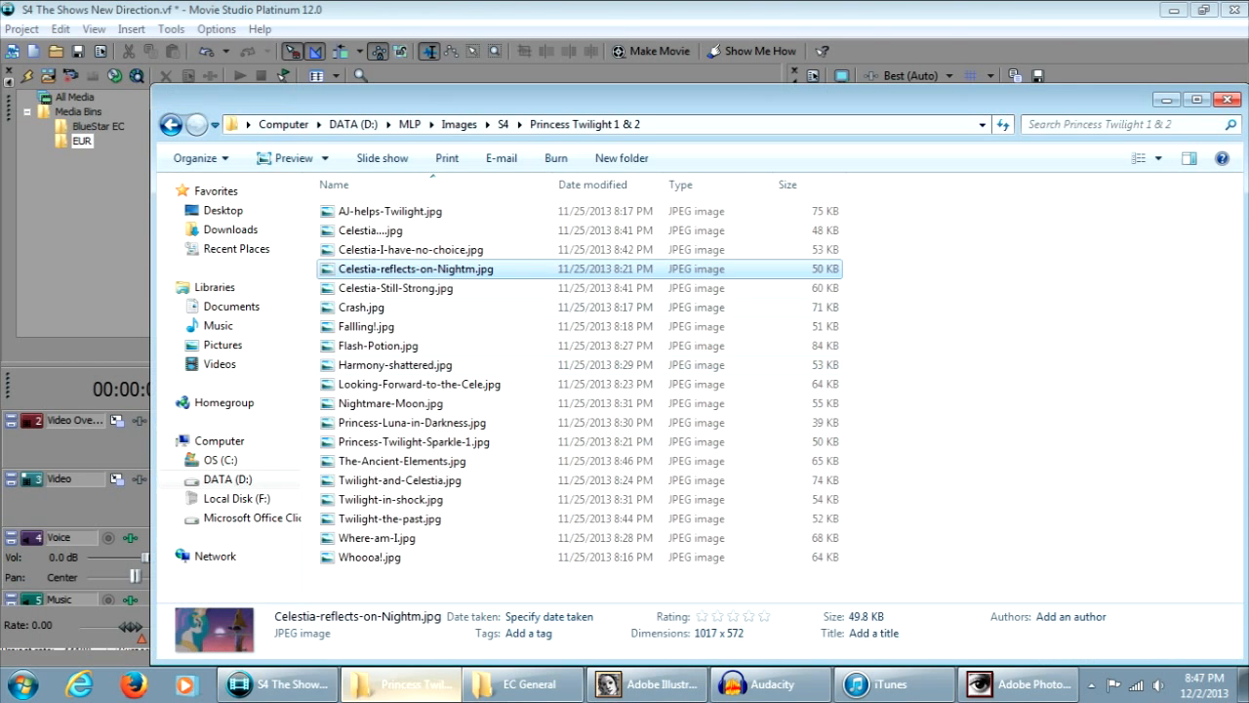
pyautogui.click(522, 685)
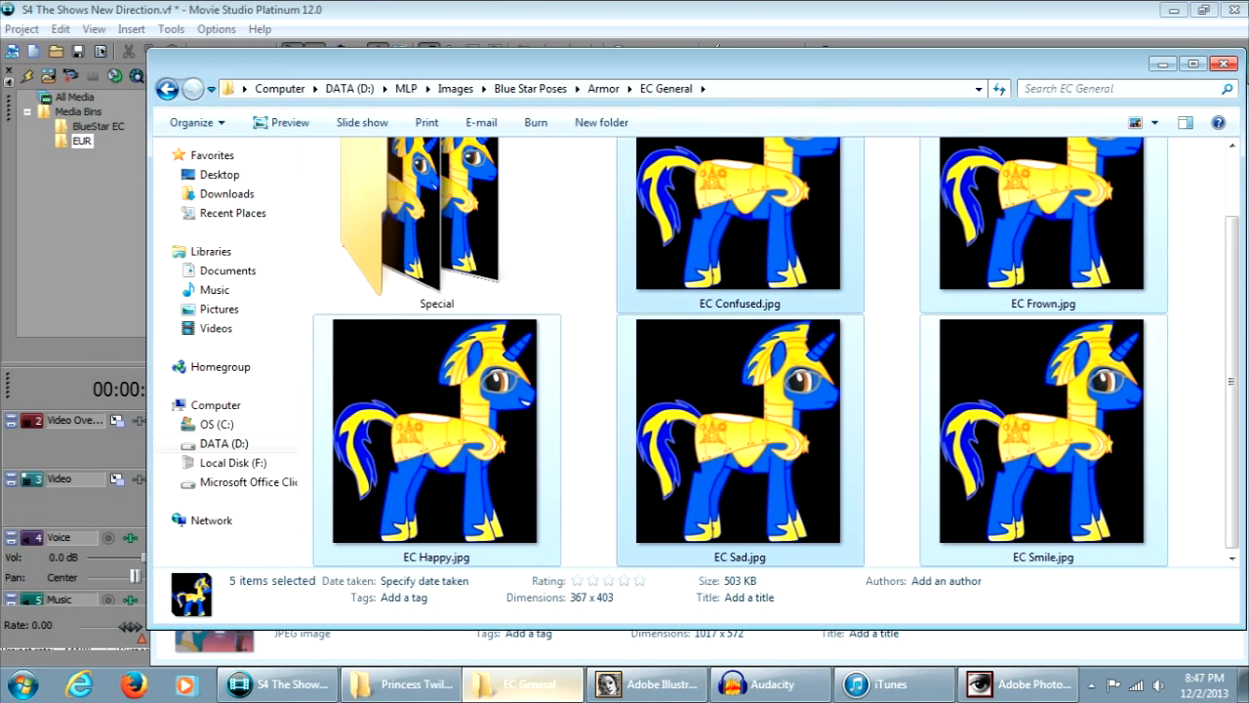
pyautogui.click(603, 88)
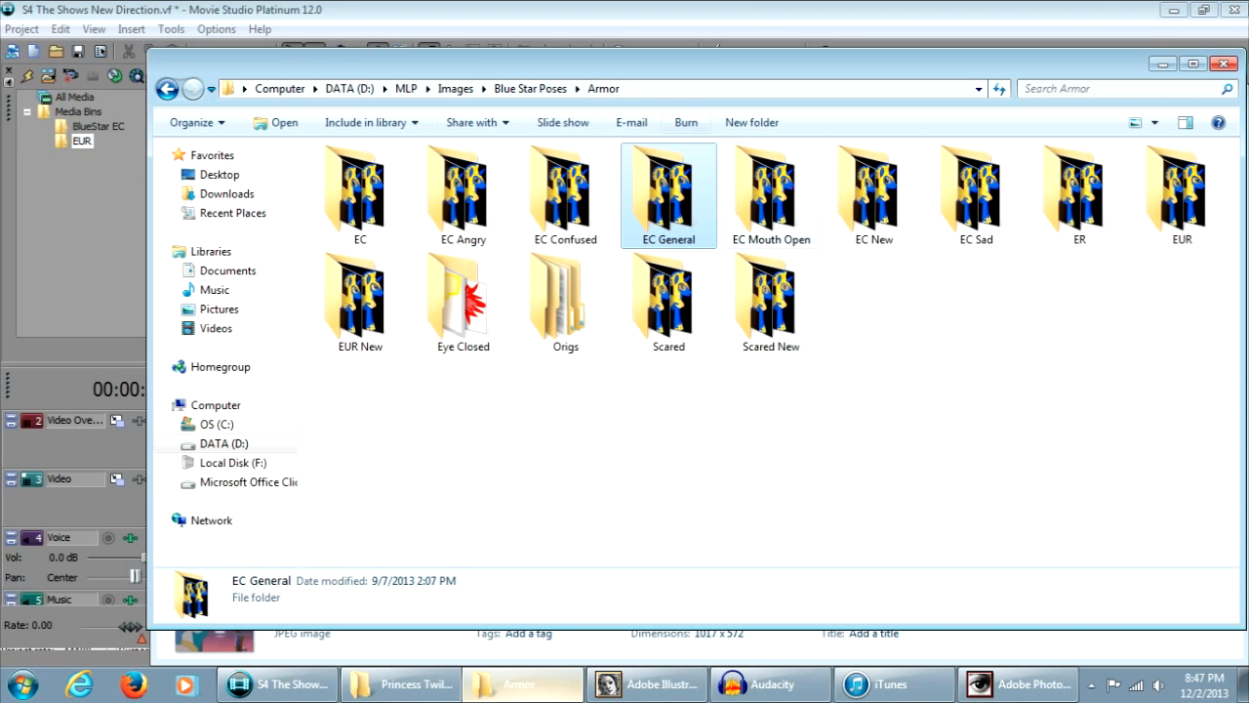
pyautogui.doubleClick(360, 298)
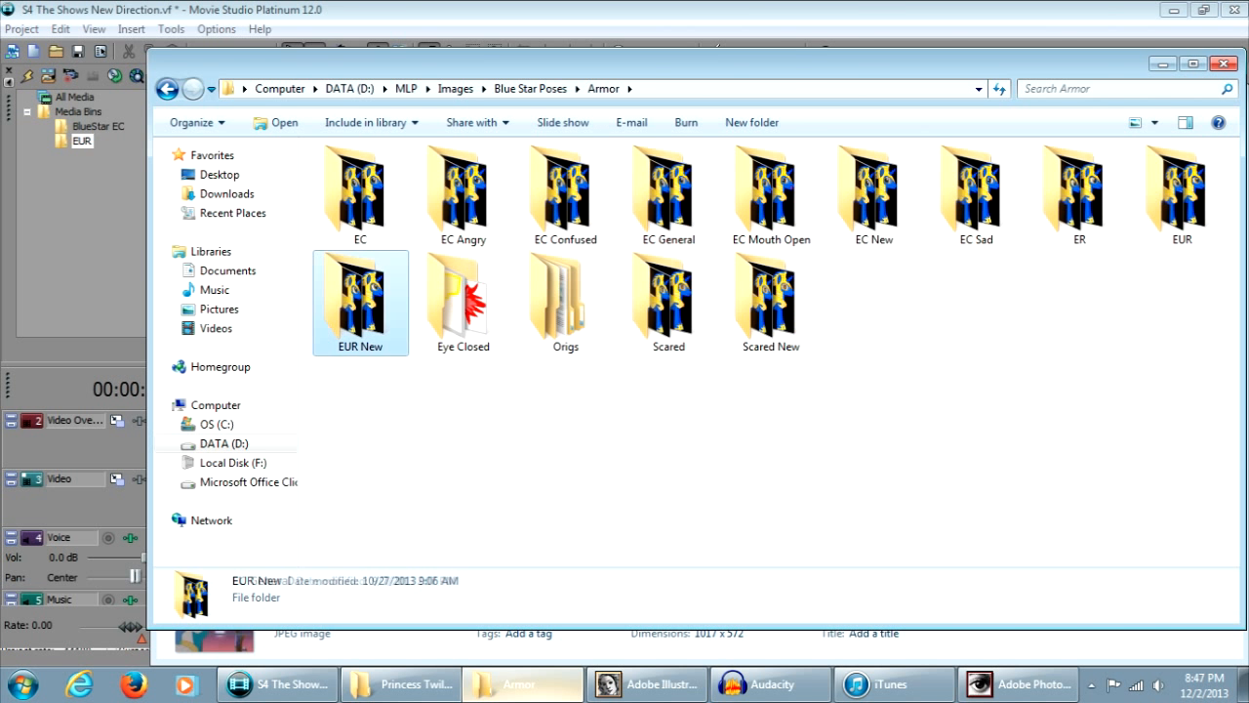
pyautogui.scroll(-1, 741, 351)
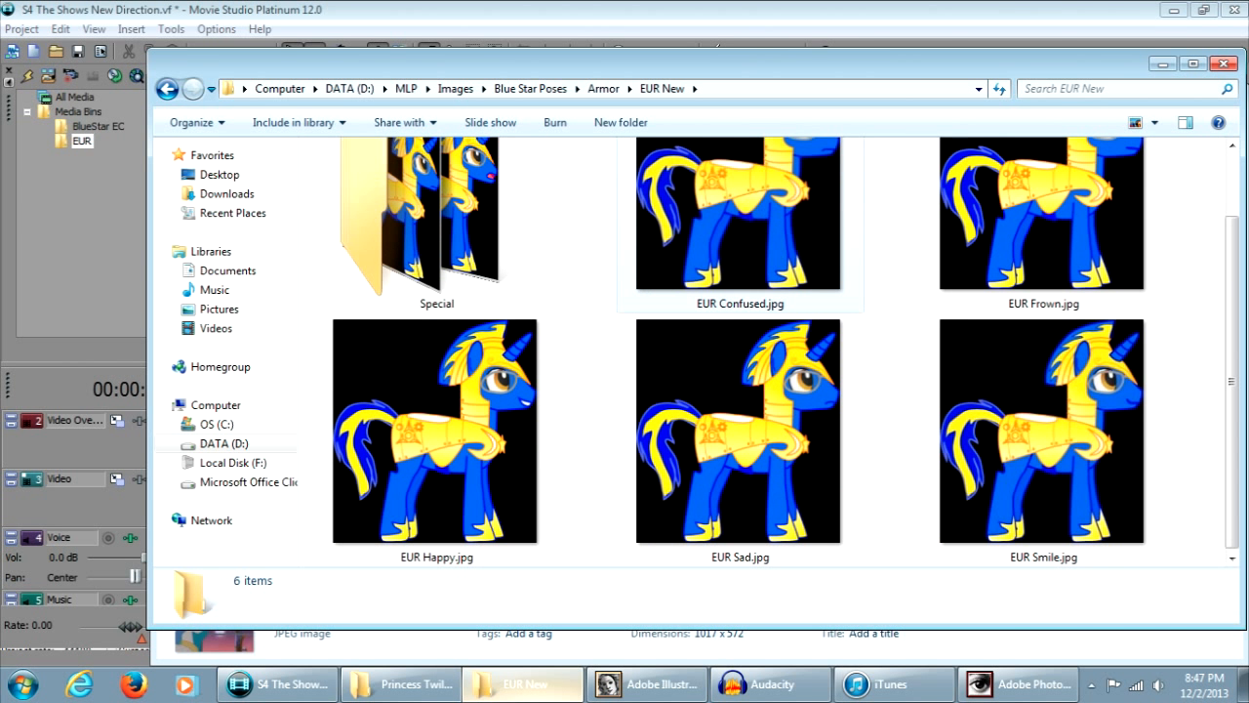
pyautogui.click(739, 225)
pyautogui.scroll(-1, 1044, 352)
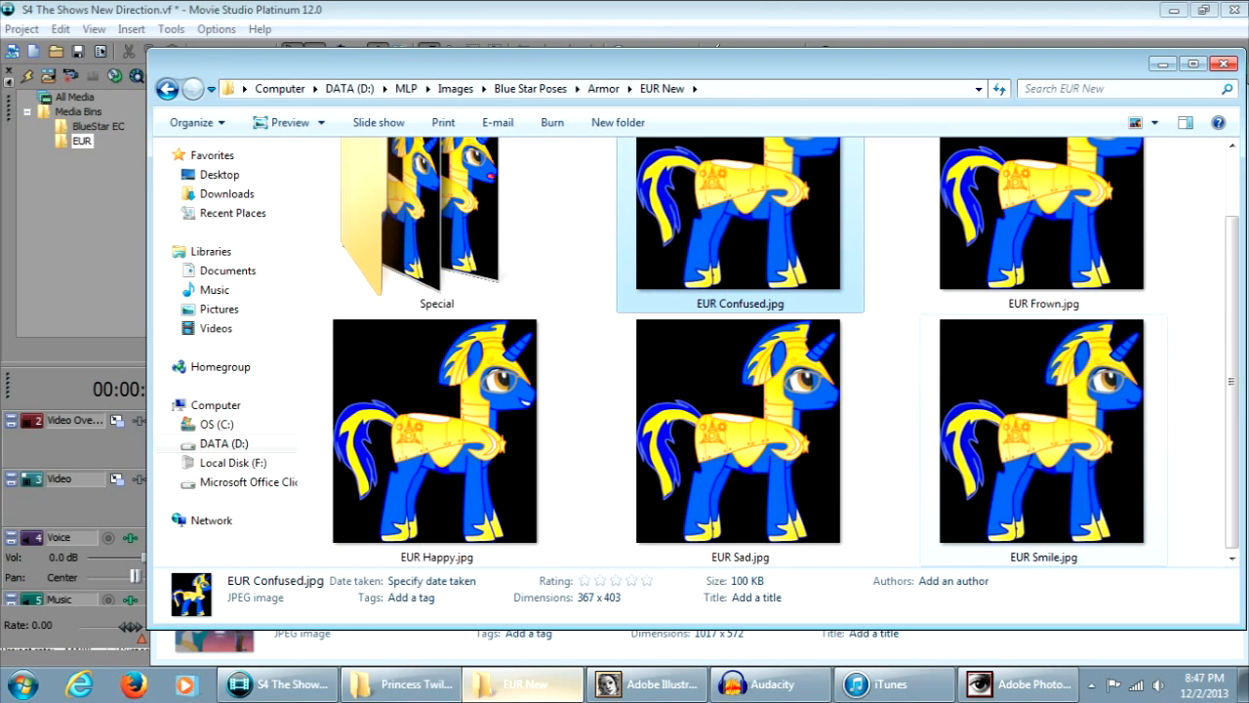
pyautogui.keyDown('shift'); pyautogui.click(1044, 439); pyautogui.keyUp('shift')
pyautogui.moveTo(740, 429)
pyautogui.mouseDown()
pyautogui.moveTo(166, 195)
pyautogui.moveTo(82, 141)
pyautogui.mouseUp()
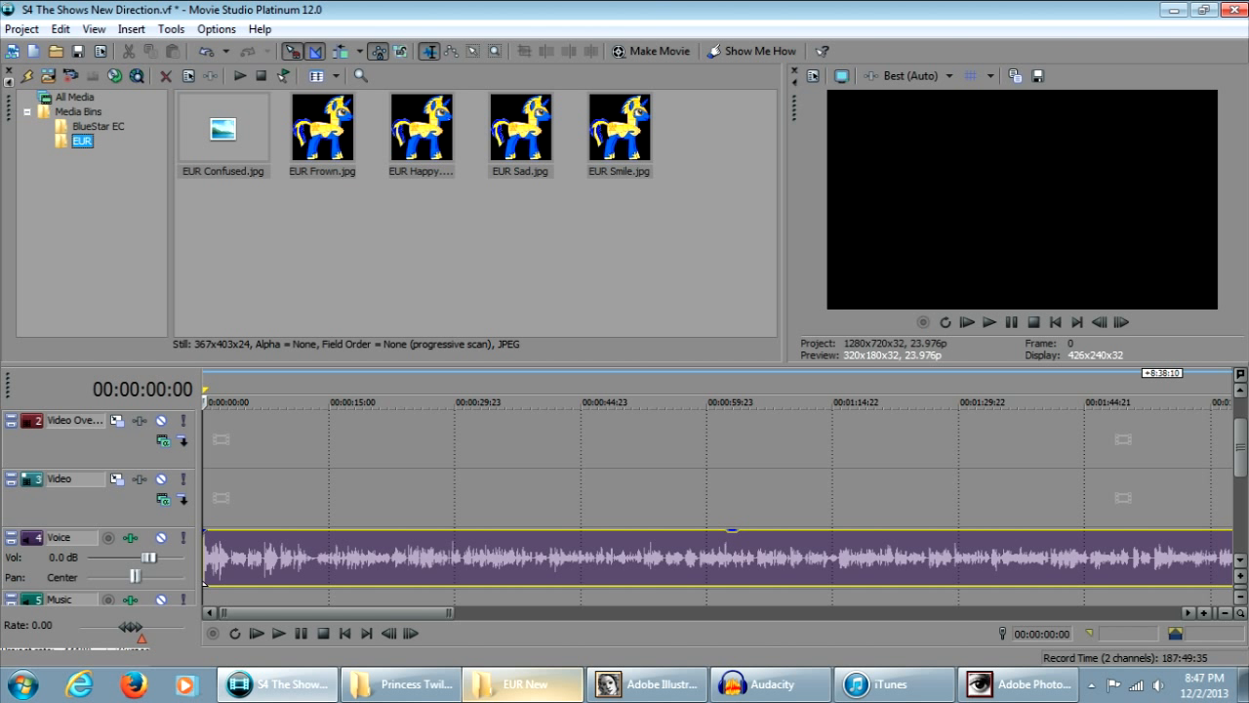
# Step: Switch between the EUR and BlueStar EC bins to compare their pony images
pyautogui.click(223, 132)
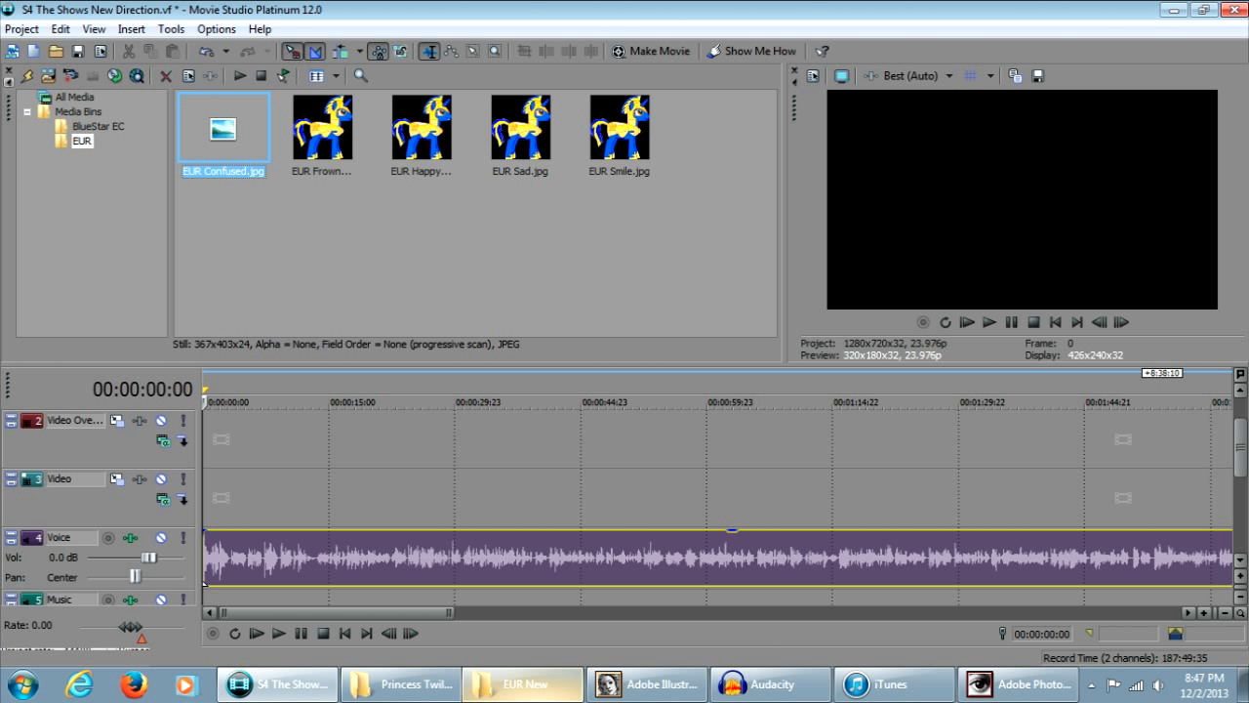
pyautogui.click(98, 126)
pyautogui.click(82, 141)
pyautogui.click(97, 126)
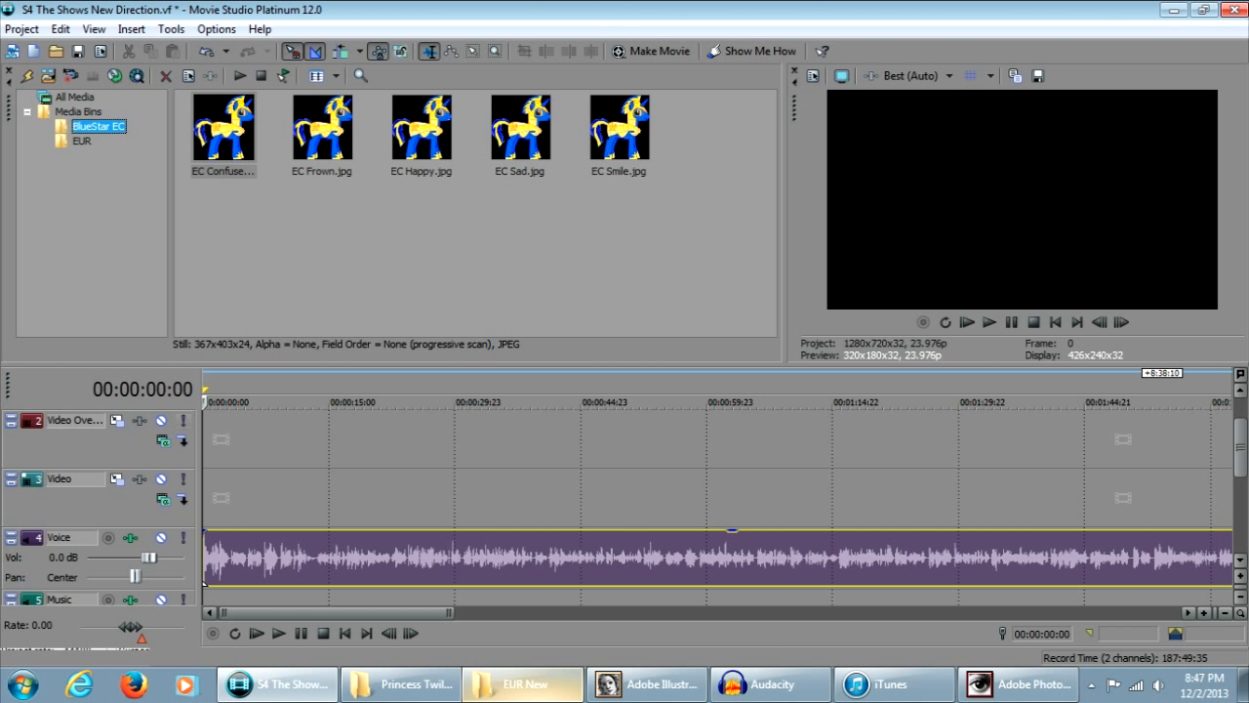
# Step: Create a third media bin named MLP under Media Bins
pyautogui.rightClick(88, 111)
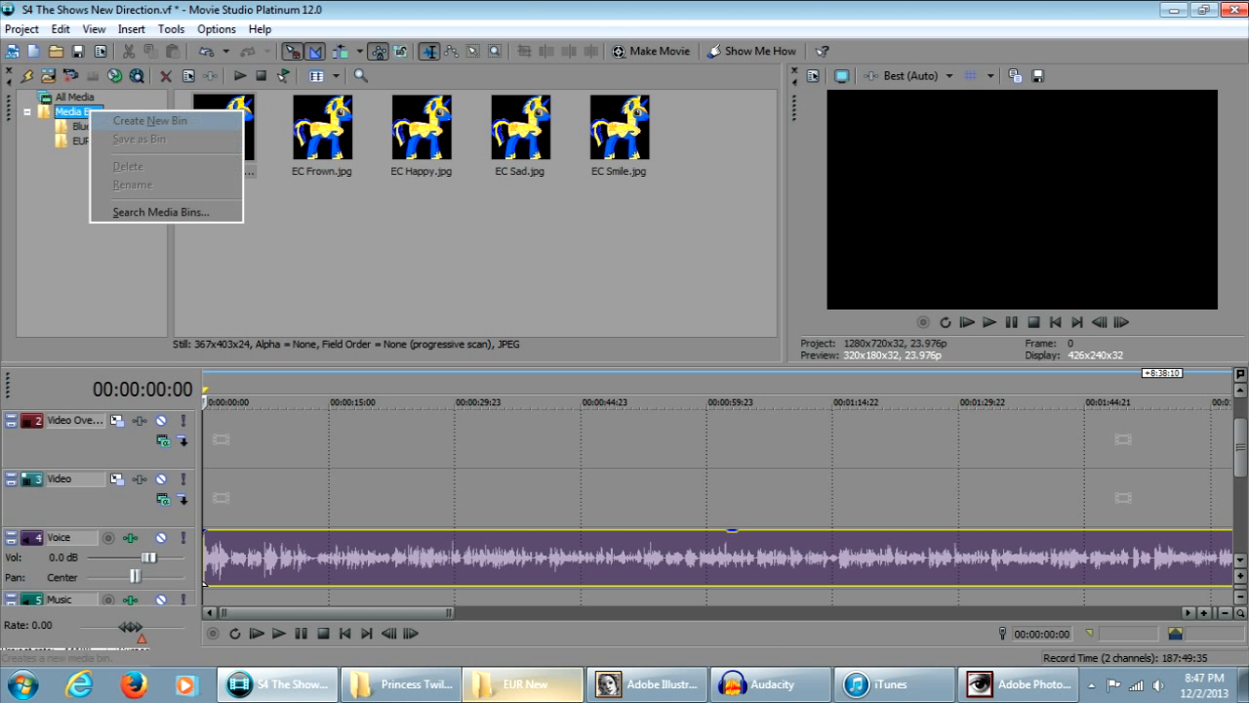
pyautogui.click(127, 124)
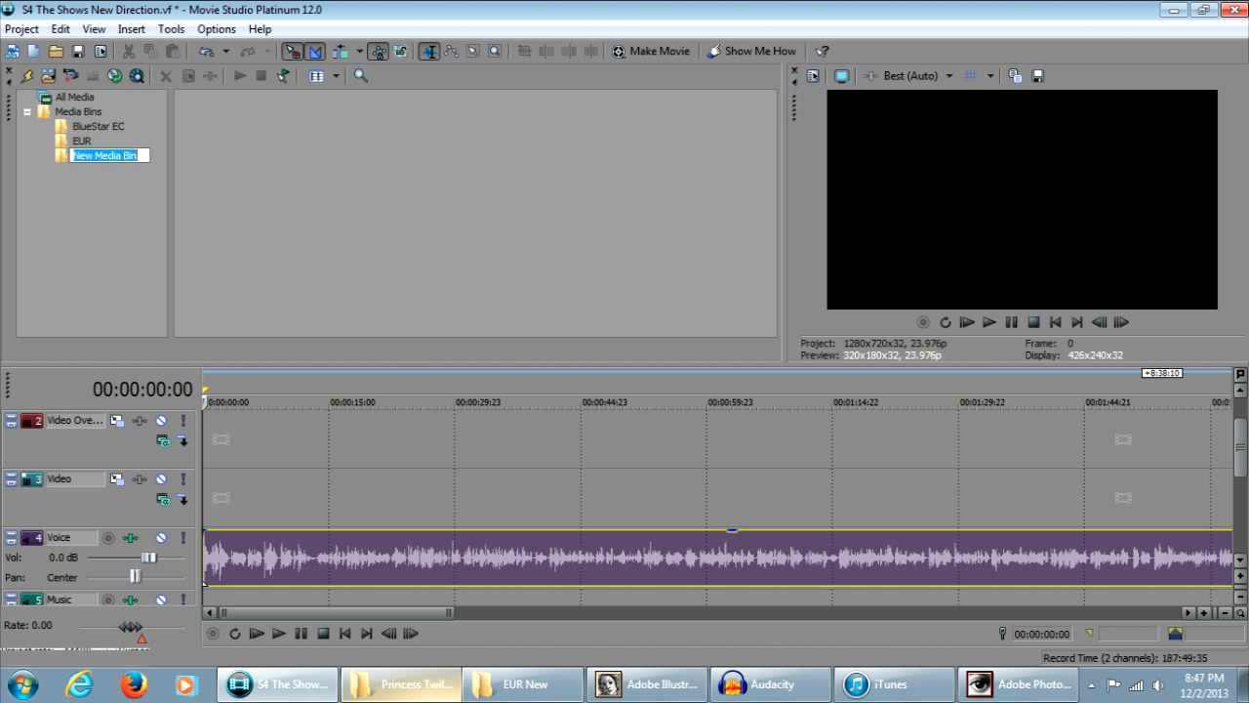
pyautogui.write('MLP')
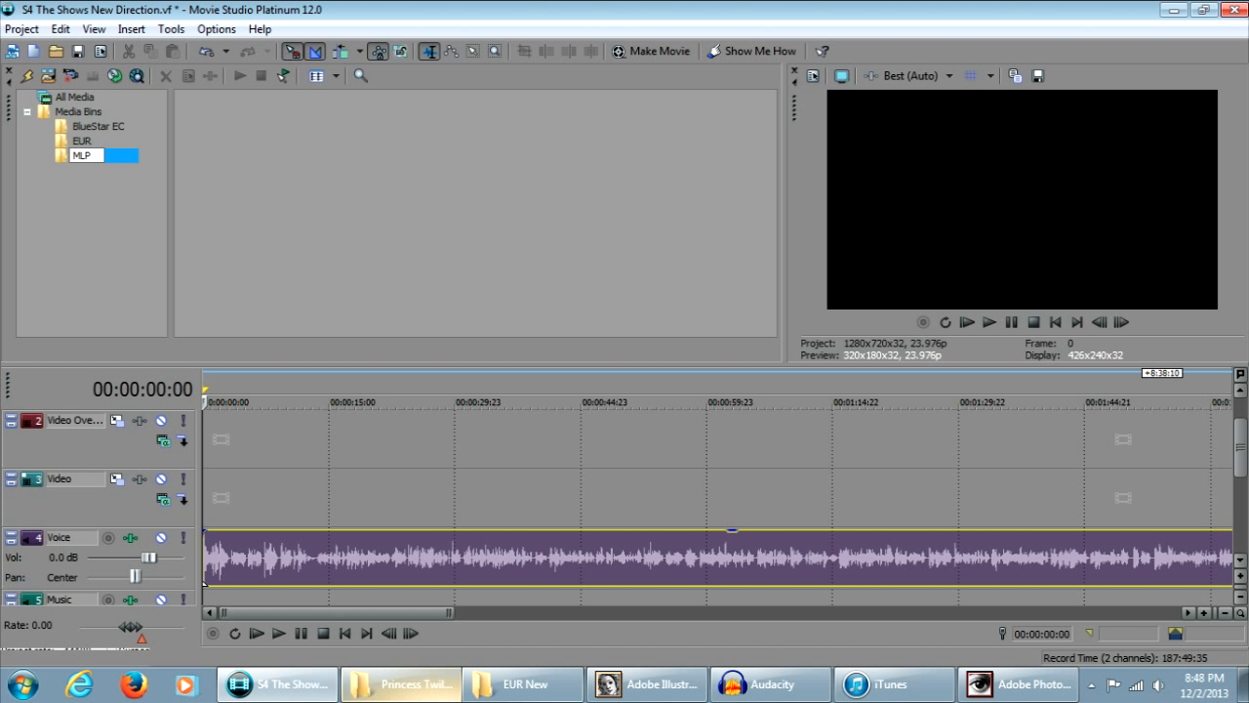
pyautogui.write(' F')
pyautogui.press('BackSpace')
pyautogui.press('BackSpace')
pyautogui.press('Return')
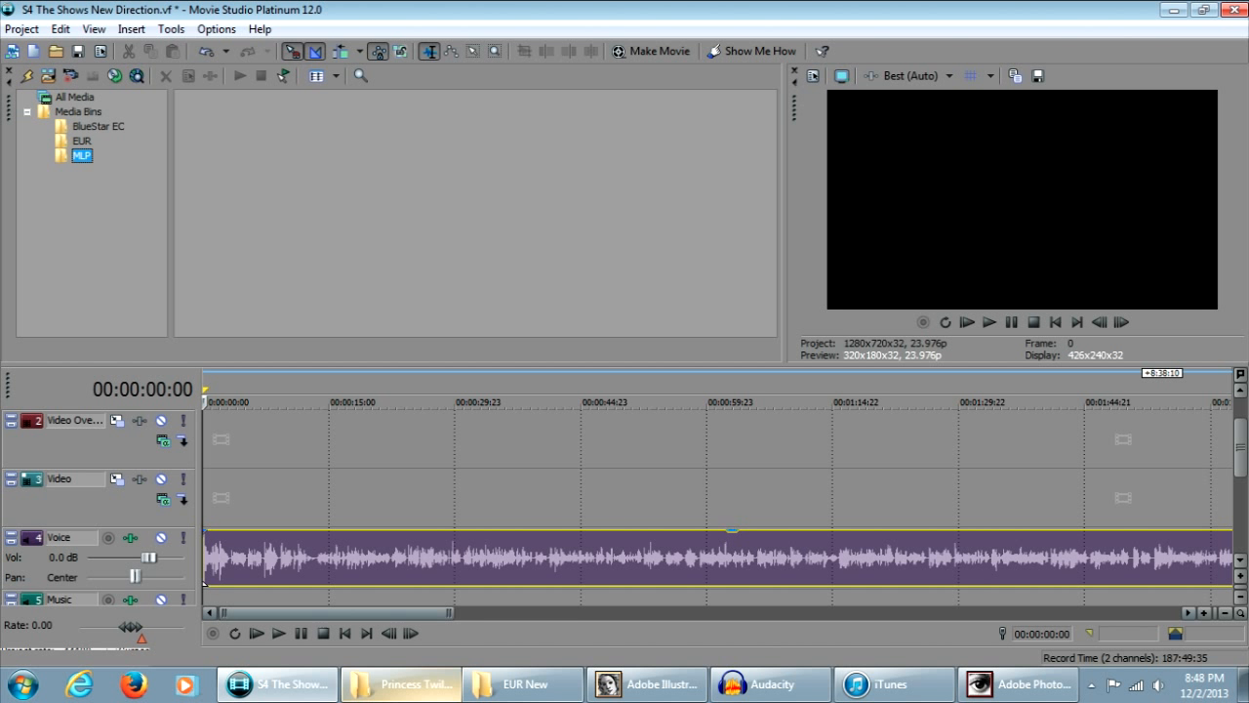
# Step: Look over the episode screenshots in the Princess Twilight 1 & 2 folder, including Fallling!.jpg, and switch to iTunes to view the TV show episodes
pyautogui.click(410, 684)
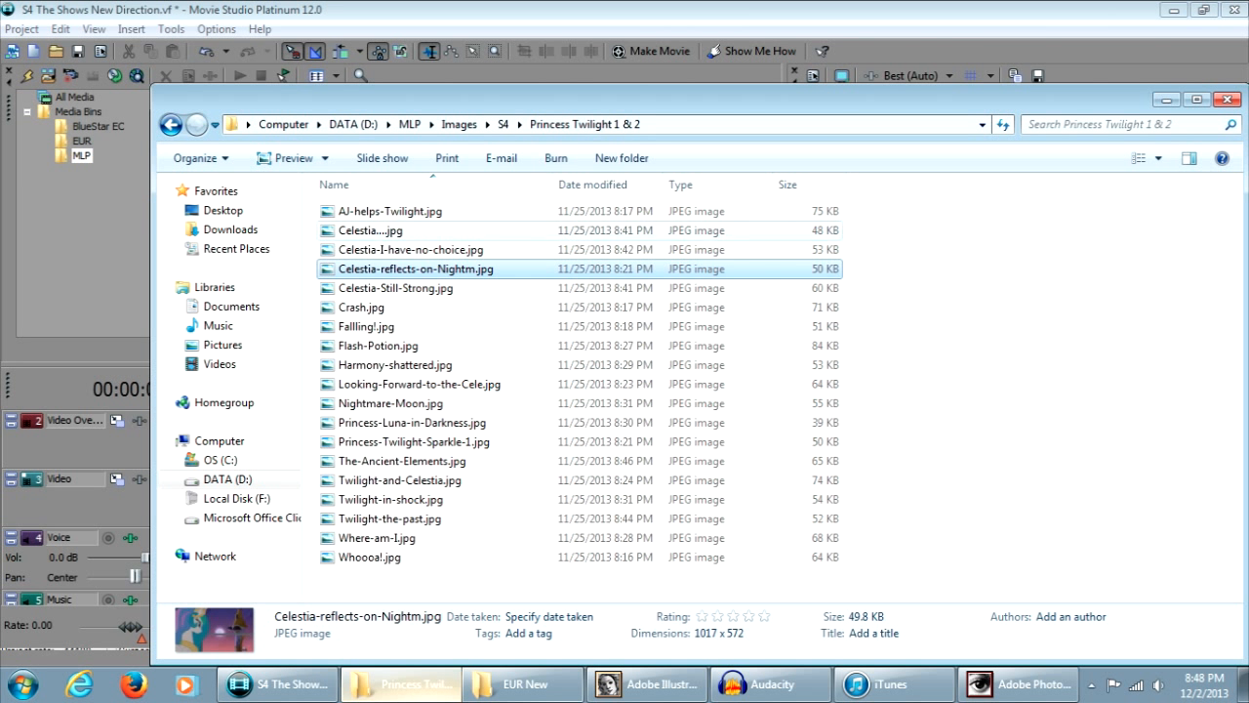
pyautogui.click(389, 211)
pyautogui.click(370, 231)
pyautogui.click(415, 269)
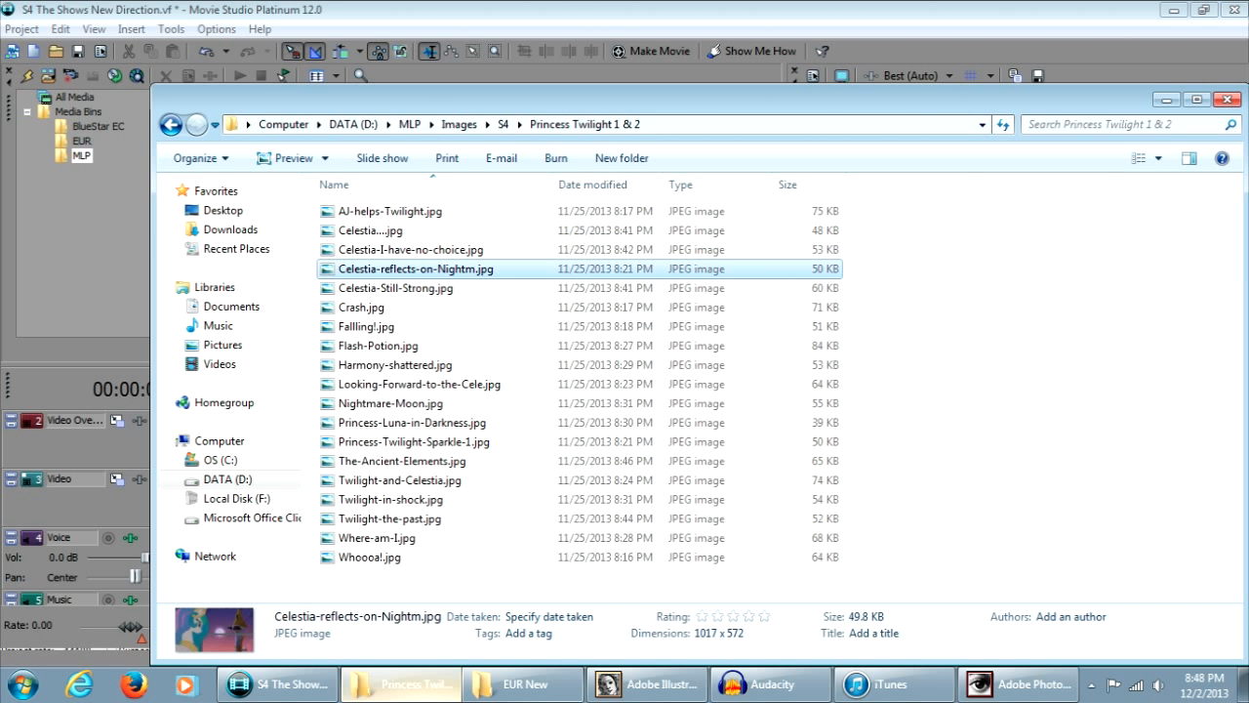
pyautogui.click(366, 326)
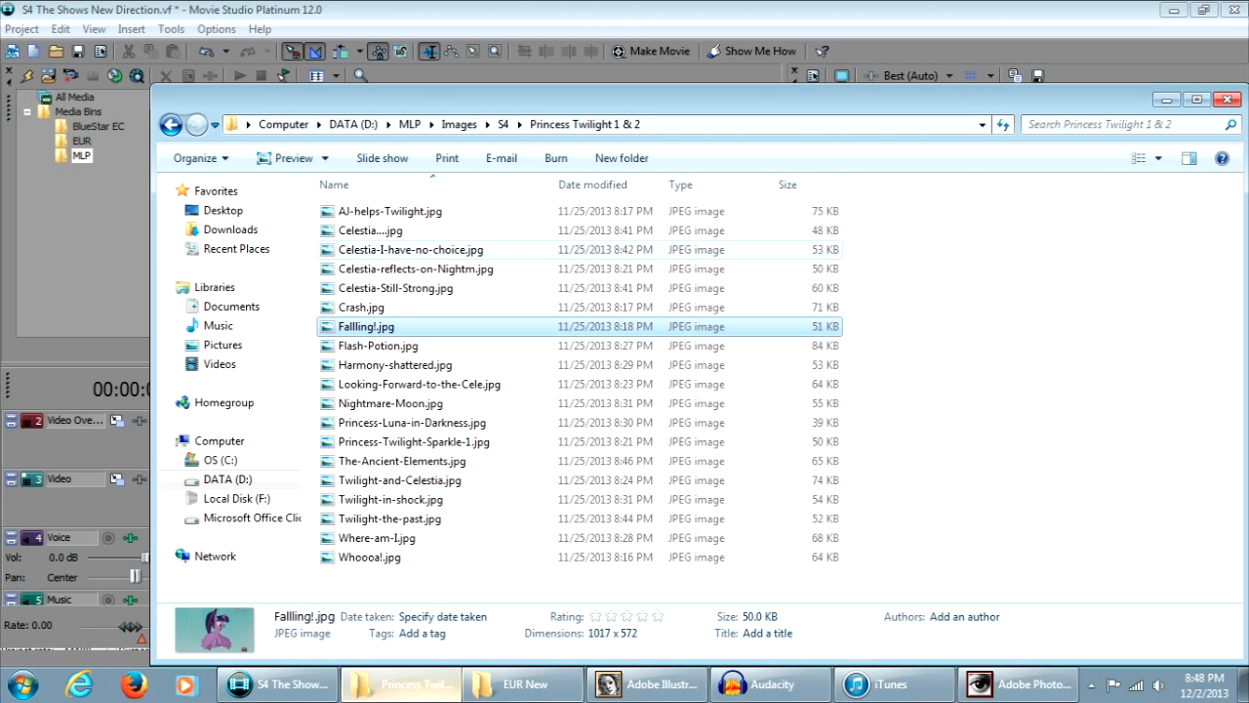
pyautogui.click(891, 685)
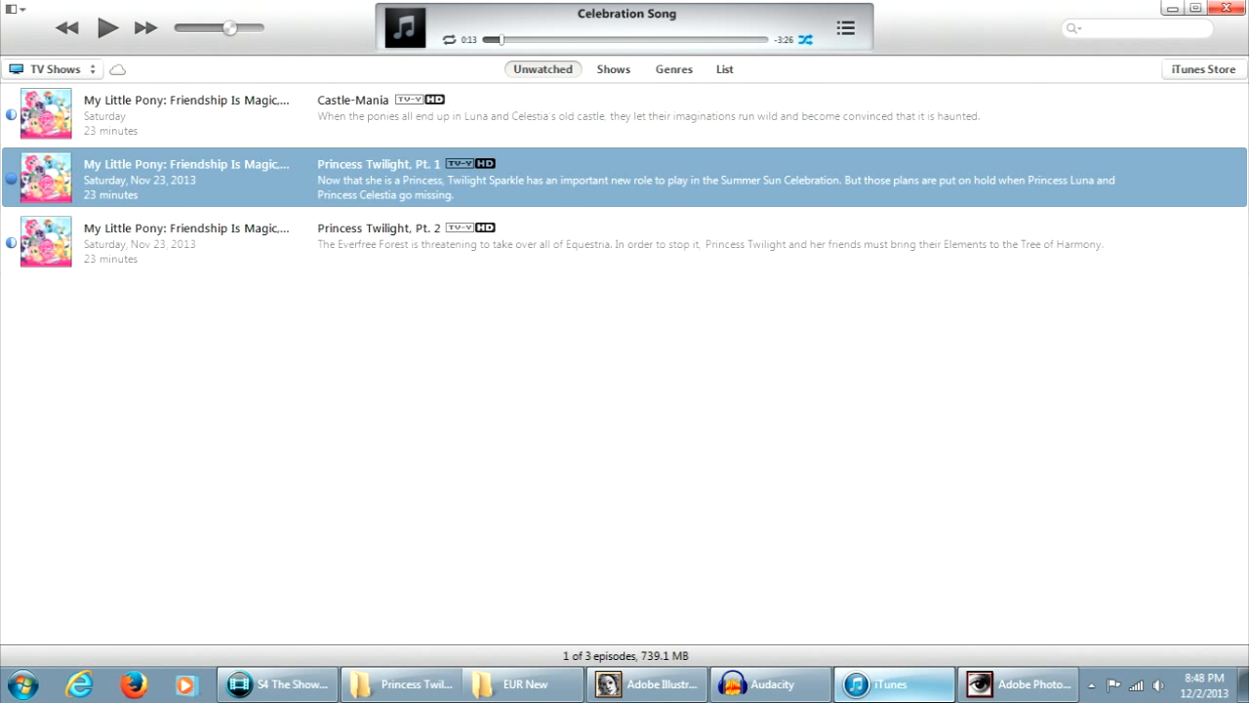
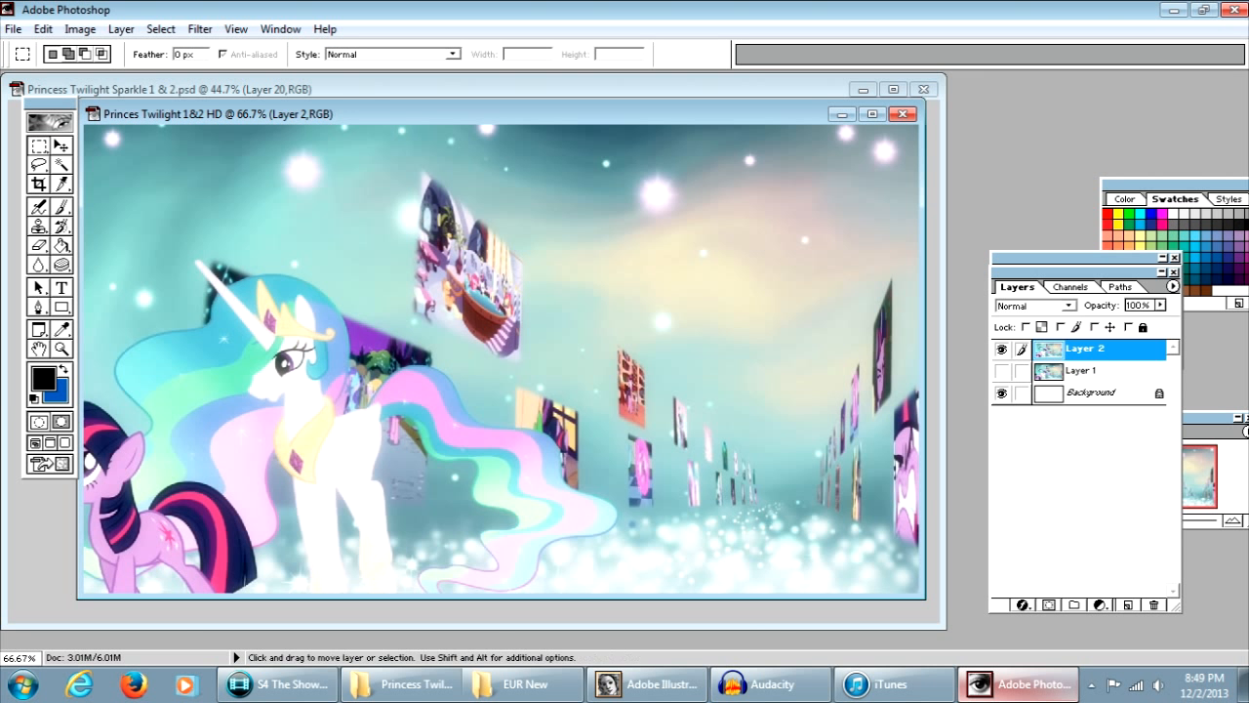
# Step: In Photoshop, hide Layer 2 and save the HD image for web as Princes-Twilight-1&2-HD.jpg in the Images folder's S4 subfolder
pyautogui.click(1002, 371)
pyautogui.moveTo(637, 110); pyautogui.dragTo(671, 108)
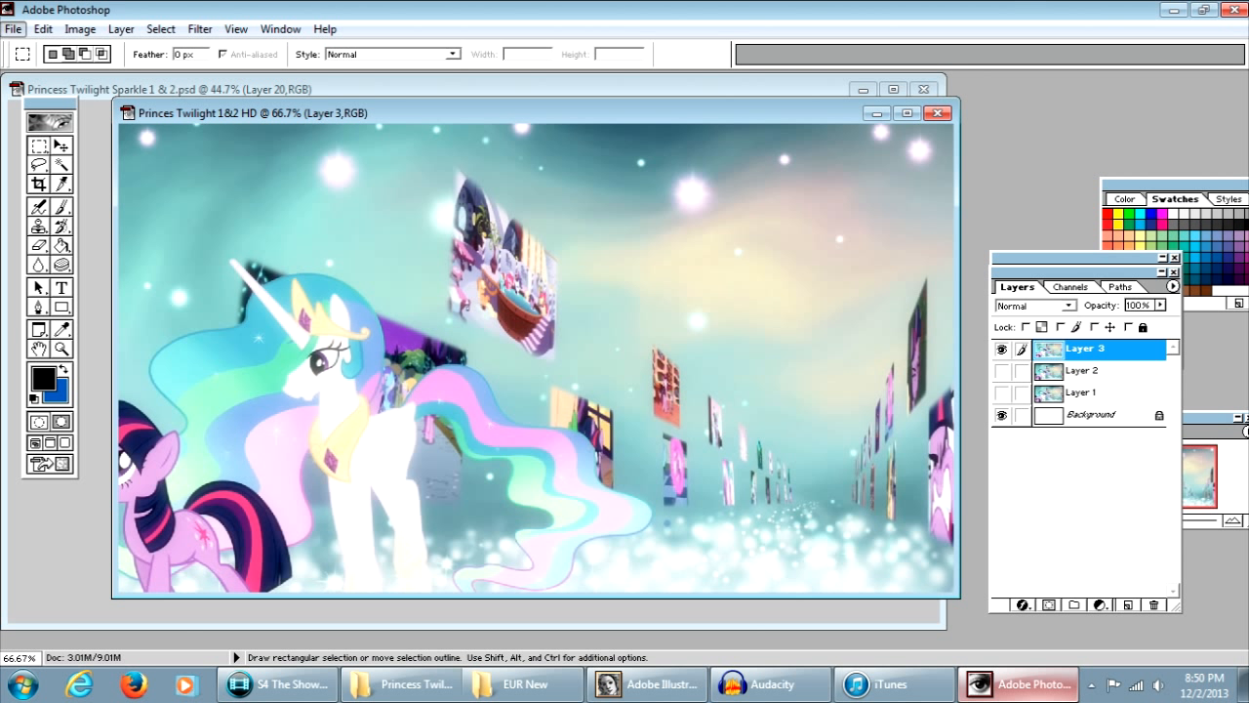
pyautogui.click(13, 28)
pyautogui.click(65, 198)
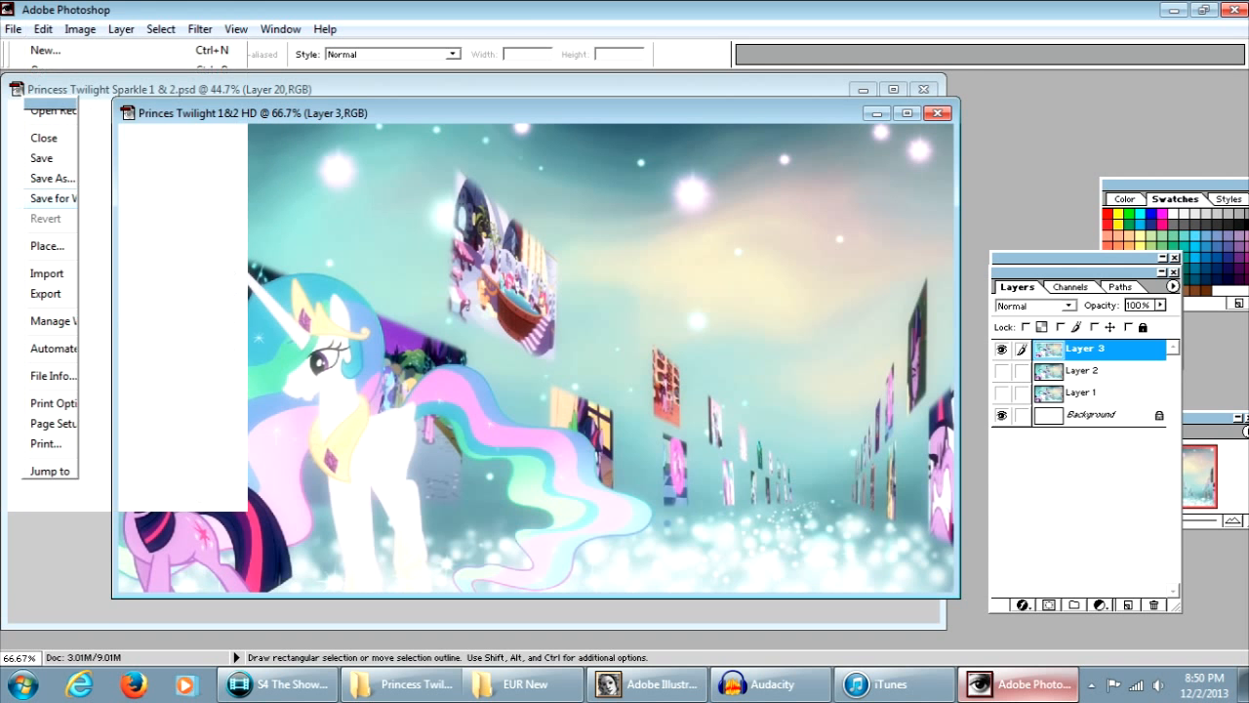
pyautogui.press('Return')
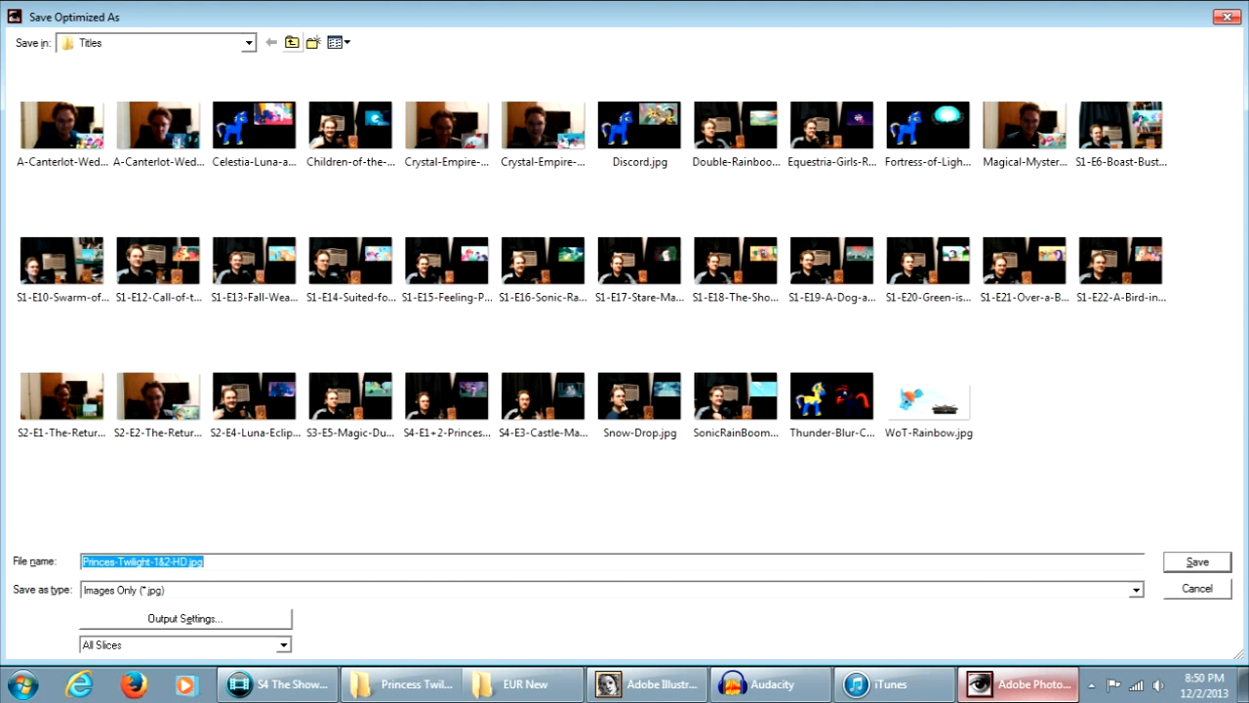
pyautogui.click(292, 42)
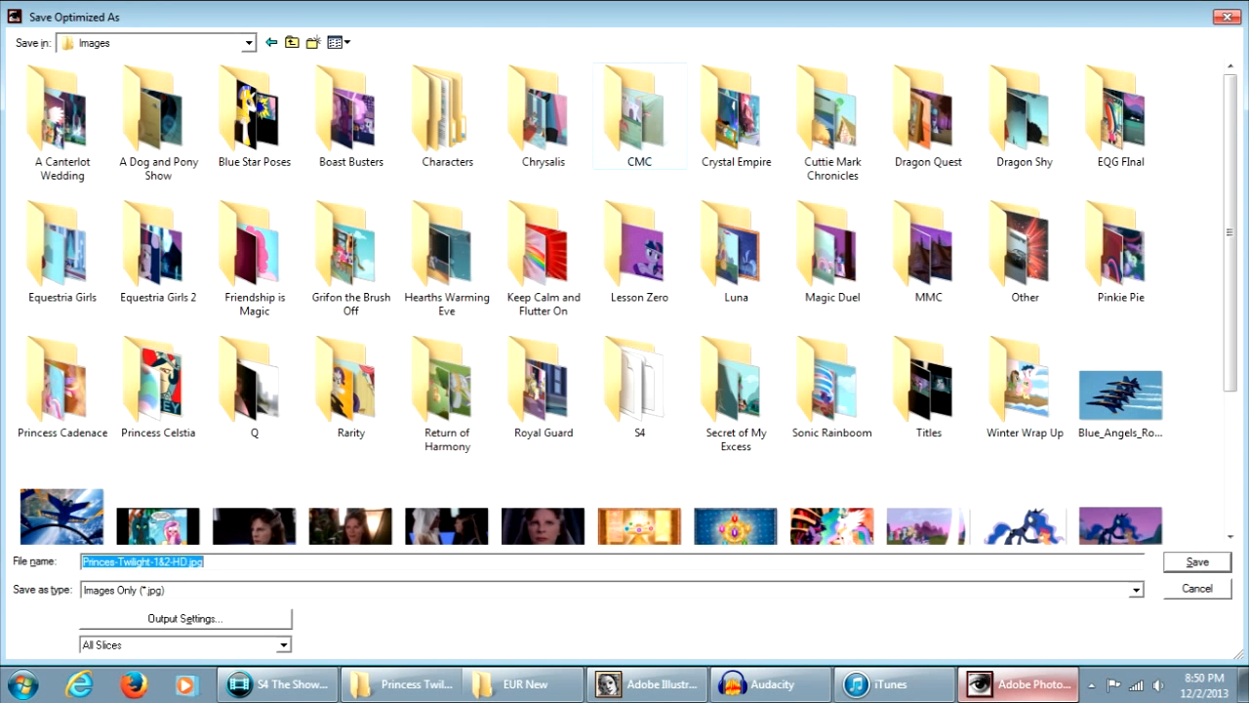
pyautogui.doubleClick(639, 389)
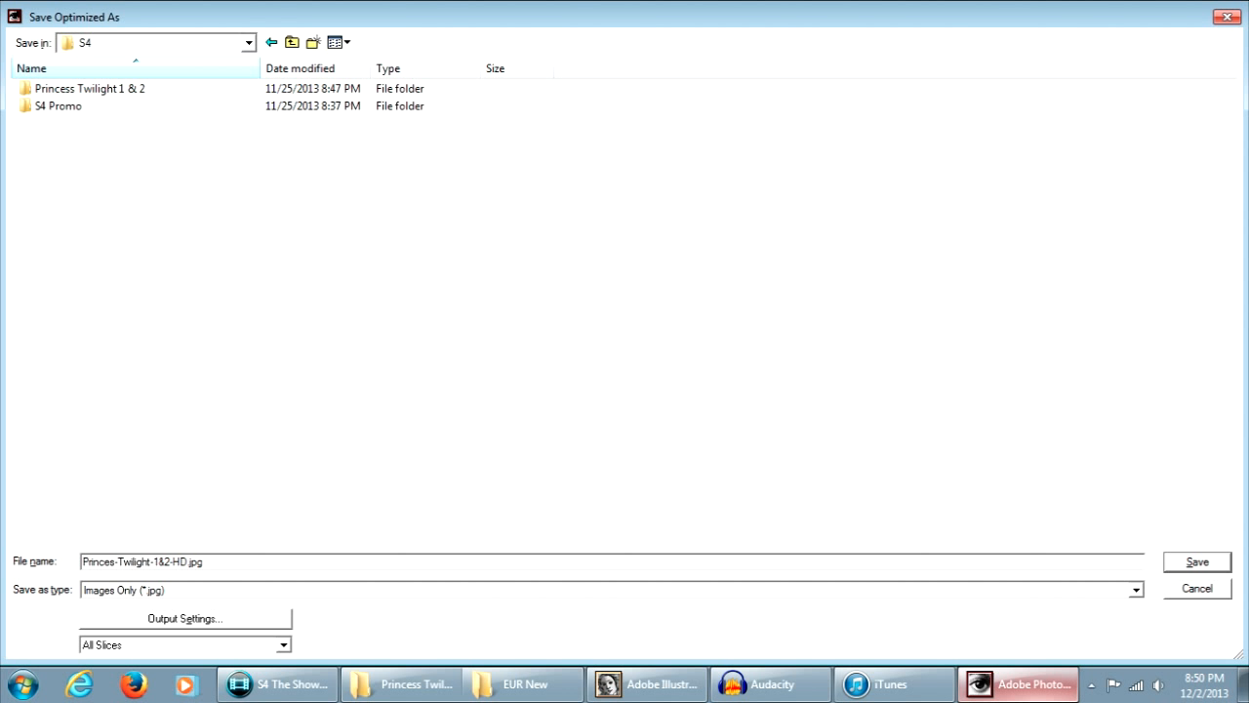
pyautogui.press('Return')
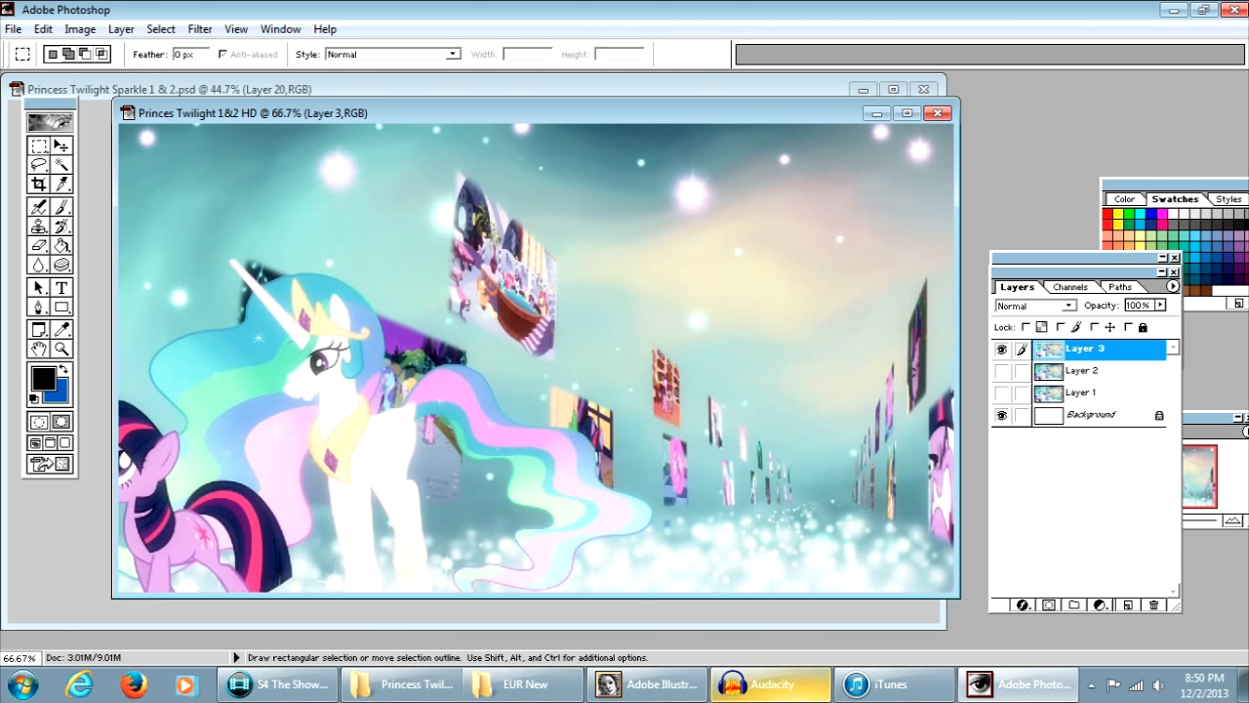
# Step: Check the ongoing voice recording in Audacity and return to the S4 The Shows New Direction project in Movie Studio
pyautogui.click(277, 685)
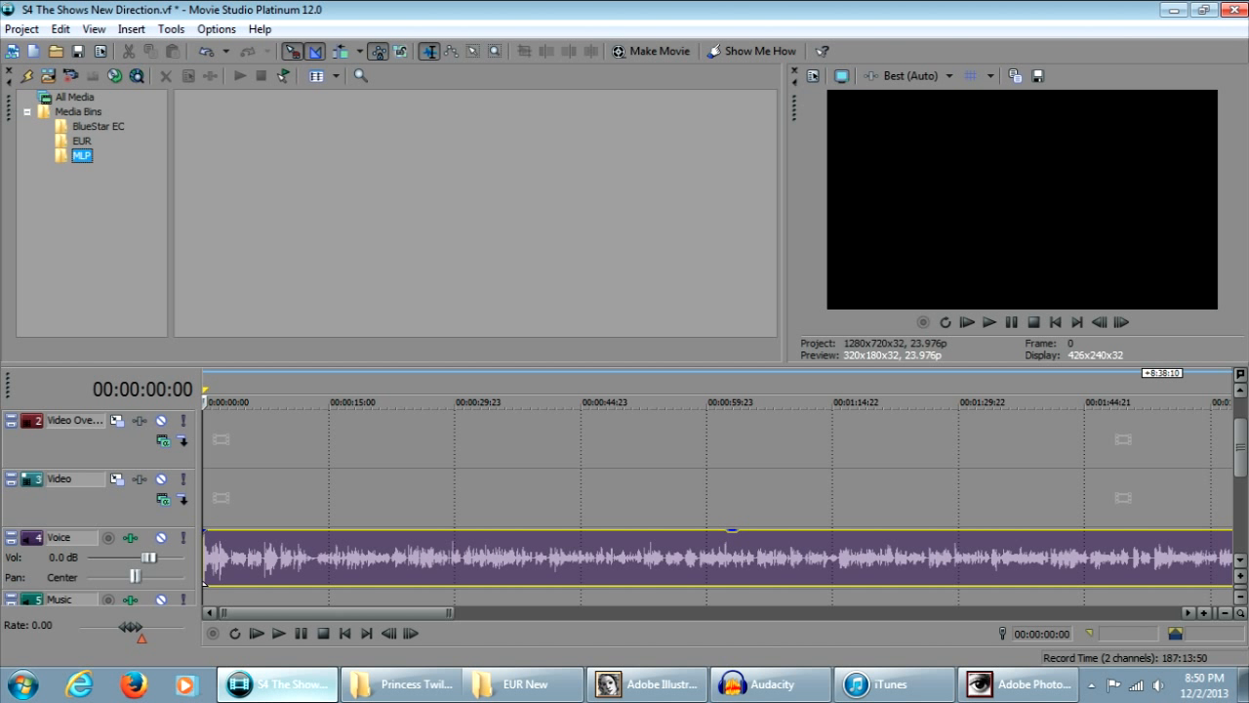
pyautogui.click(771, 685)
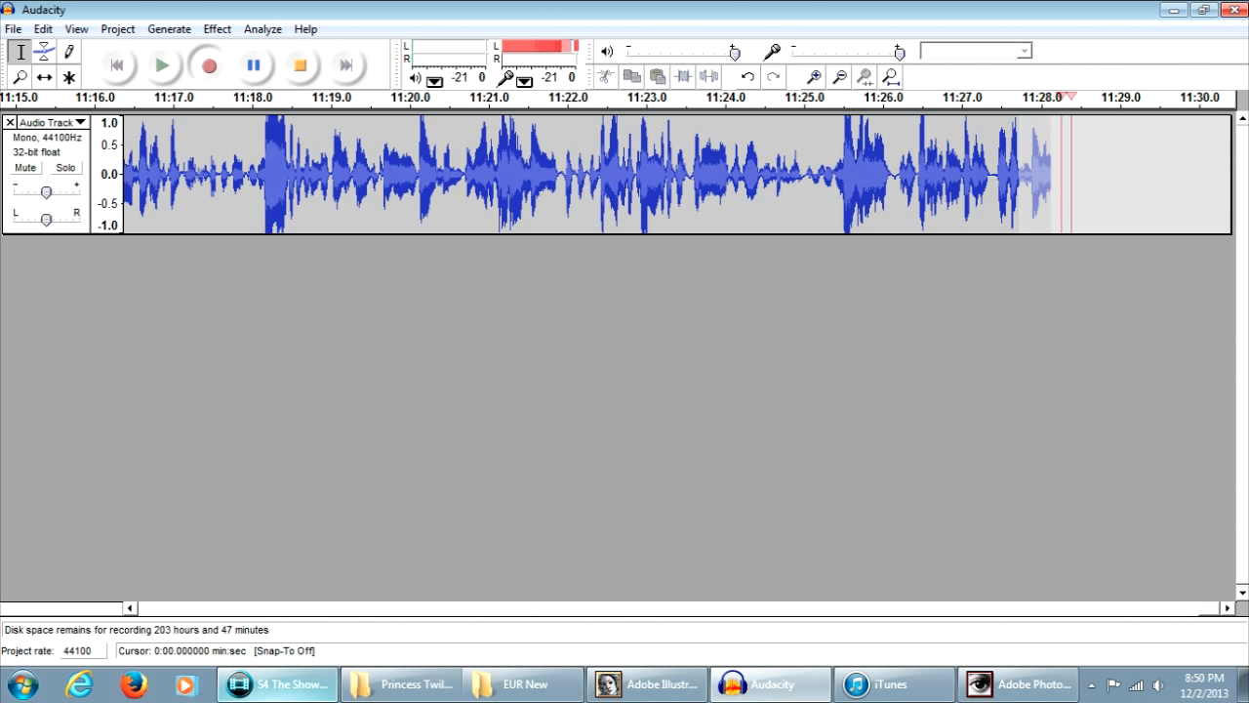
pyautogui.click(277, 685)
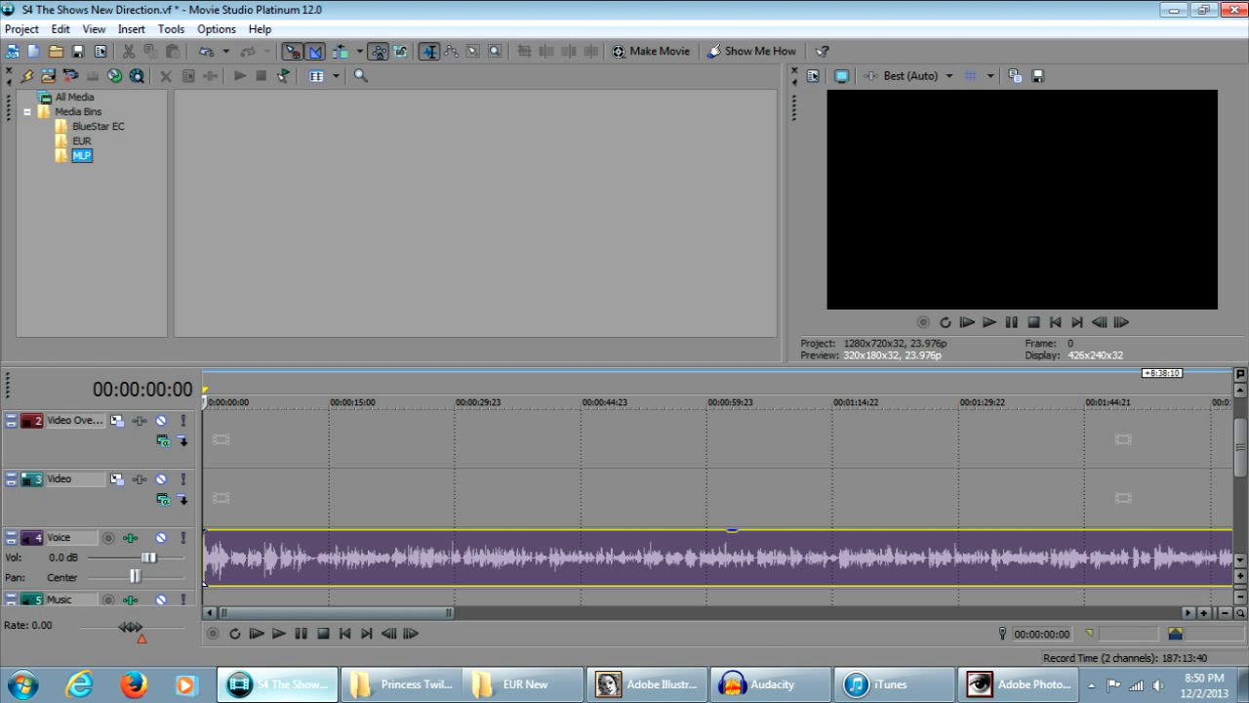
# Step: Add all images from the Princess Twilight 1 & 2 folder to the MLP media bin and minimize the folder window
pyautogui.click(402, 685)
pyautogui.click(389, 211)
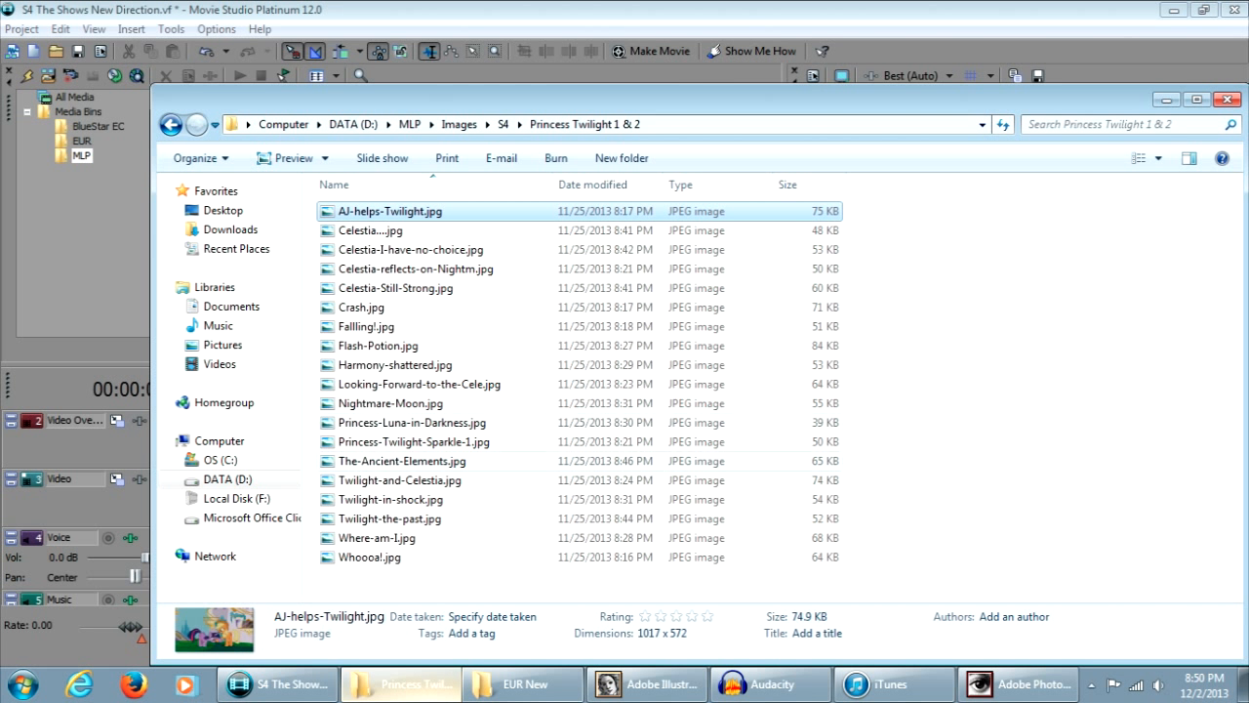
pyautogui.keyDown('shift'); pyautogui.click(369, 556); pyautogui.keyUp('shift')
pyautogui.moveTo(369, 556); pyautogui.dragTo(82, 155)
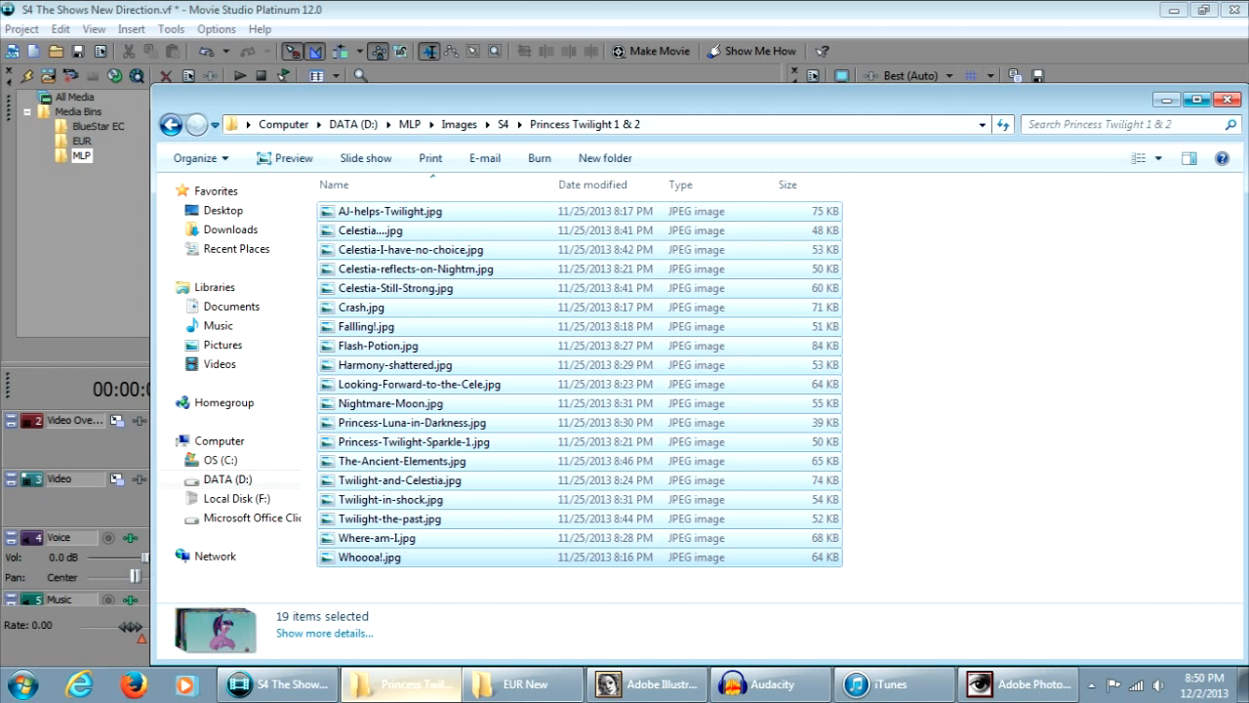
pyautogui.click(1167, 100)
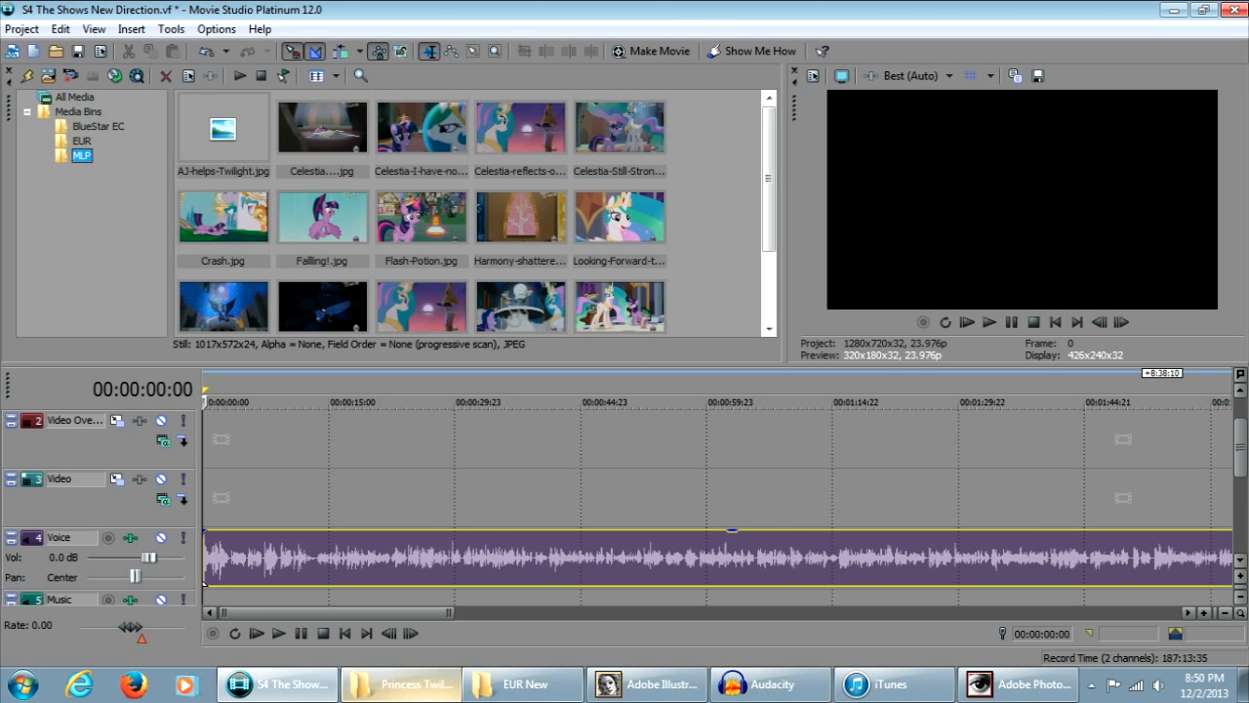
# Step: Look through the project's All Media collection and compare the contents of the BlueStar EC, EUR and MLP bins
pyautogui.click(78, 111)
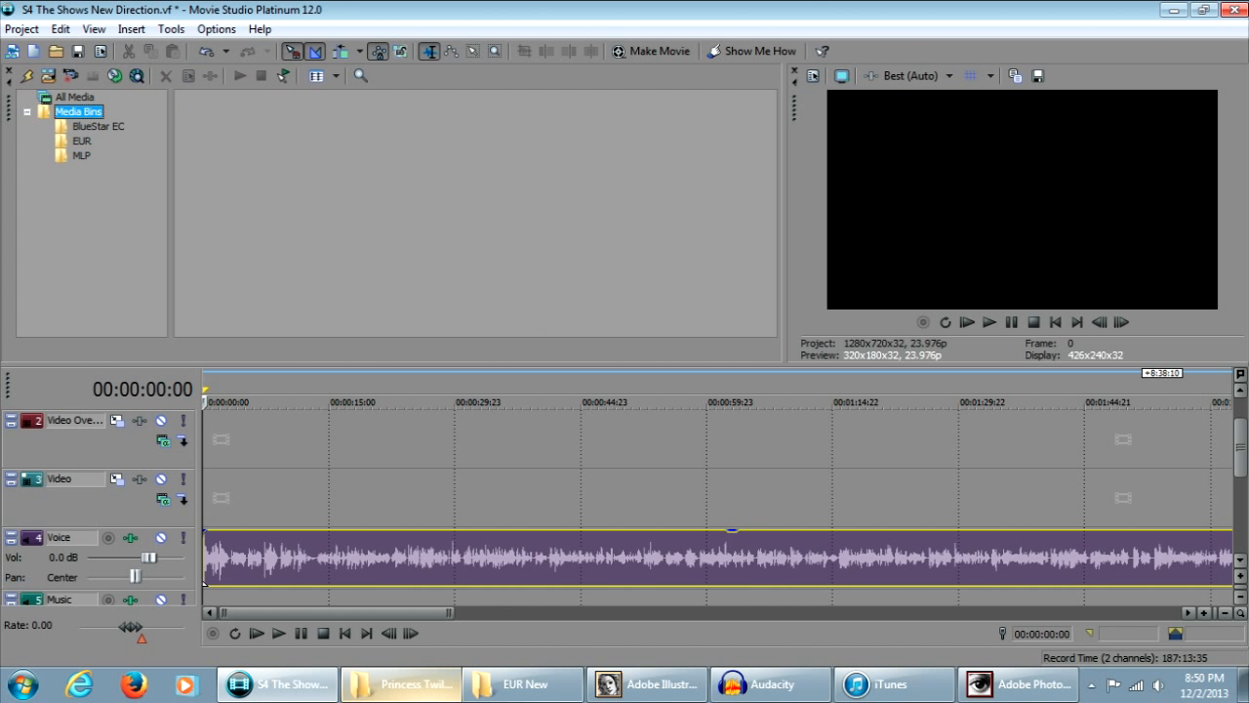
pyautogui.click(75, 97)
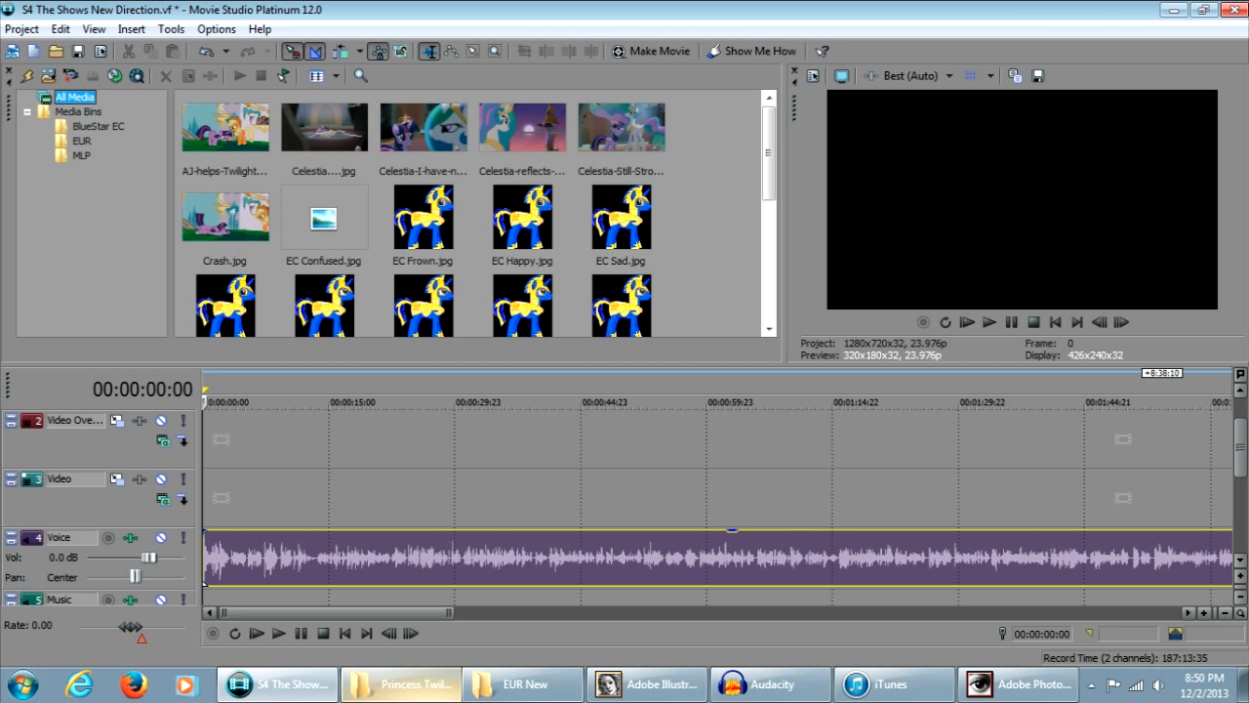
pyautogui.scroll(-15, 474, 213)
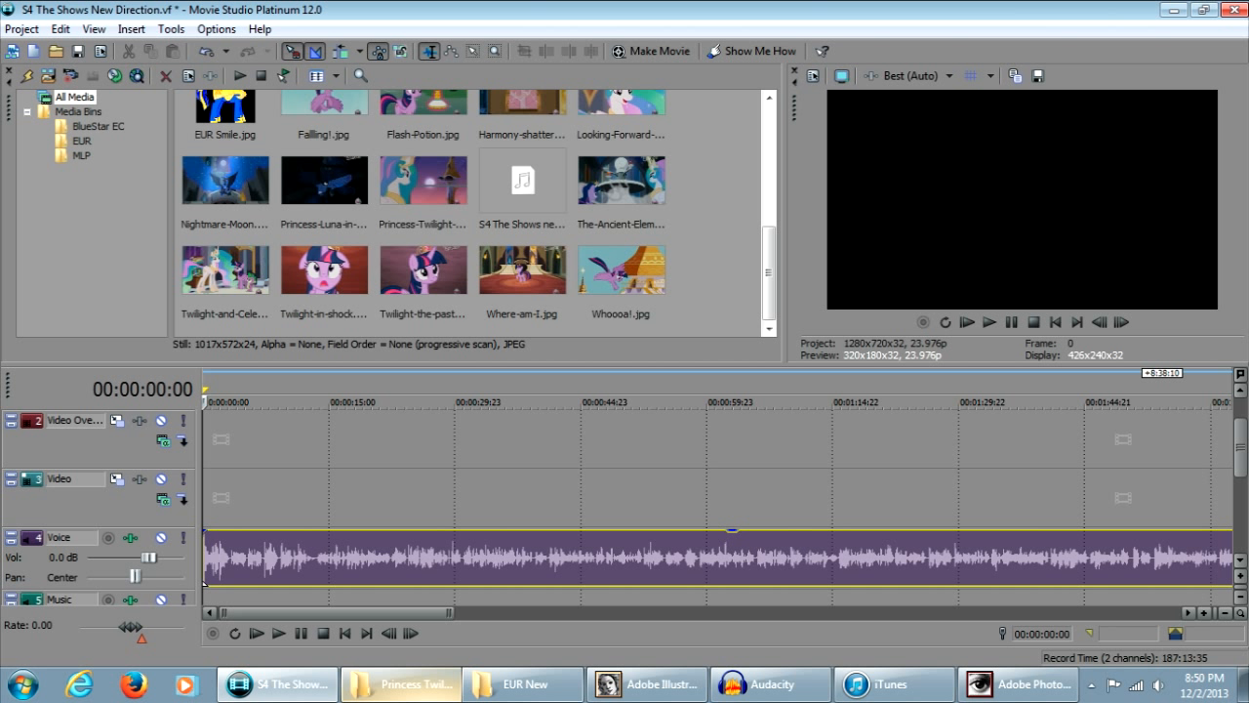
pyautogui.scroll(15, 474, 212)
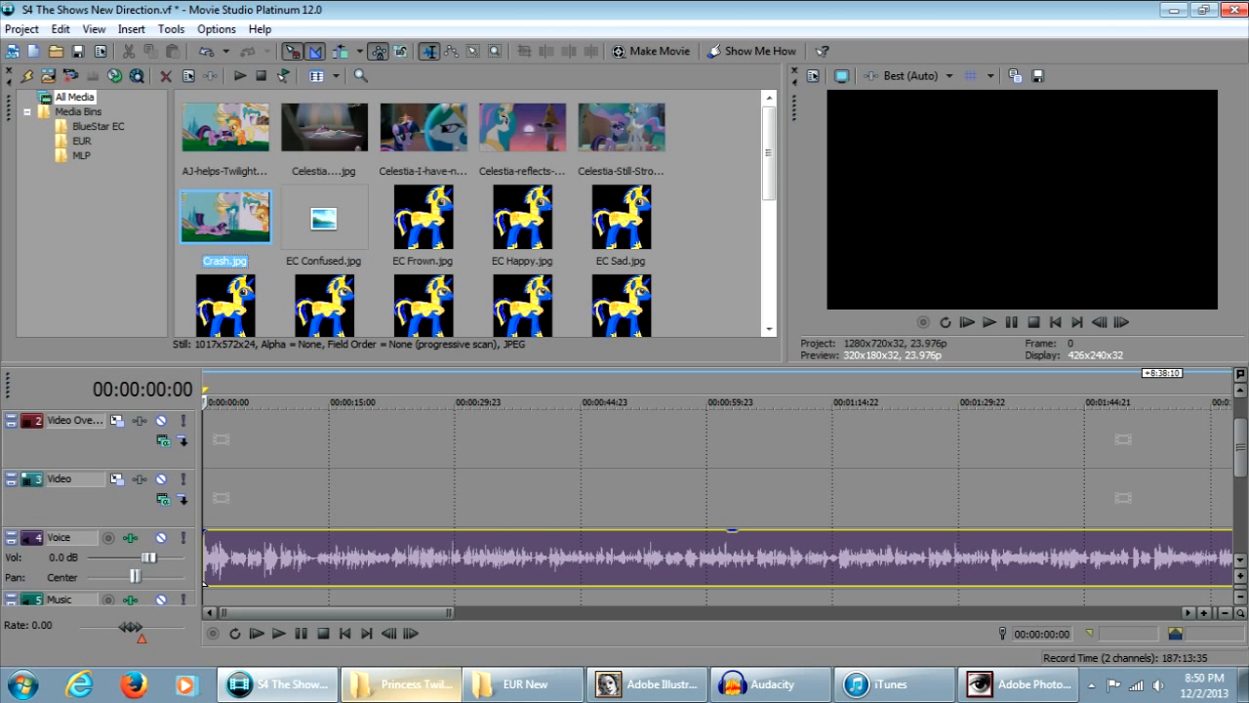
pyautogui.click(98, 126)
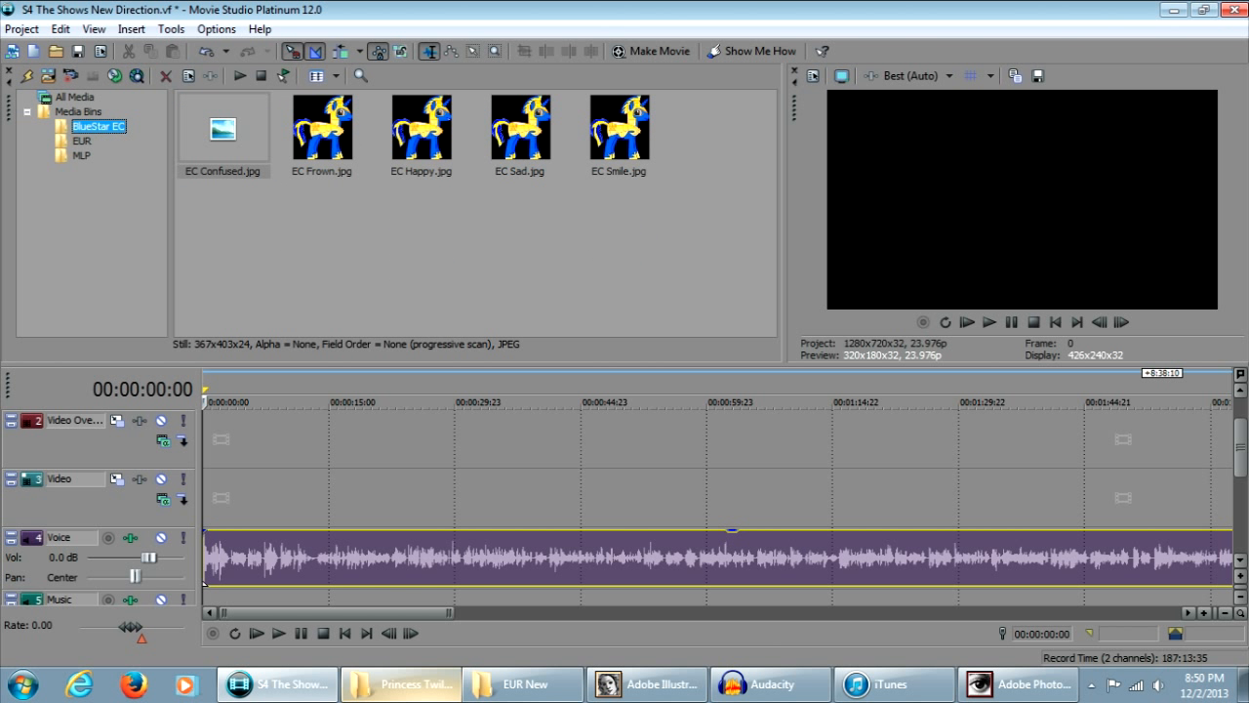
pyautogui.click(81, 141)
pyautogui.click(81, 155)
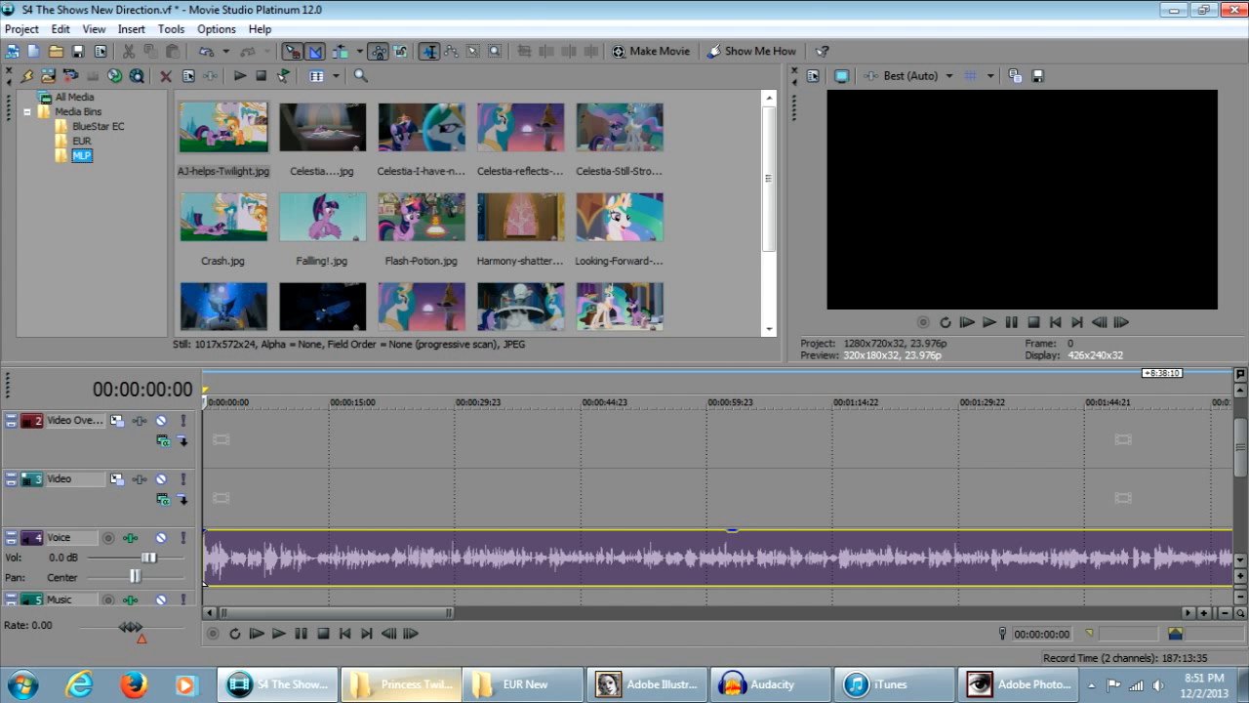
# Step: Play the opening of the voice track briefly and place EC Happy.jpg from the BlueStar EC bin at the start of the Video track
pyautogui.click(97, 126)
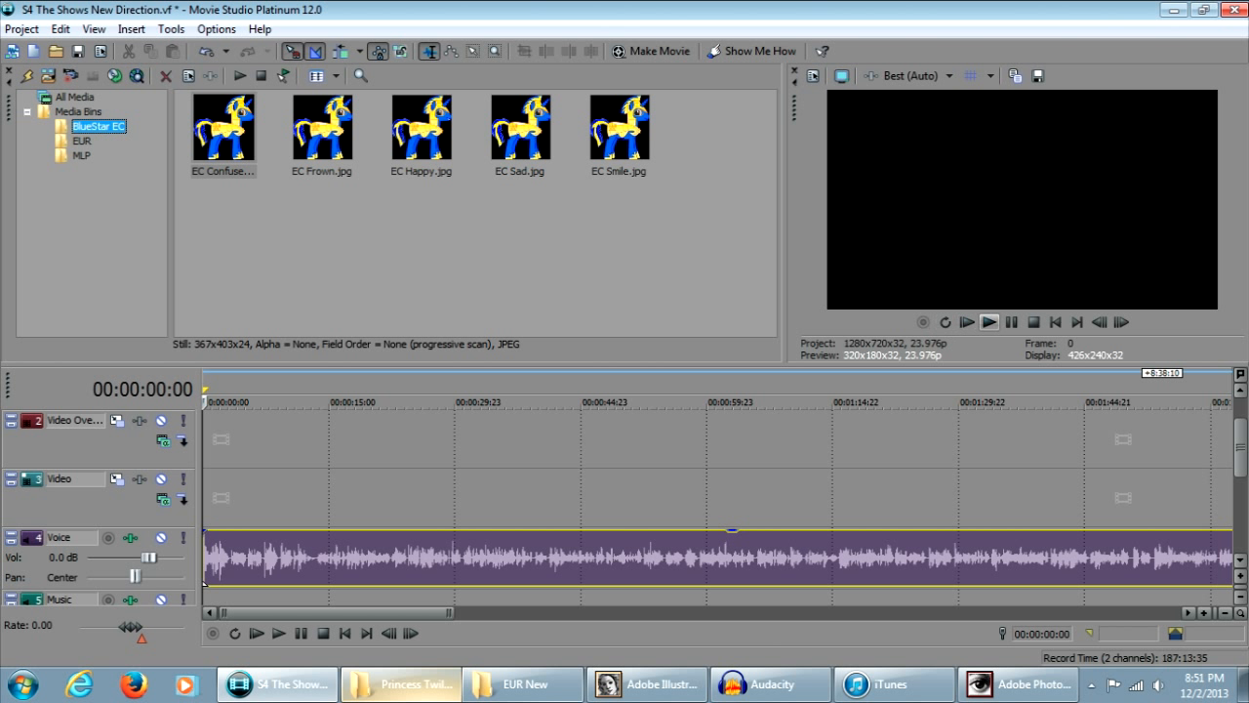
pyautogui.click(989, 321)
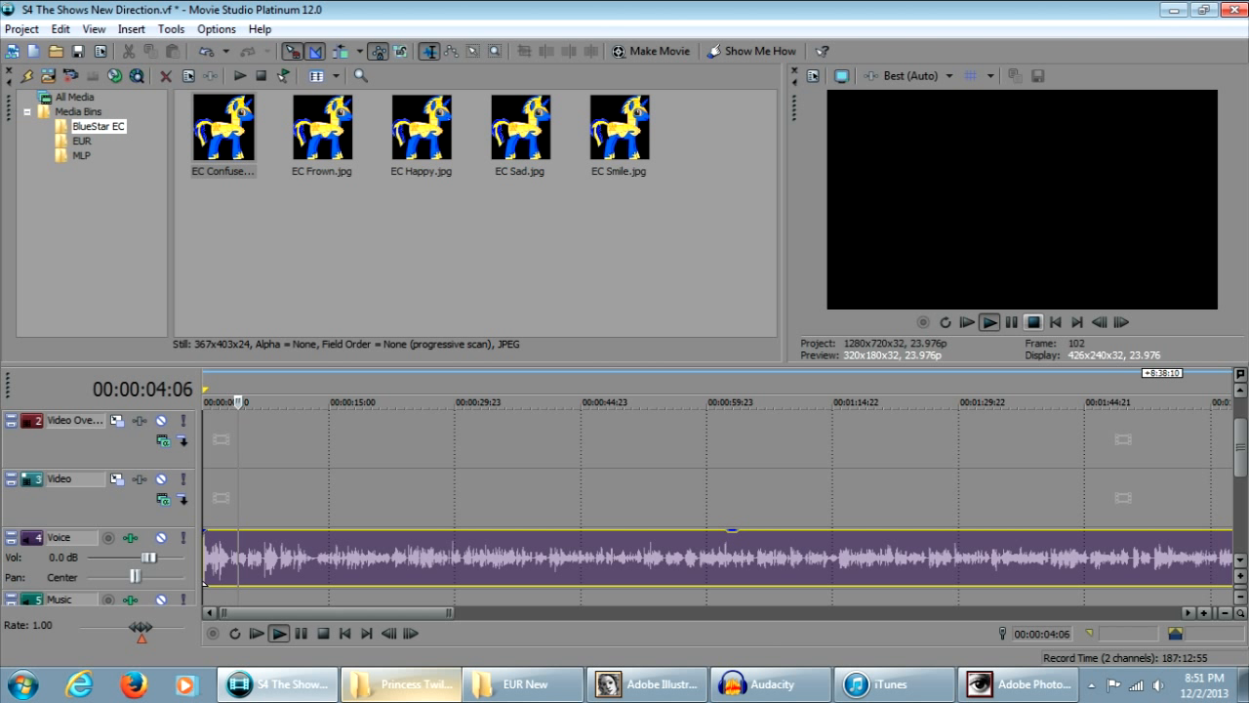
pyautogui.click(1033, 321)
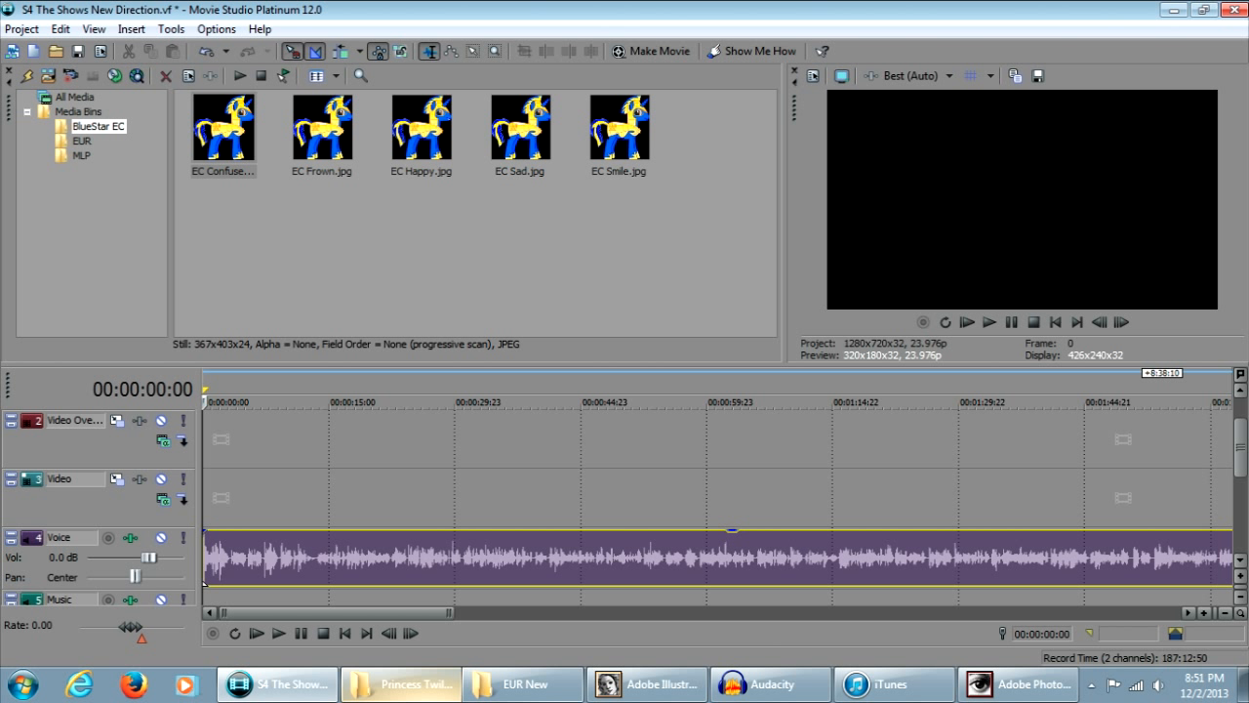
pyautogui.click(422, 132)
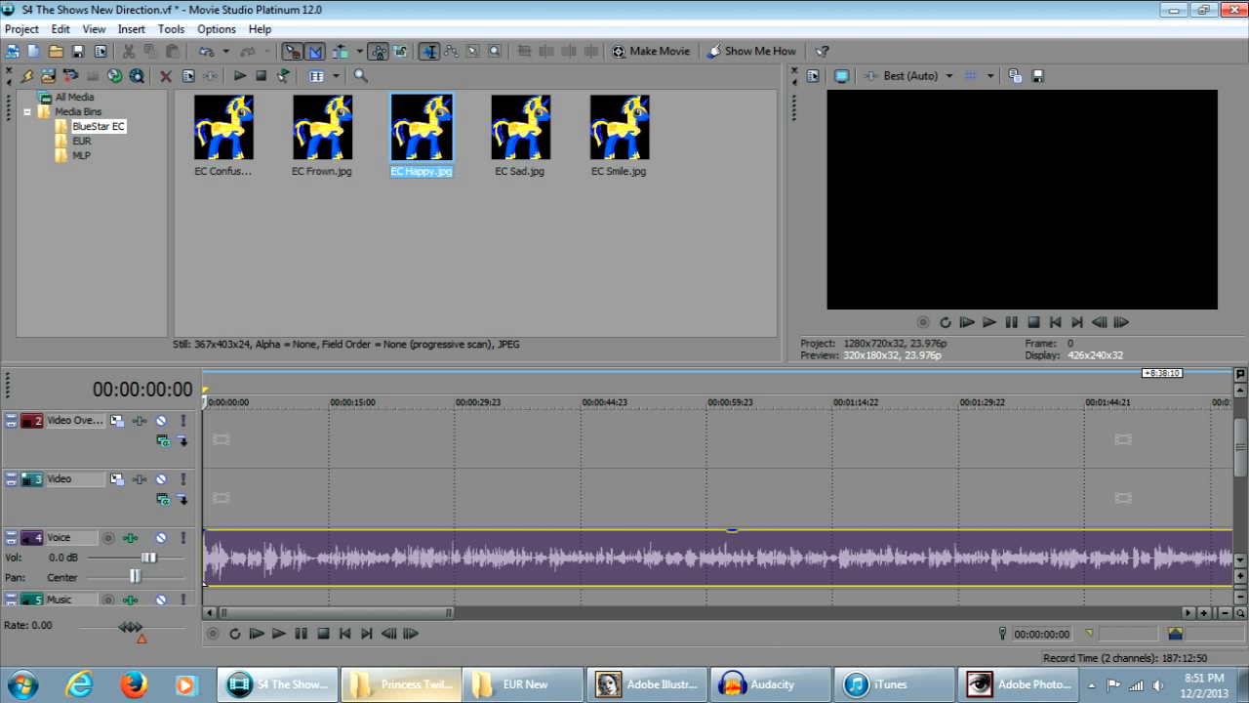
pyautogui.moveTo(421, 132); pyautogui.dragTo(224, 512)
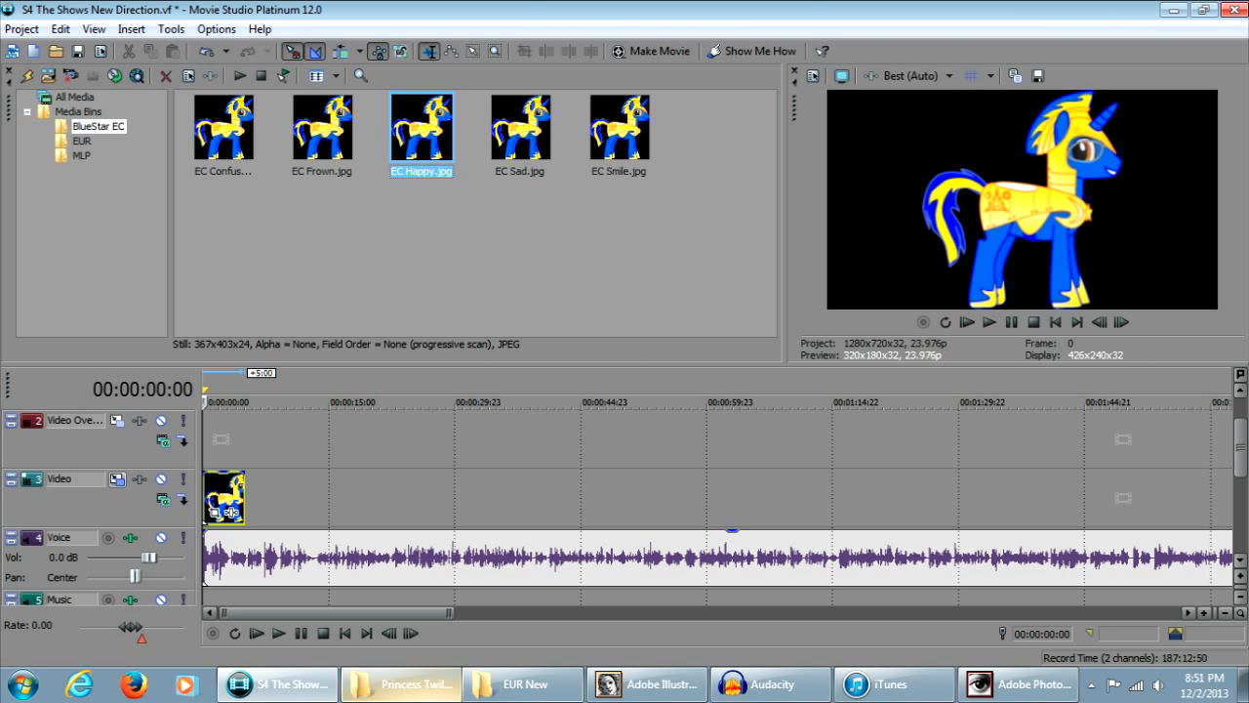
# Step: Use Track Motion on the Video track to shrink the pony to about 994 x 559 and position it near X -302, Y -38
pyautogui.click(118, 478)
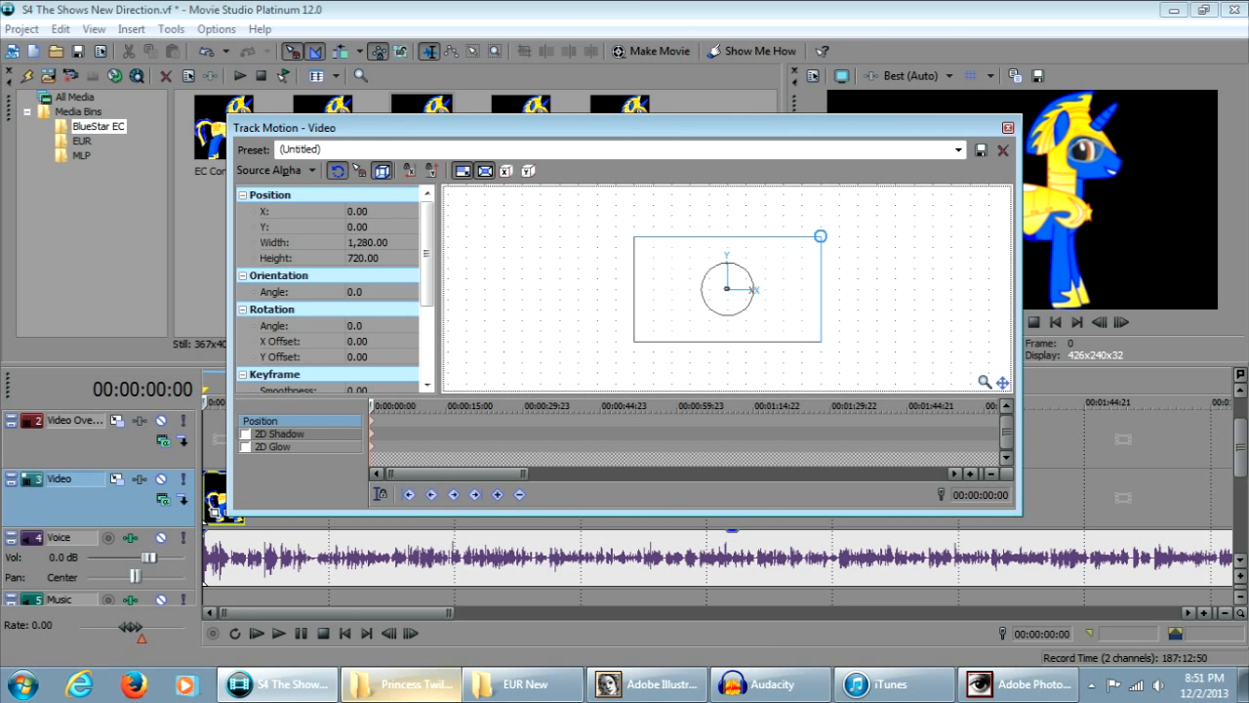
pyautogui.moveTo(819, 235); pyautogui.dragTo(779, 259)
pyautogui.moveTo(727, 127); pyautogui.dragTo(489, 173)
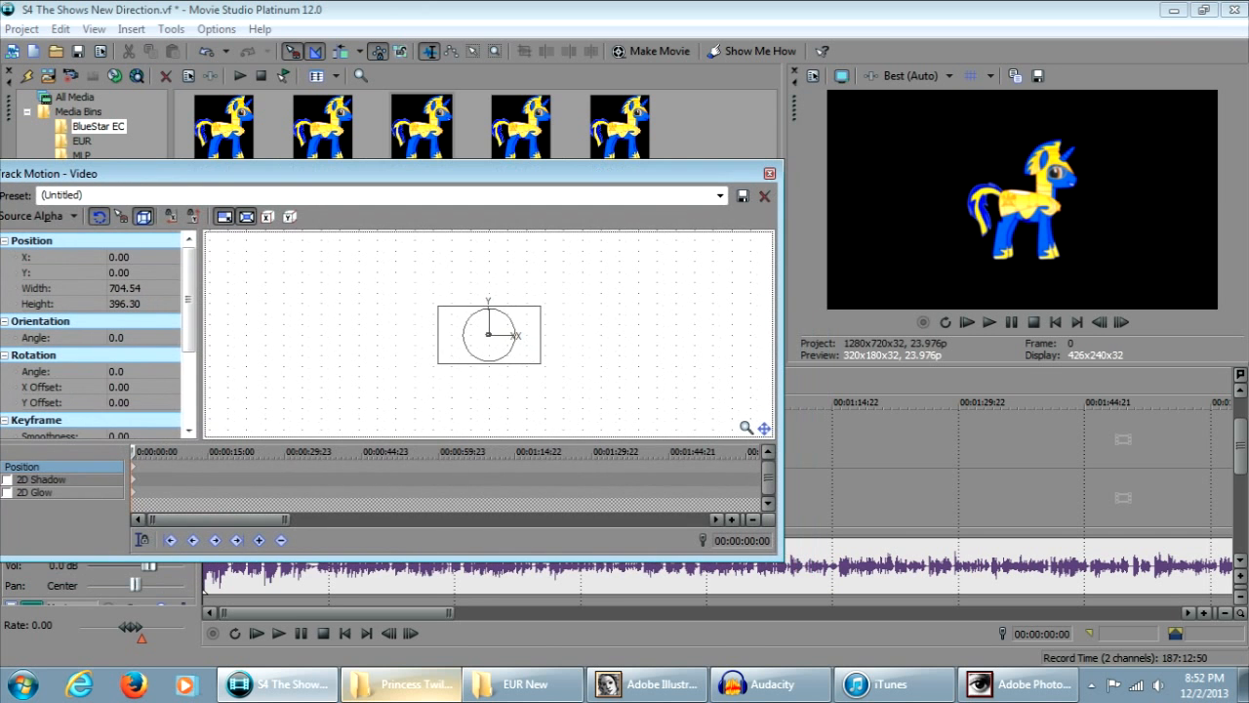
pyautogui.moveTo(488, 334); pyautogui.dragTo(499, 308)
pyautogui.moveTo(427, 349); pyautogui.dragTo(438, 332)
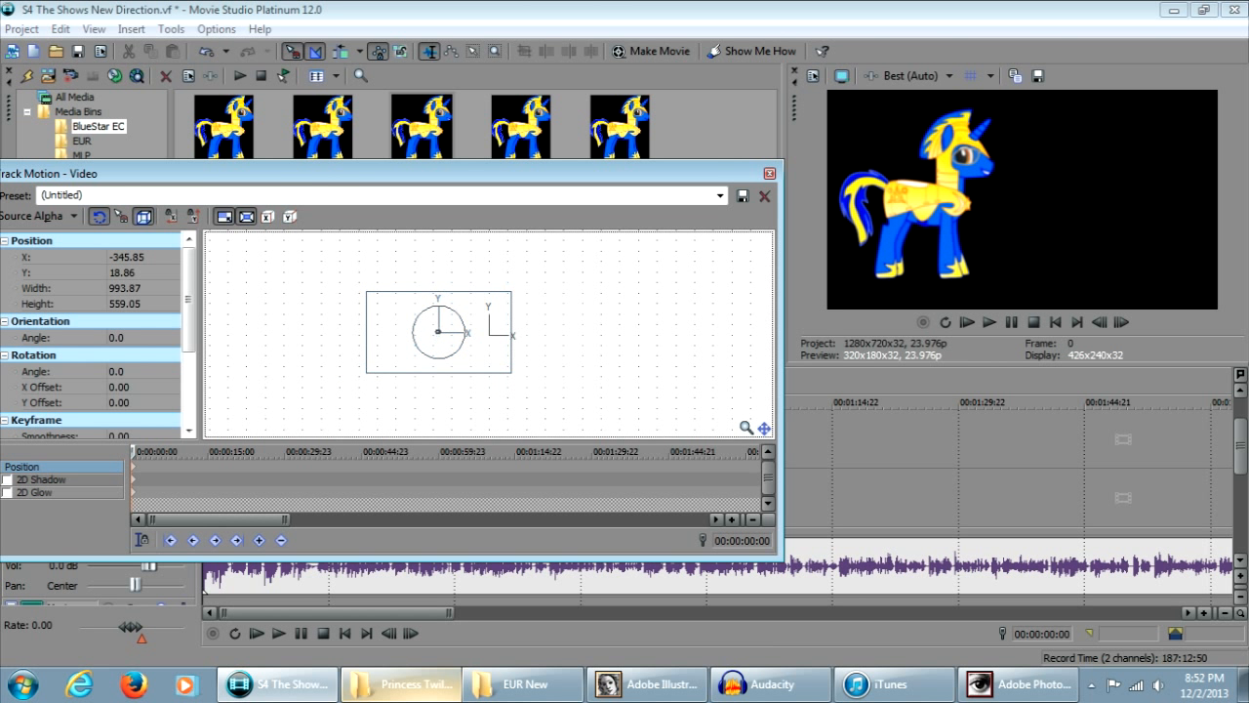
pyautogui.moveTo(391, 173); pyautogui.dragTo(440, 173)
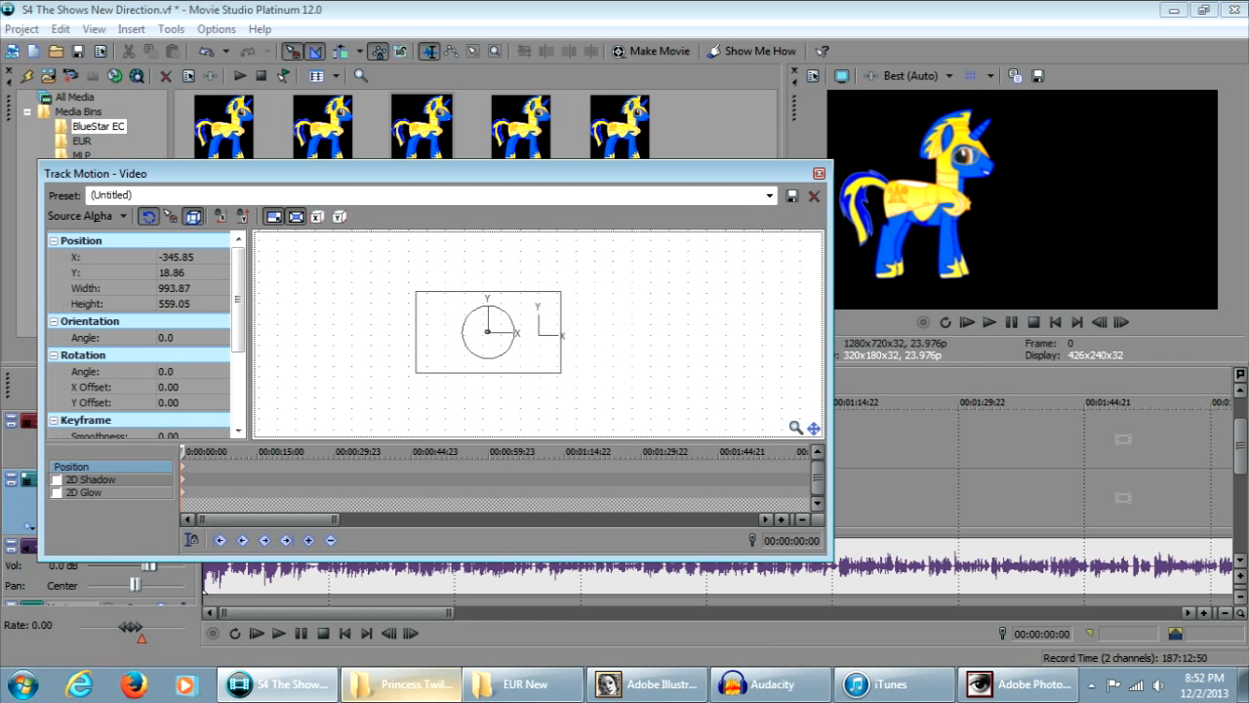
pyautogui.click(111, 195)
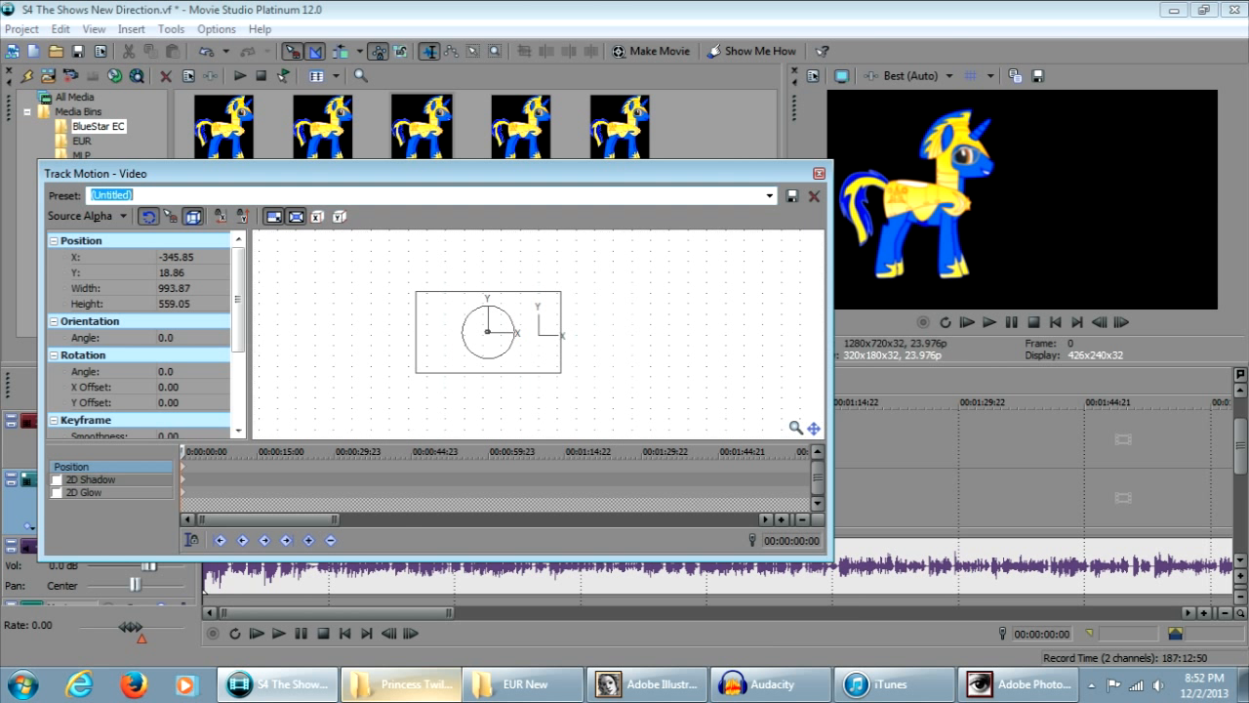
pyautogui.moveTo(488, 332); pyautogui.dragTo(494, 340)
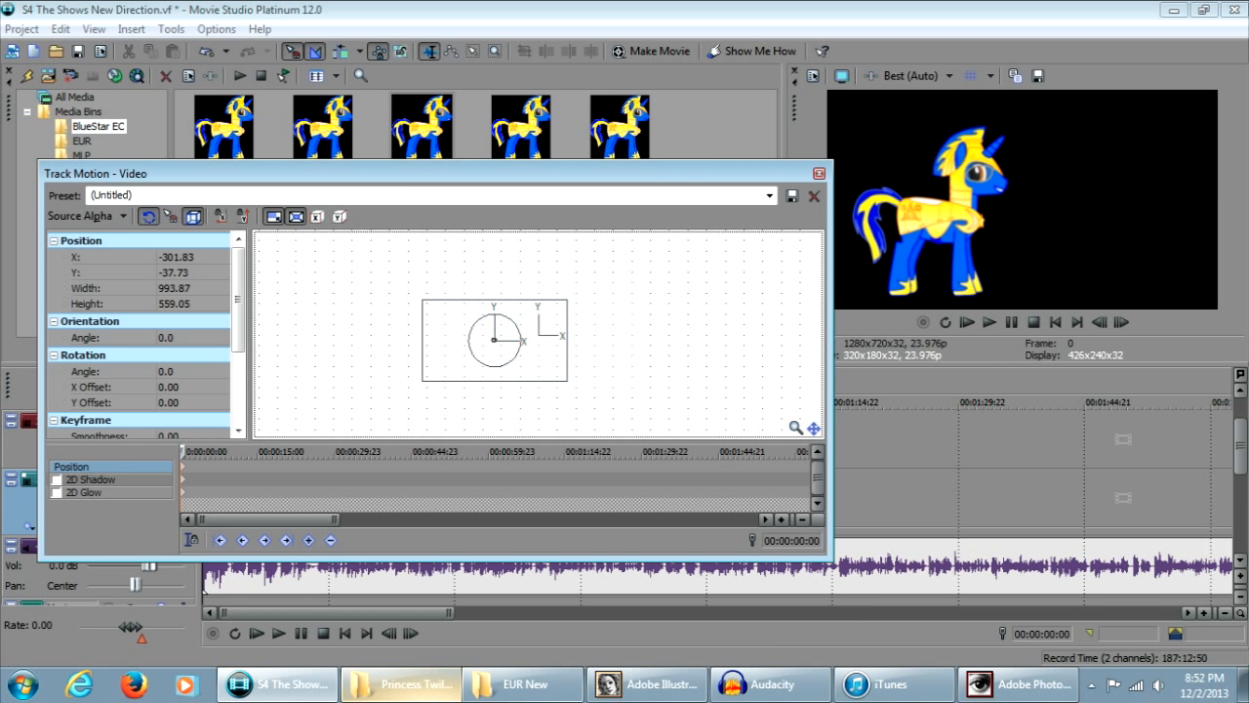
# Step: Save the Video track's motion settings as a preset named Test, check it in the preset list, and close Track Motion
pyautogui.click(112, 195)
pyautogui.write('Test')
pyautogui.click(791, 195)
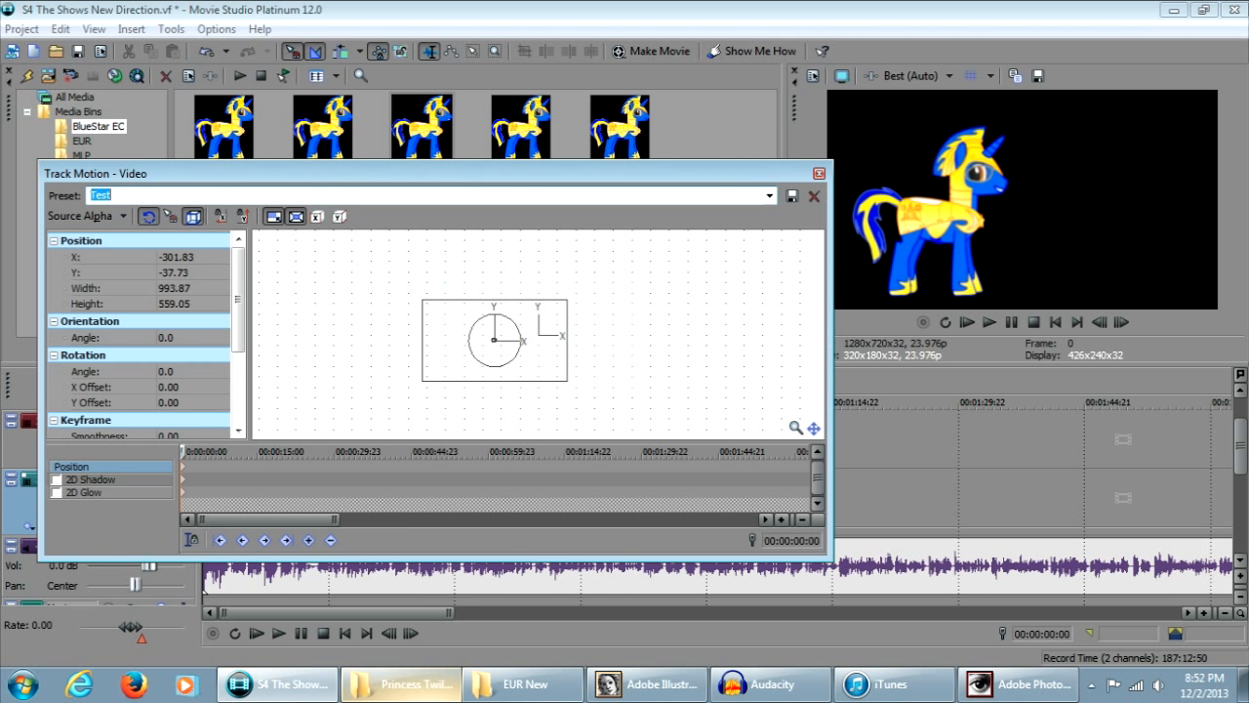
pyautogui.click(769, 195)
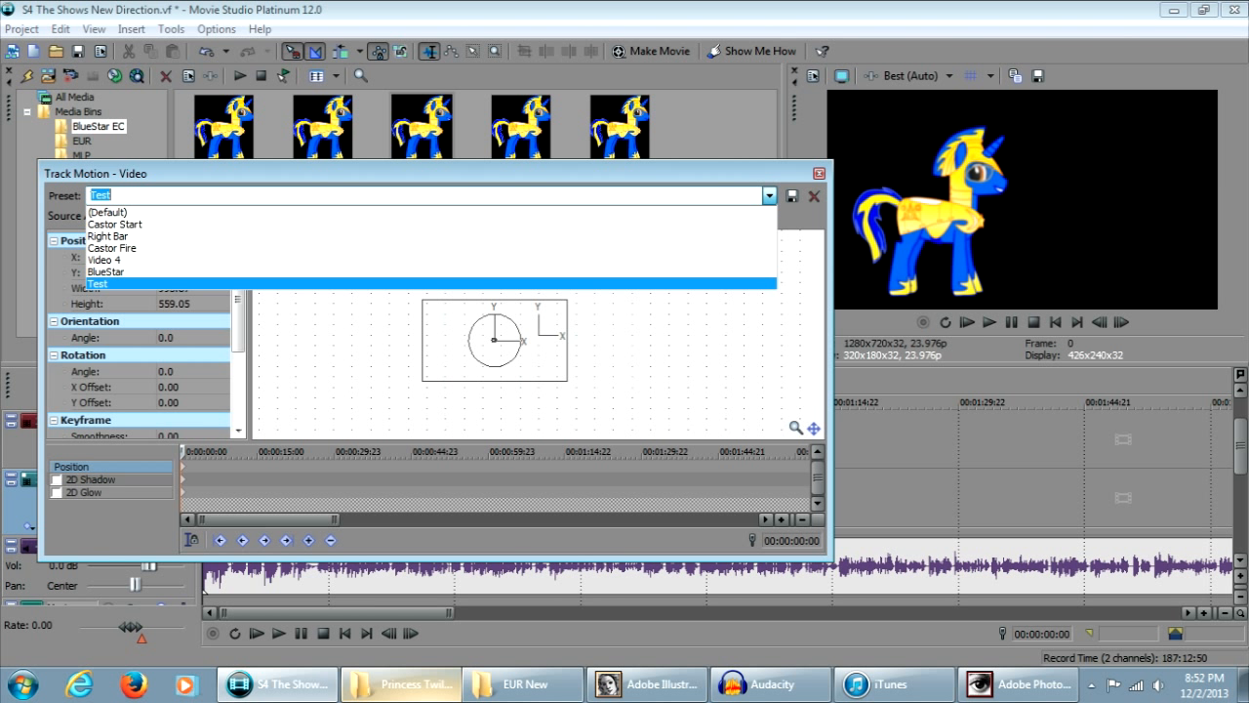
pyautogui.click(819, 172)
pyautogui.click(819, 173)
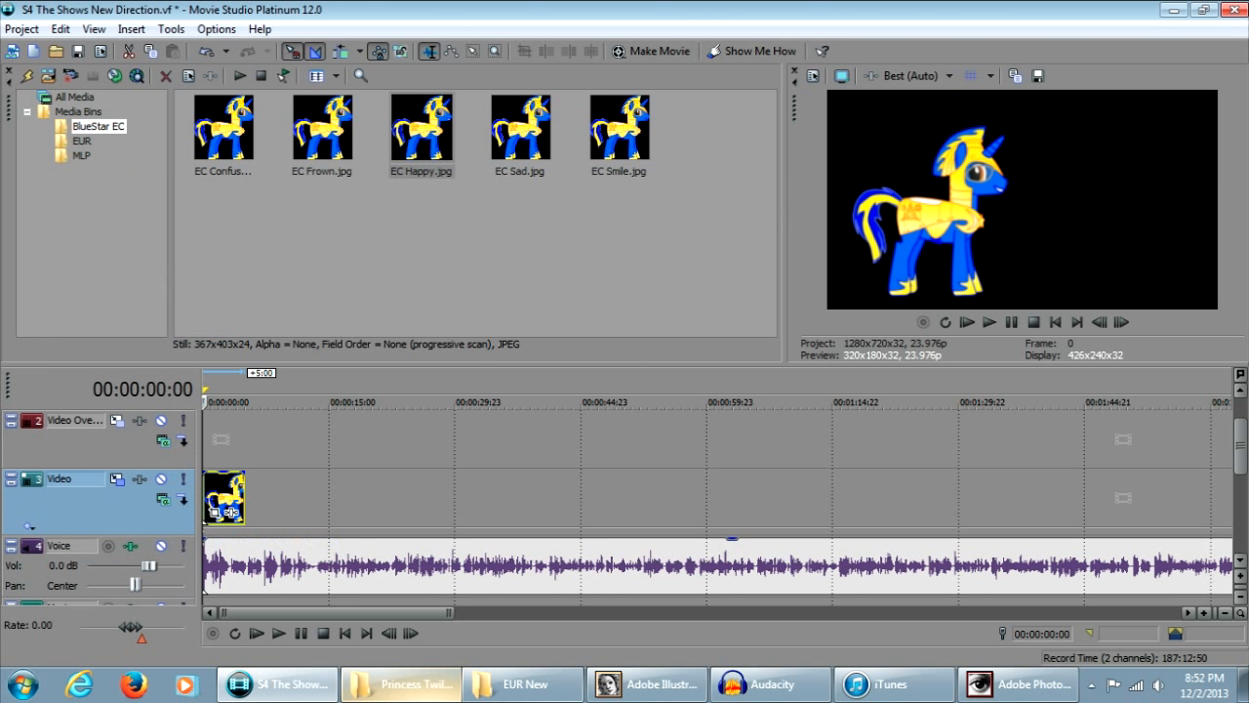
# Step: Place EC Frown.jpg on the Video Overlay track, starting where the EC Happy clip ends, and preview a frame of it
pyautogui.click(322, 132)
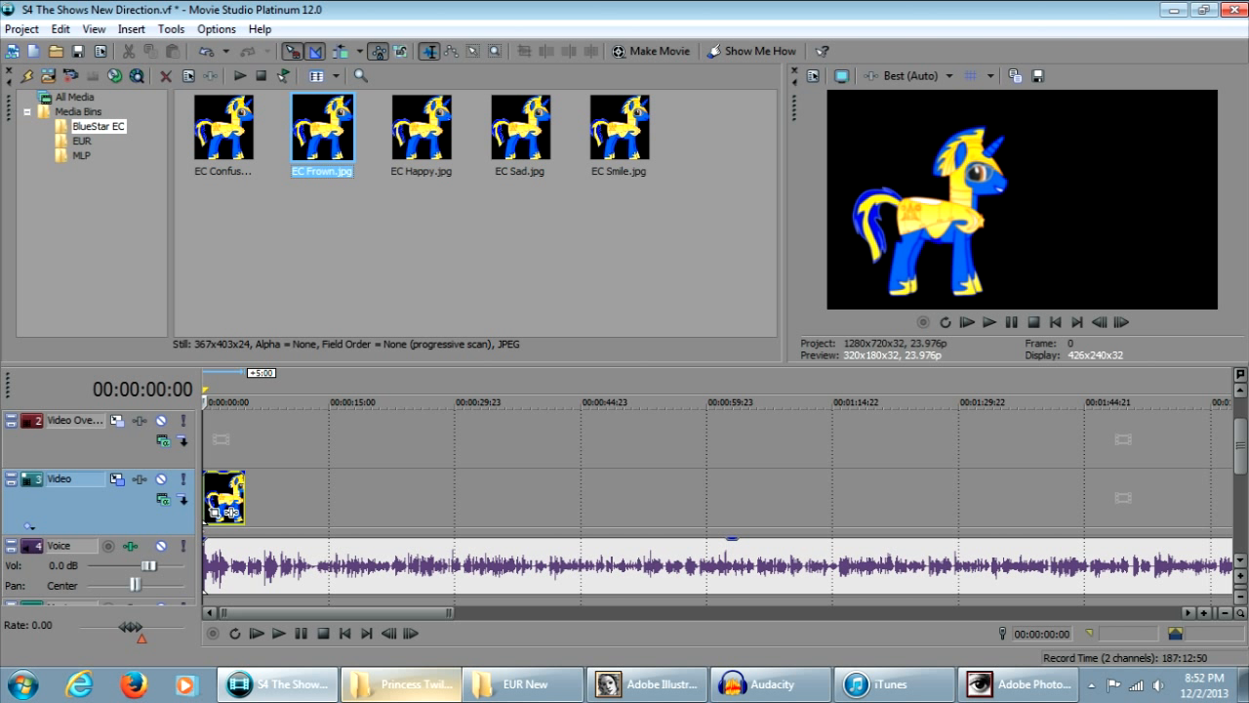
pyautogui.moveTo(323, 133); pyautogui.dragTo(266, 439)
pyautogui.click(245, 439)
pyautogui.click(254, 440)
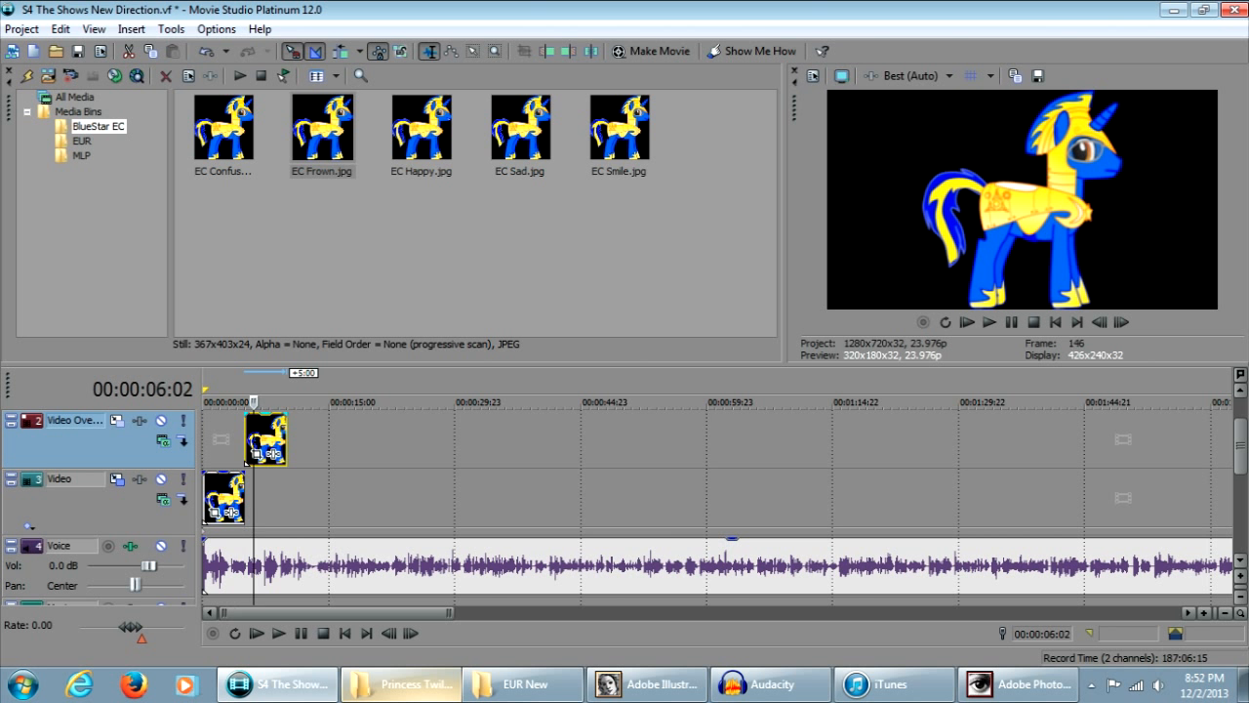
# Step: Apply the Test track motion preset to the Video Overlay track
pyautogui.click(117, 420)
pyautogui.click(769, 195)
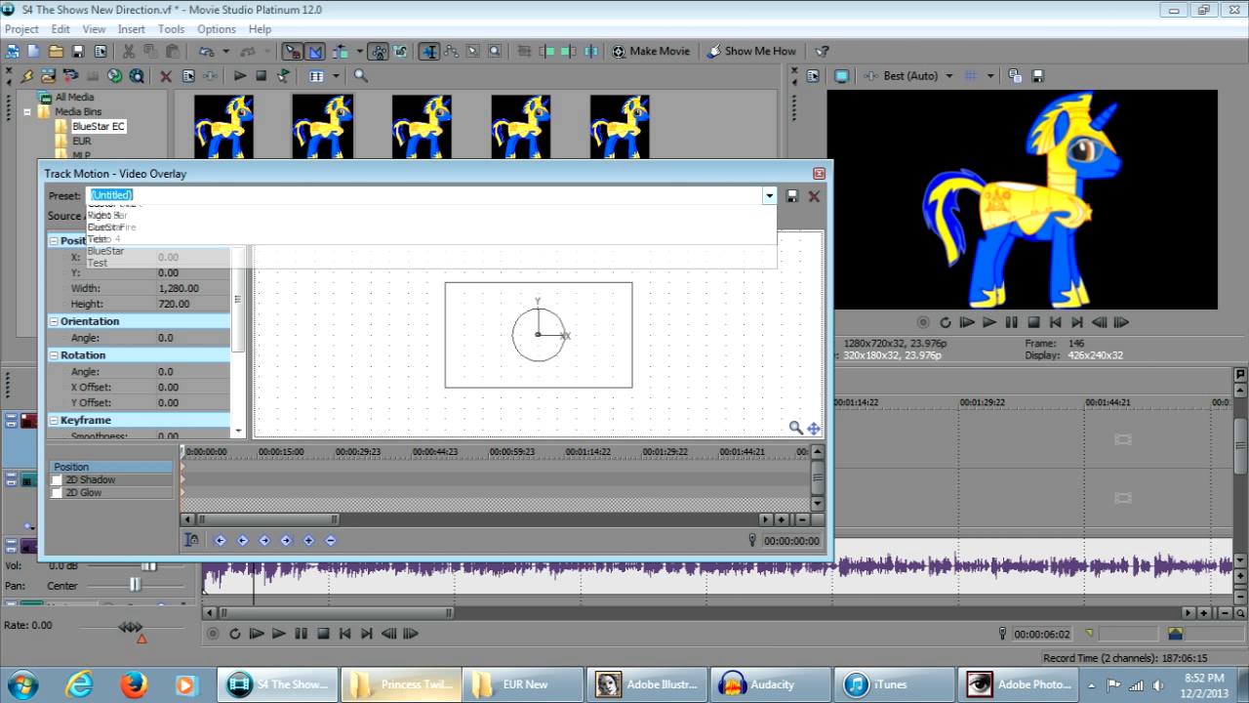
pyautogui.click(97, 283)
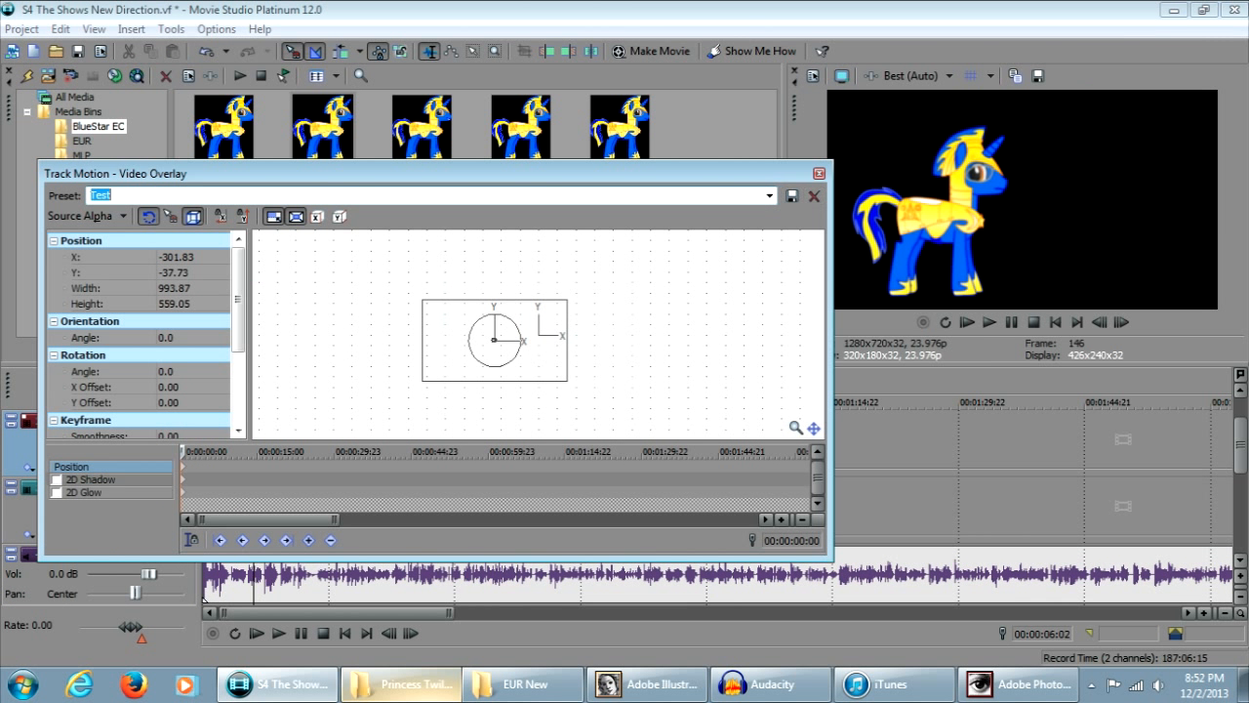
pyautogui.click(819, 173)
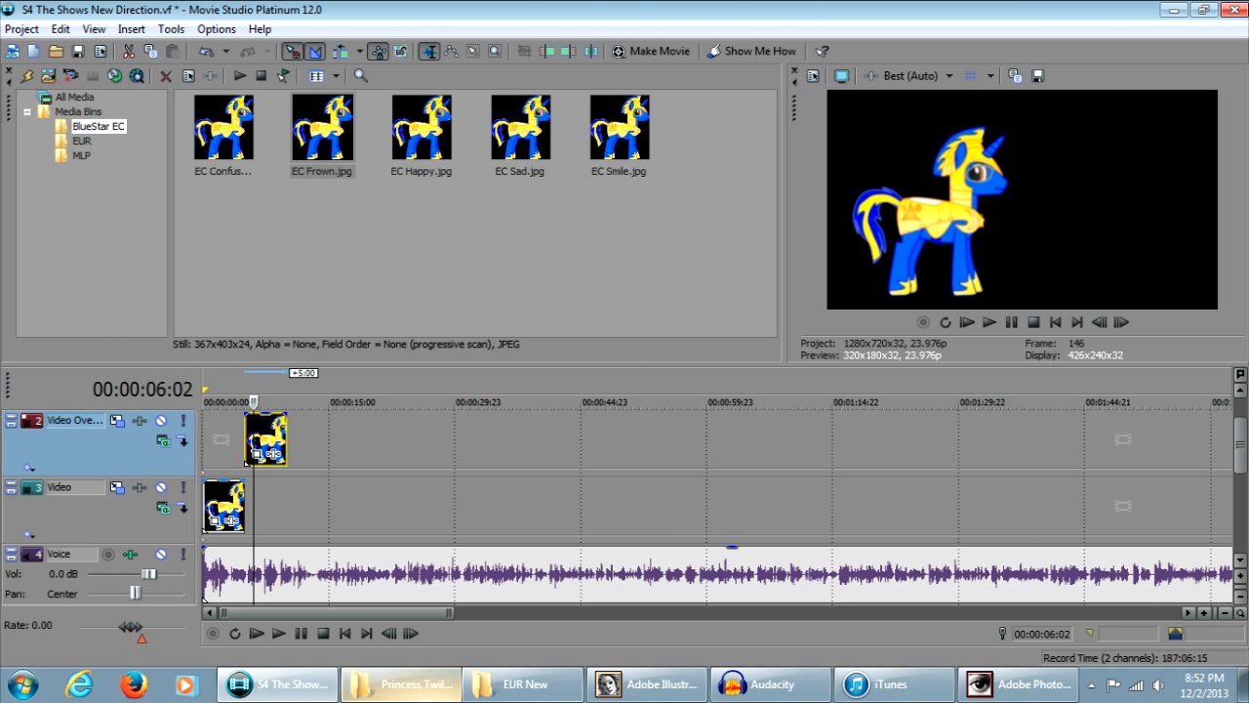
# Step: Compare the pony's position in the preview between the Video clip and the Video Overlay clip
pyautogui.click(227, 505)
pyautogui.click(275, 437)
pyautogui.click(229, 503)
pyautogui.click(264, 451)
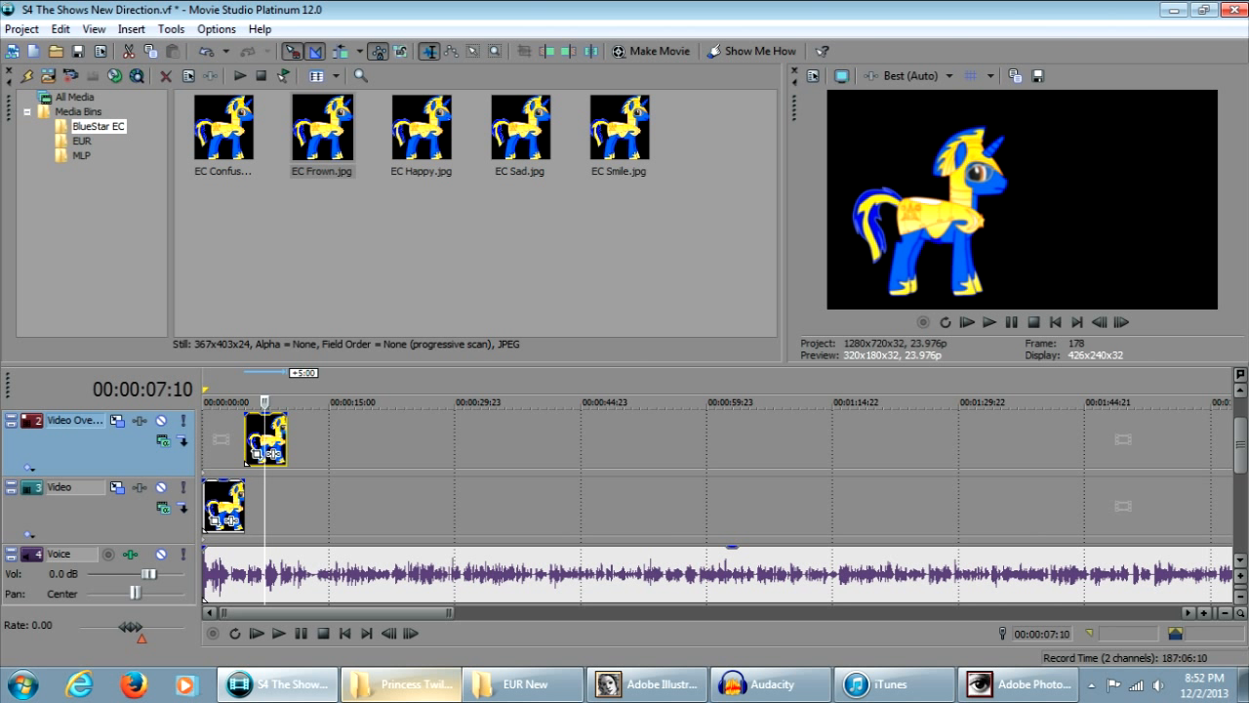
# Step: Undo the Video Overlay track's motion preset, delete the EC Frown clip, and return to the EC Happy clip
pyautogui.hotkey('ctrl', 'z')
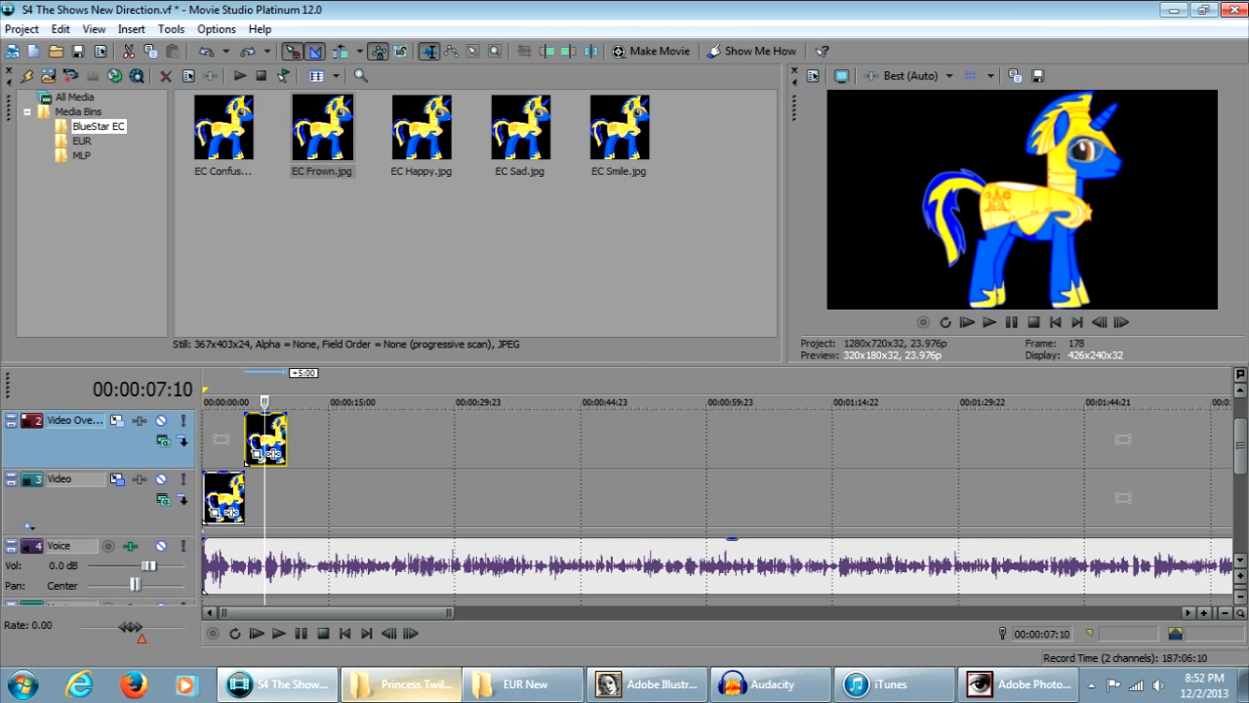
pyautogui.click(270, 440)
pyautogui.press('Delete')
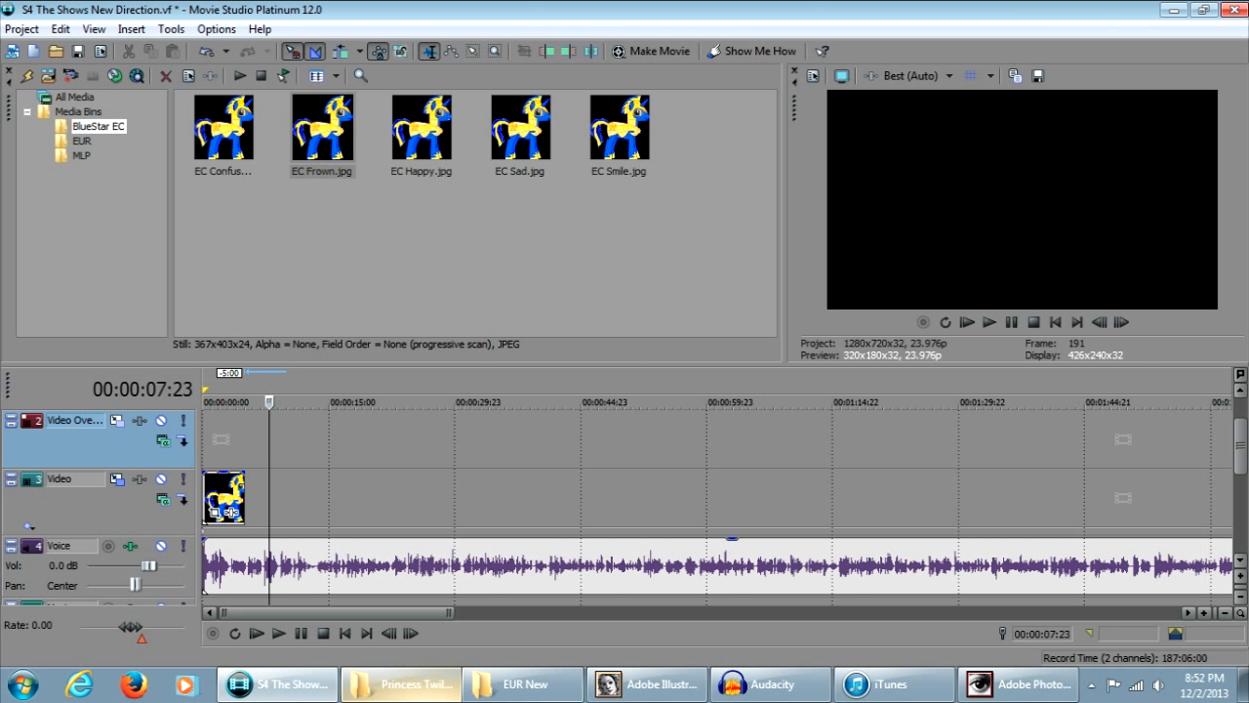
pyautogui.click(224, 493)
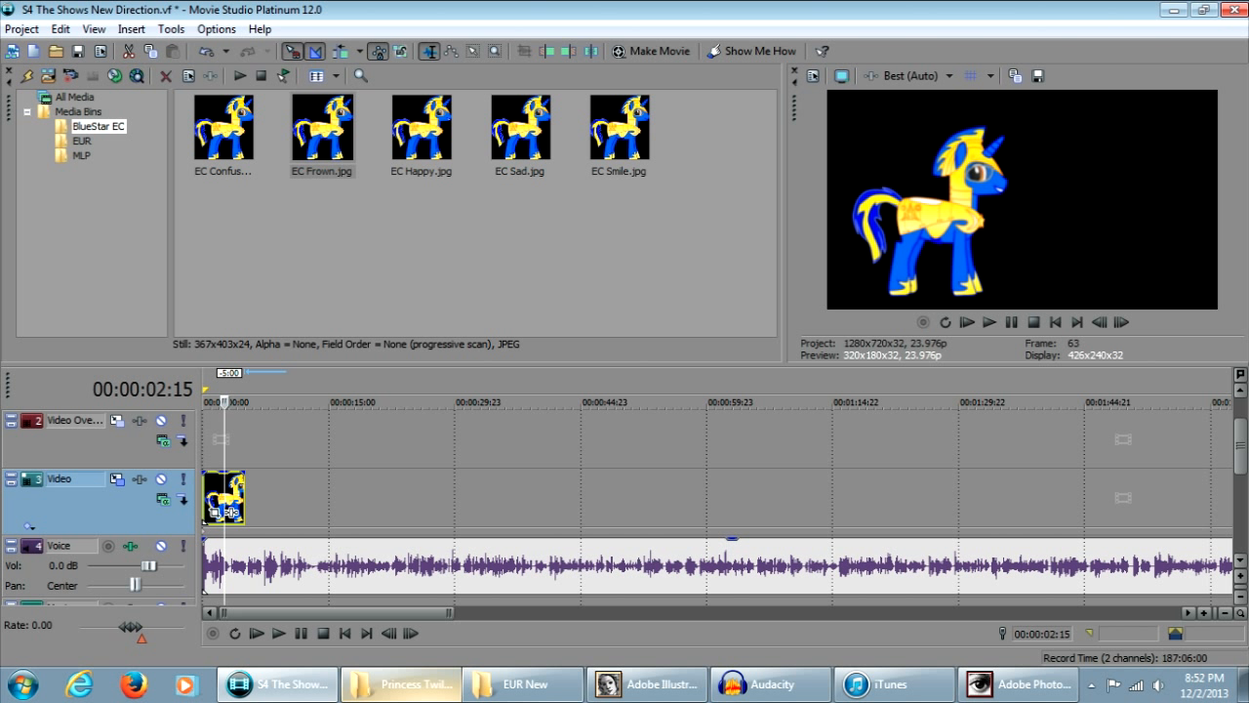
# Step: Place EC Sad.jpg on the Video track directly after the EC Happy clip and compare the two clips in the preview
pyautogui.moveTo(520, 127); pyautogui.dragTo(232, 511)
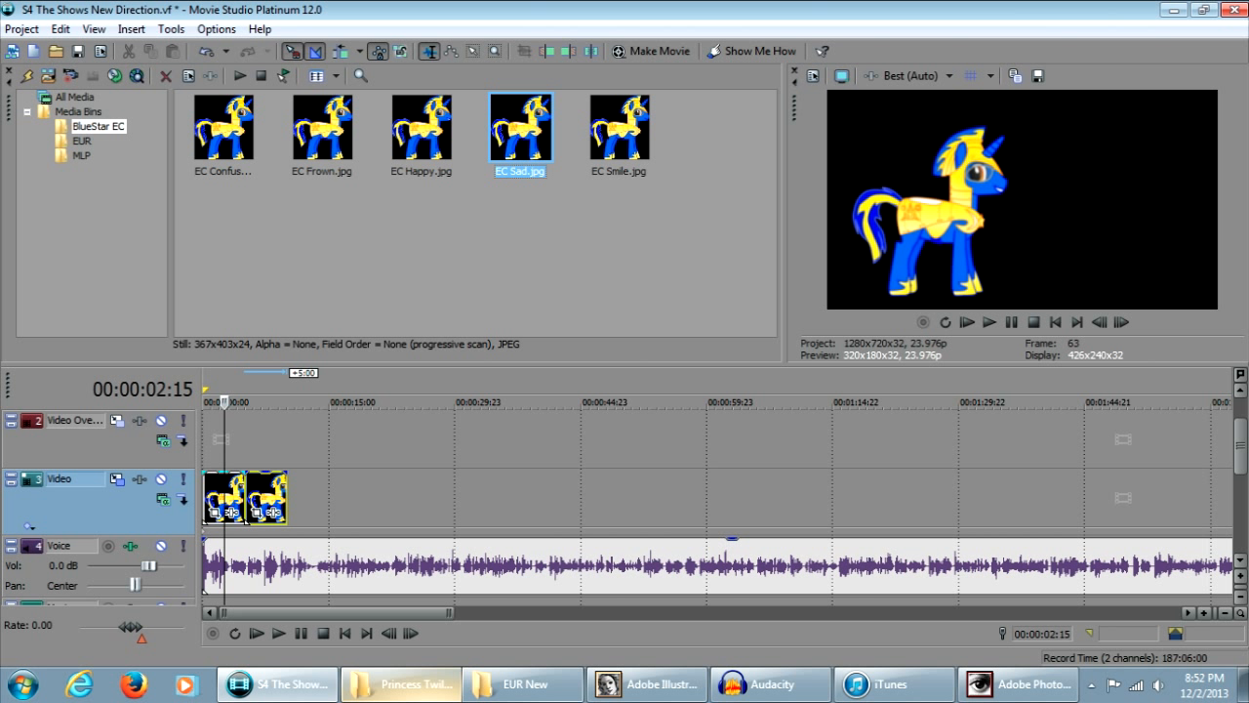
pyautogui.click(231, 493)
pyautogui.click(260, 493)
pyautogui.click(232, 492)
pyautogui.click(232, 488)
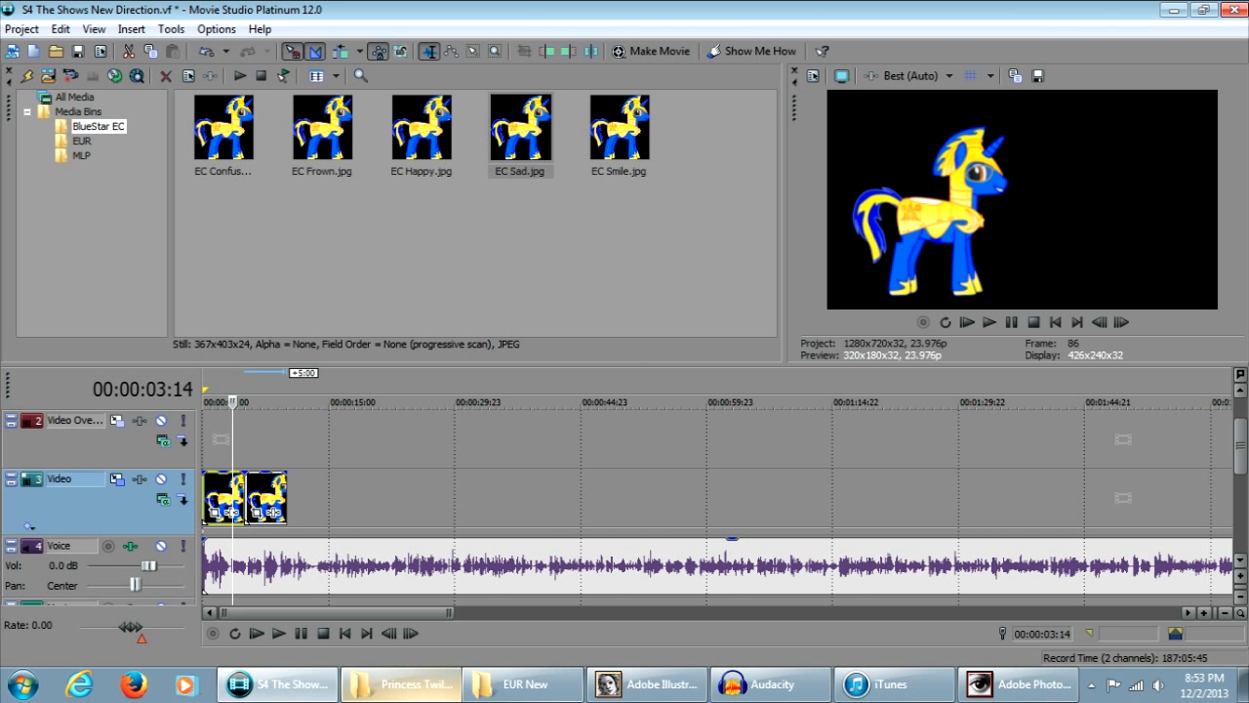
# Step: Place Falling!.jpg from the MLP bin on the Video Overlay track above the EC Sad clip and preview a frame of it
pyautogui.click(81, 155)
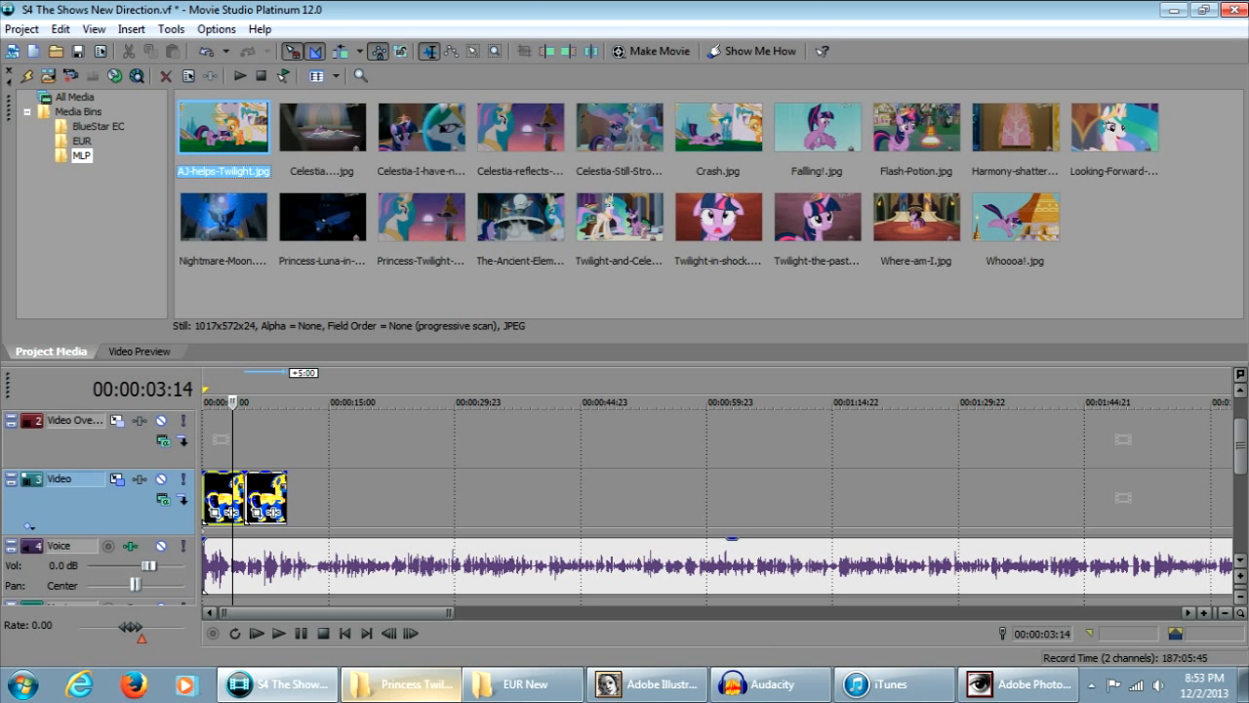
pyautogui.hotkey('alt', '4')
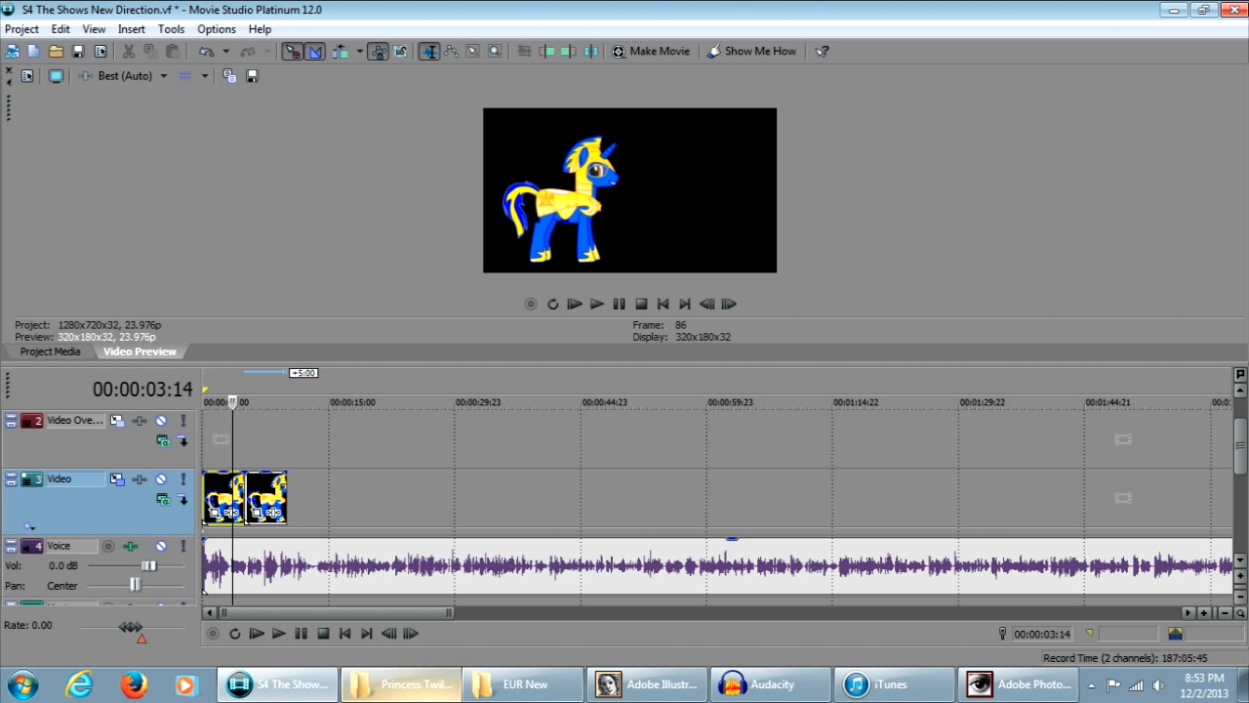
pyautogui.hotkey('alt', '1')
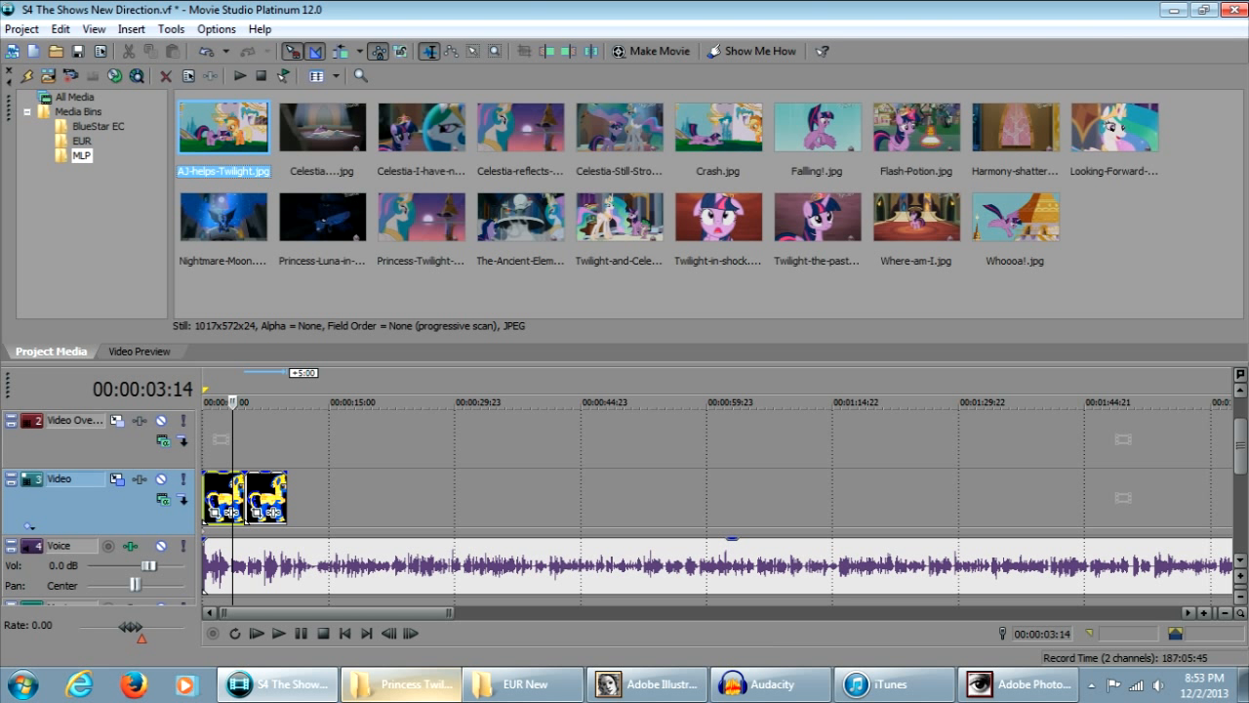
pyautogui.moveTo(818, 127); pyautogui.dragTo(263, 439)
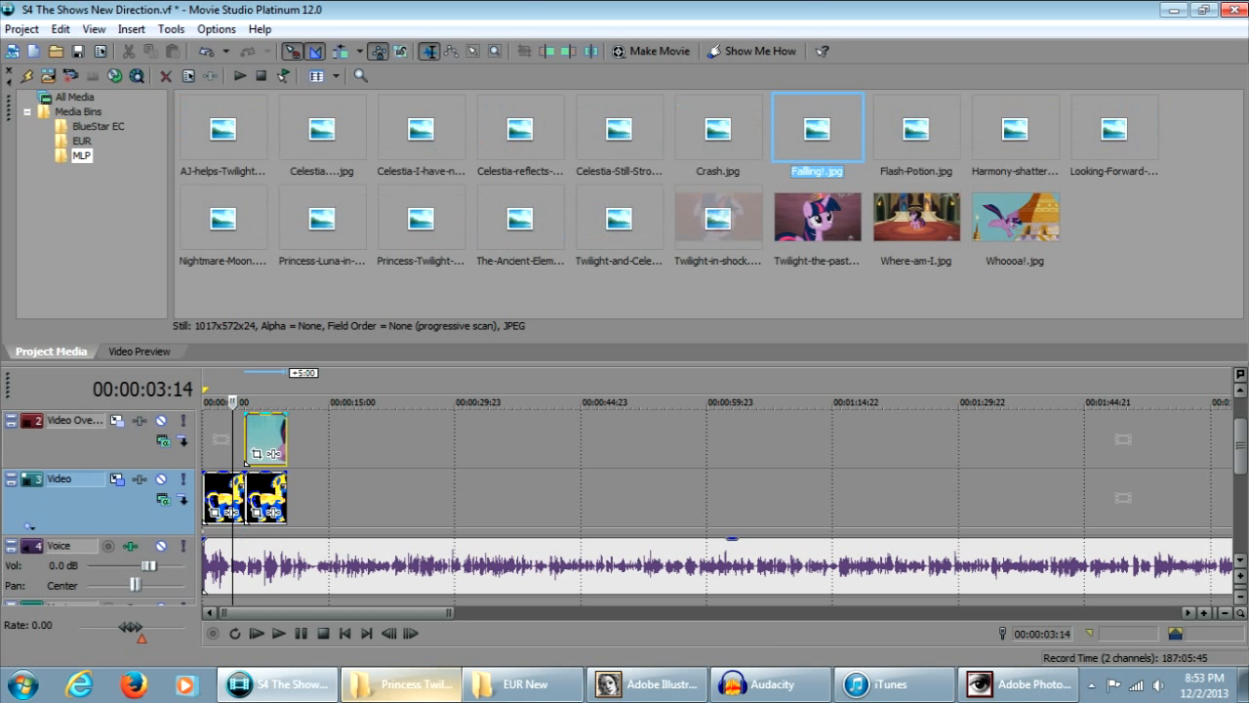
pyautogui.click(245, 439)
pyautogui.click(139, 351)
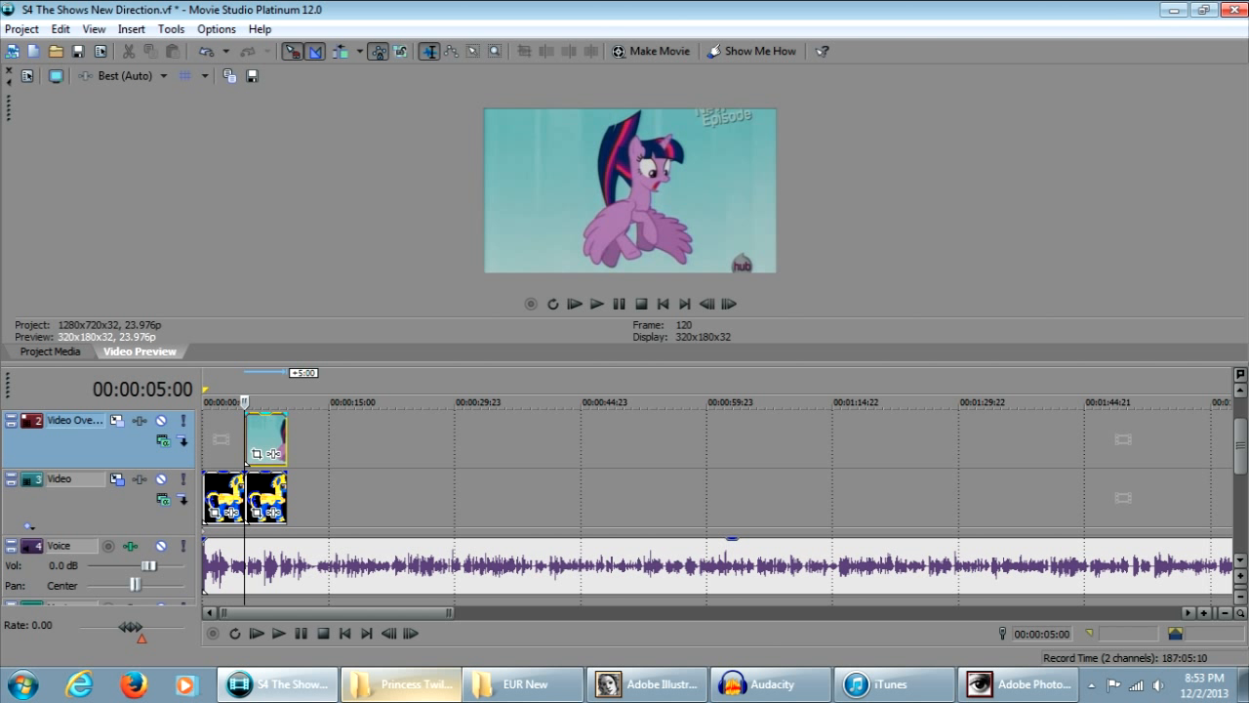
pyautogui.click(258, 439)
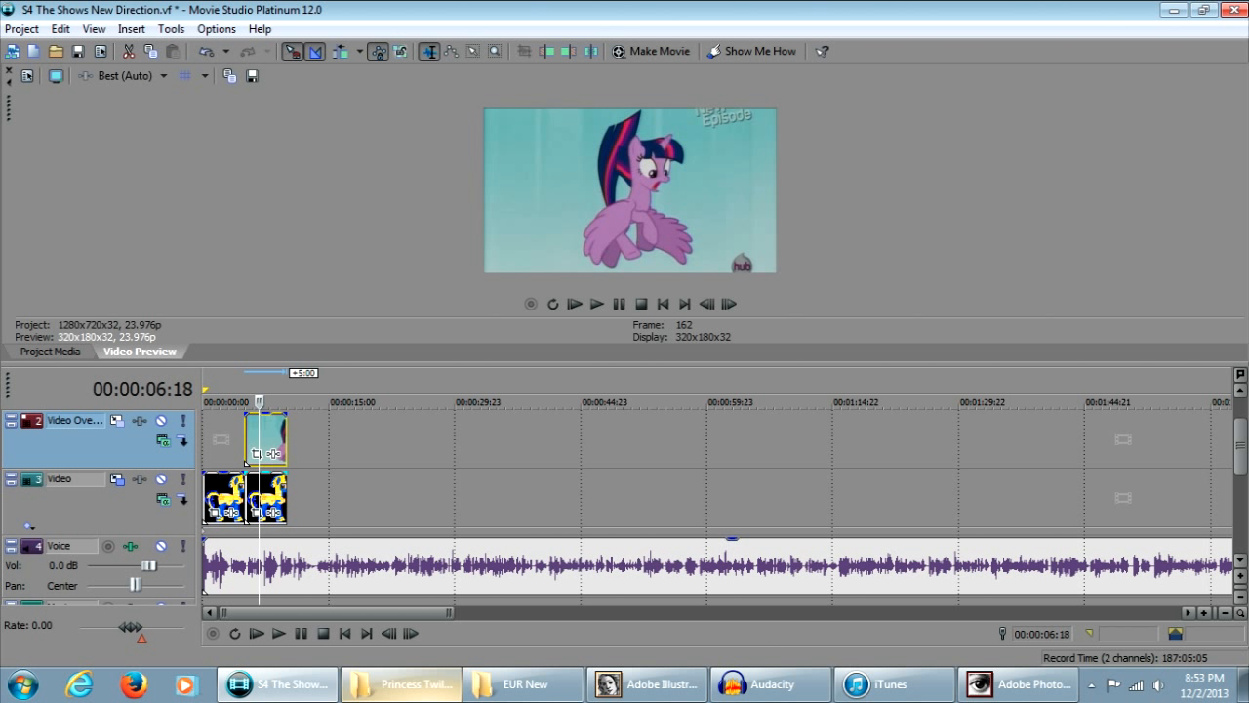
pyautogui.hotkey('ctrl', 's')
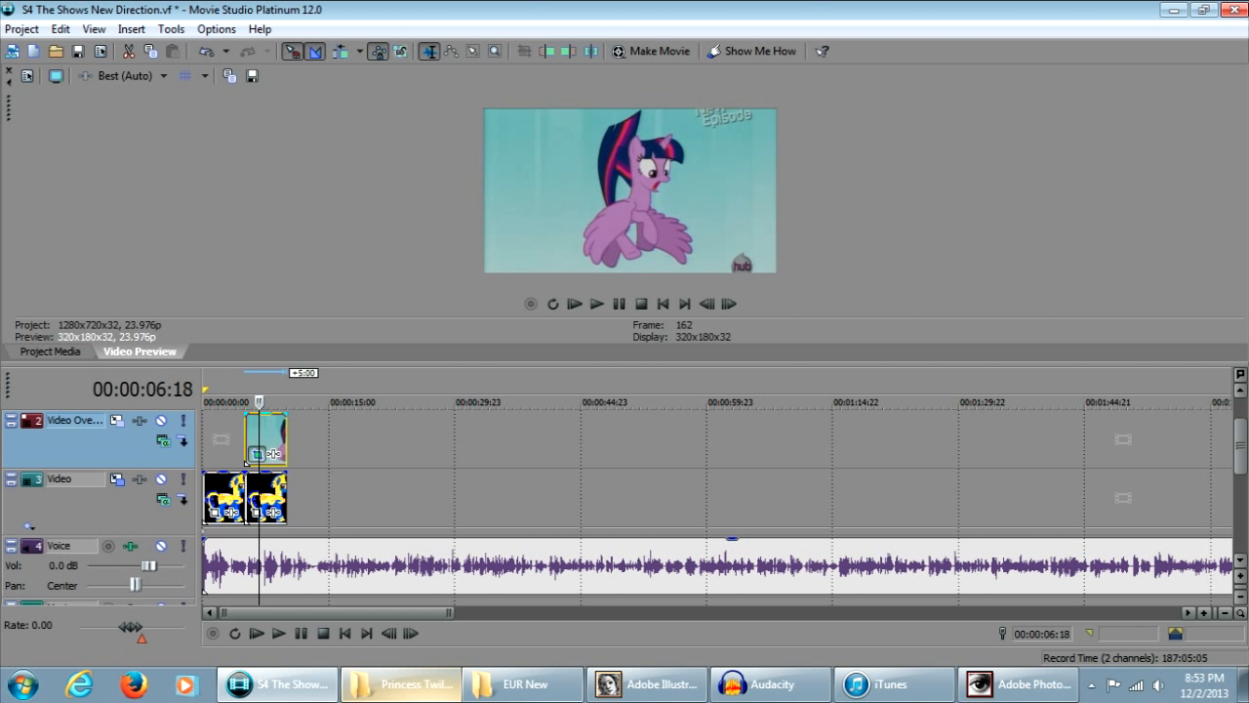
# Step: Try resizing the Falling! clip's pan/crop frame to about 1,634 by 920, centred at about 237, 428
pyautogui.click(257, 454)
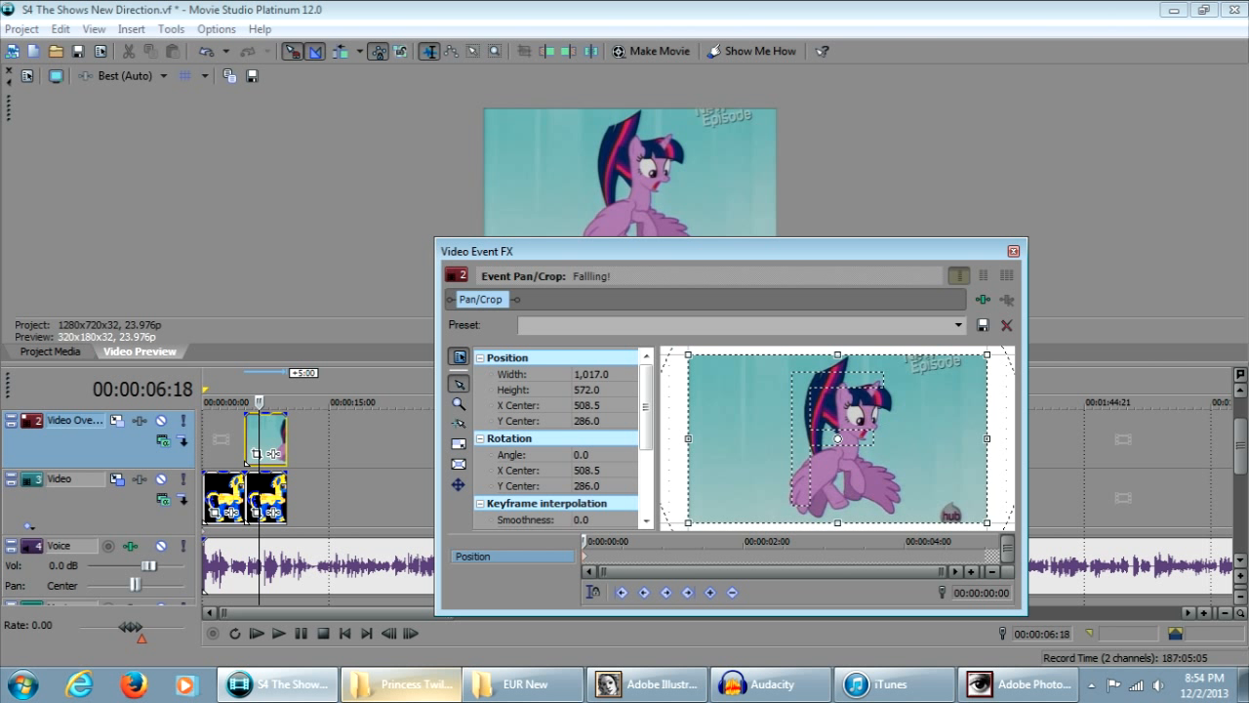
pyautogui.moveTo(987, 354); pyautogui.dragTo(855, 429)
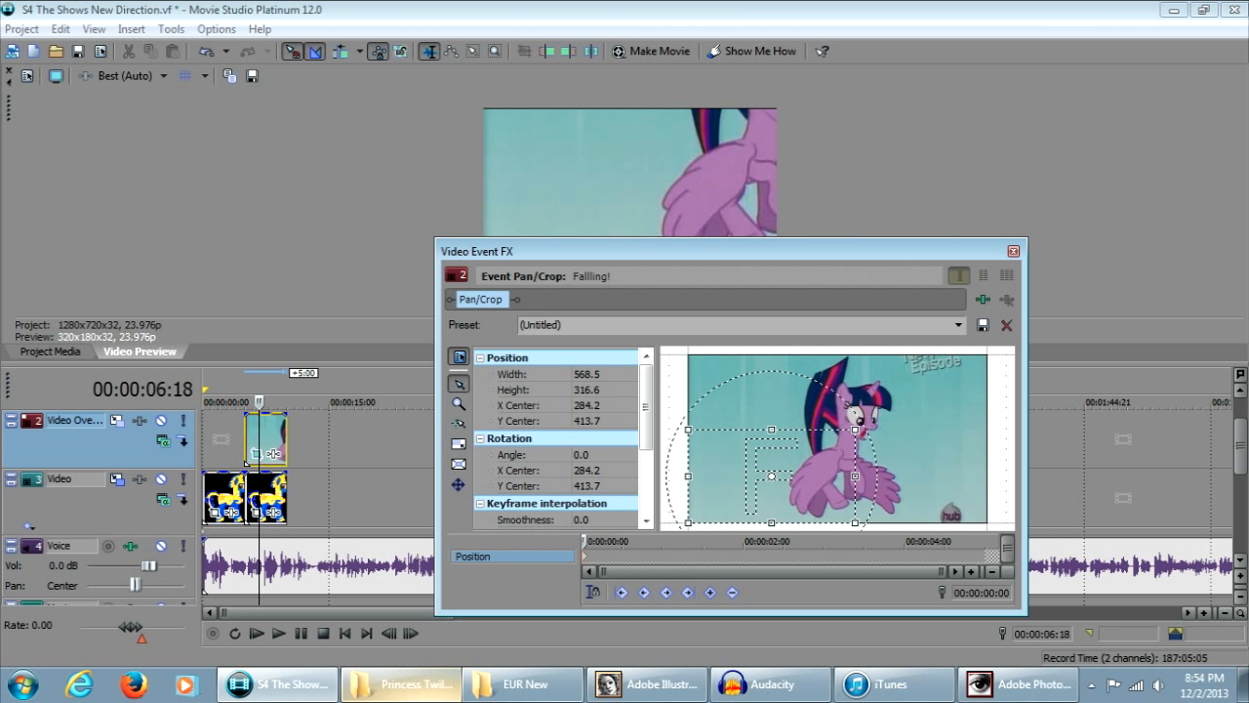
pyautogui.moveTo(771, 477); pyautogui.dragTo(828, 440)
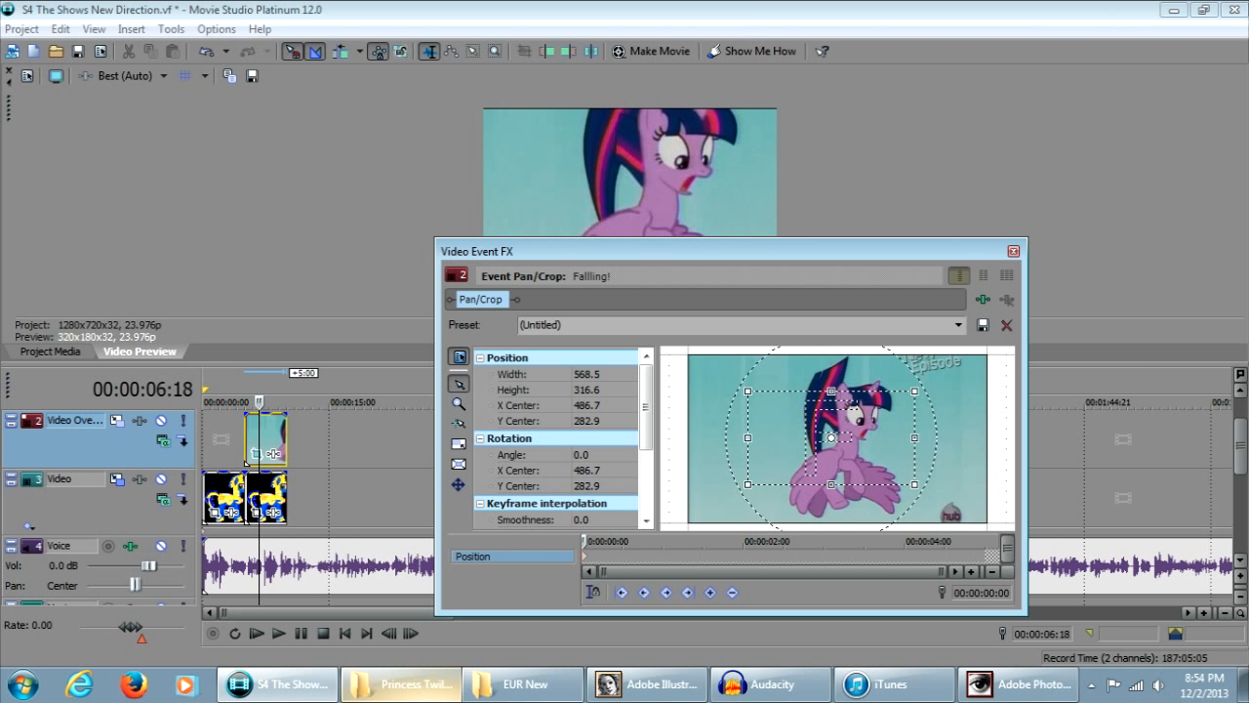
pyautogui.scroll(-6, 831, 438)
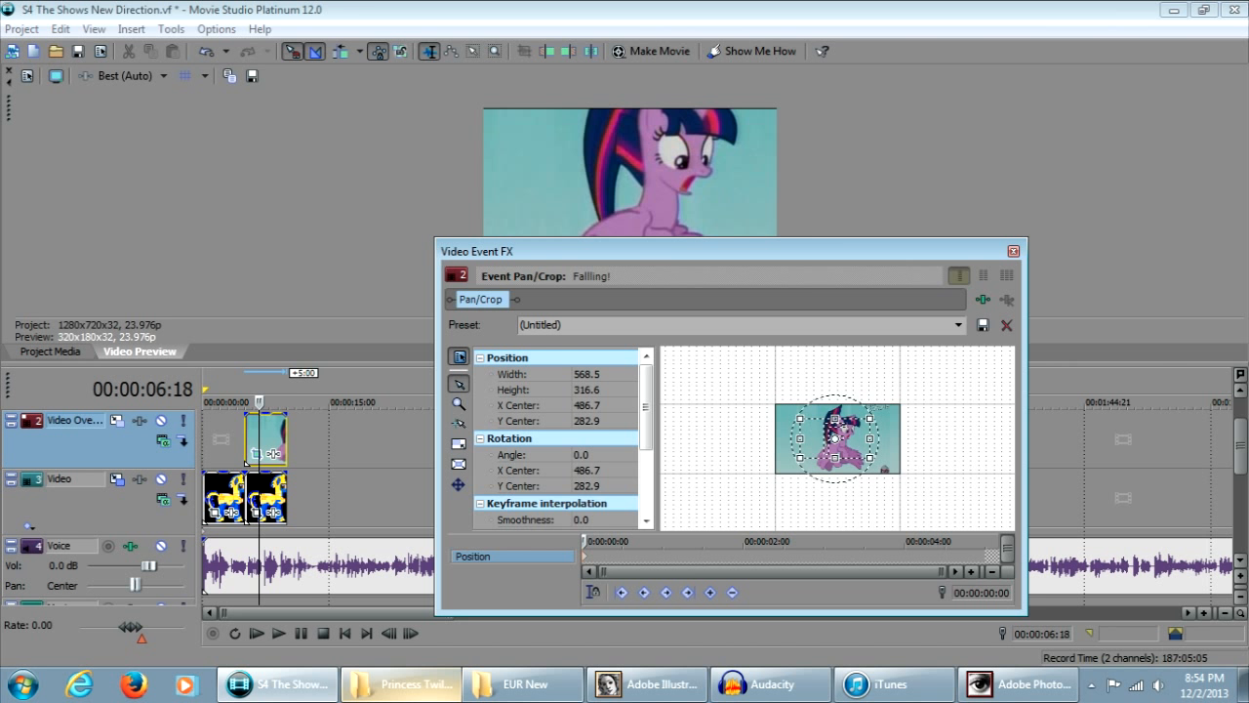
pyautogui.moveTo(870, 418); pyautogui.dragTo(989, 356)
pyautogui.moveTo(894, 407); pyautogui.dragTo(805, 456)
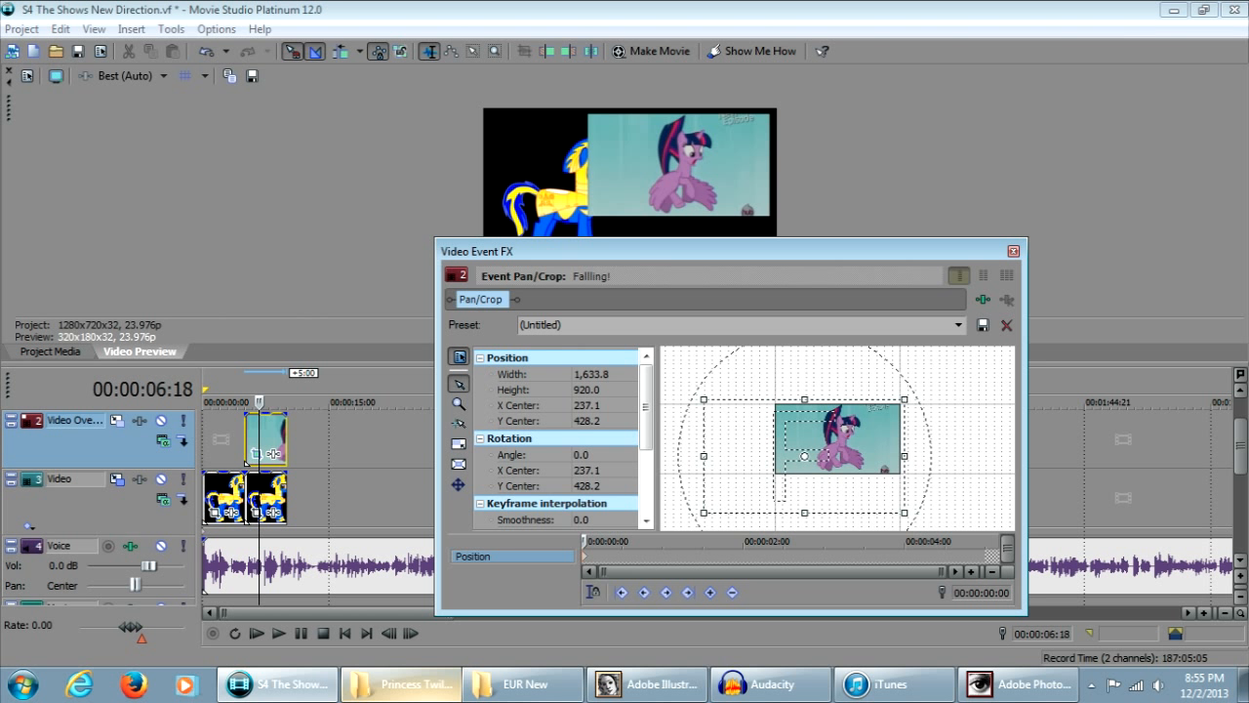
# Step: Apply the Right Bar pan/crop preset to the Falling! clip and close its pan/crop settings
pyautogui.click(958, 324)
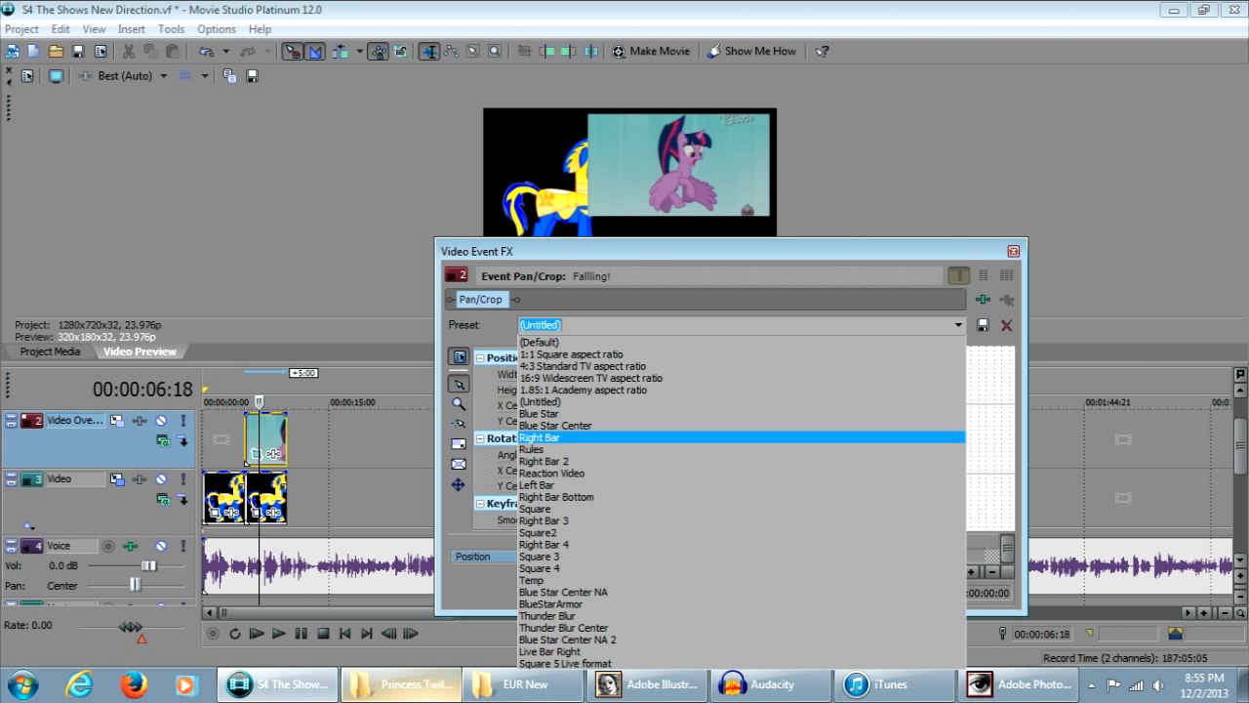
pyautogui.click(541, 437)
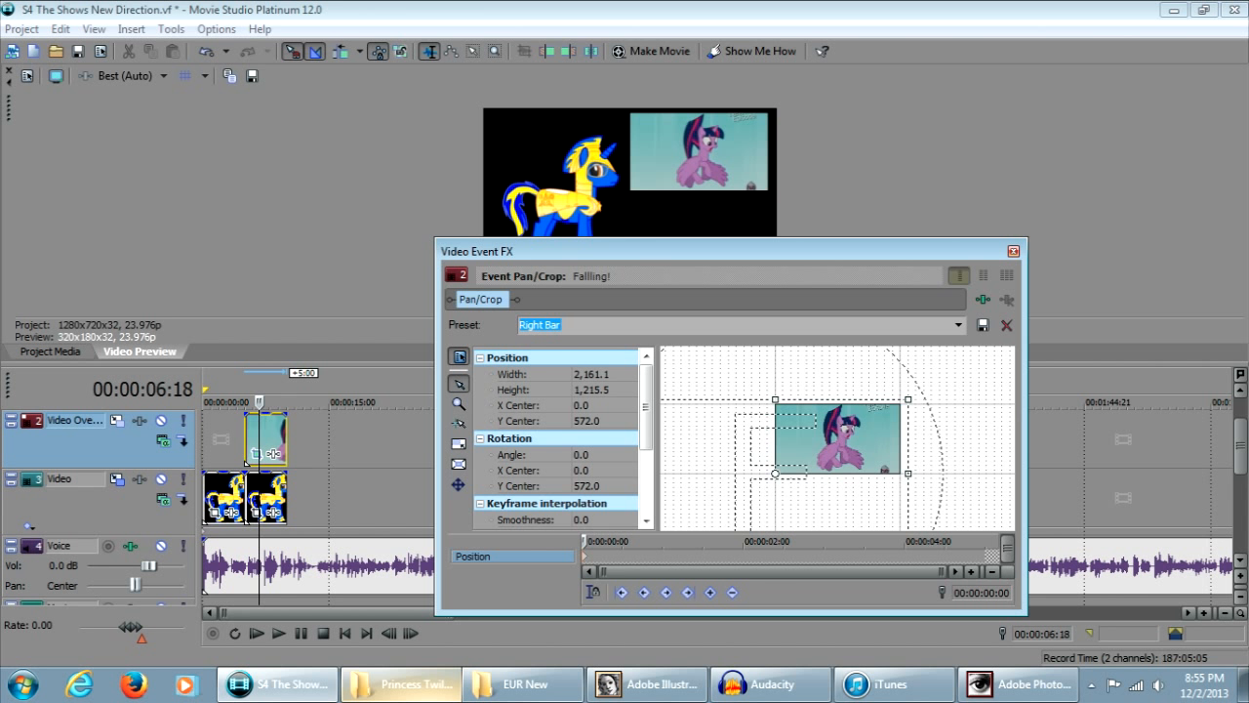
pyautogui.click(1014, 251)
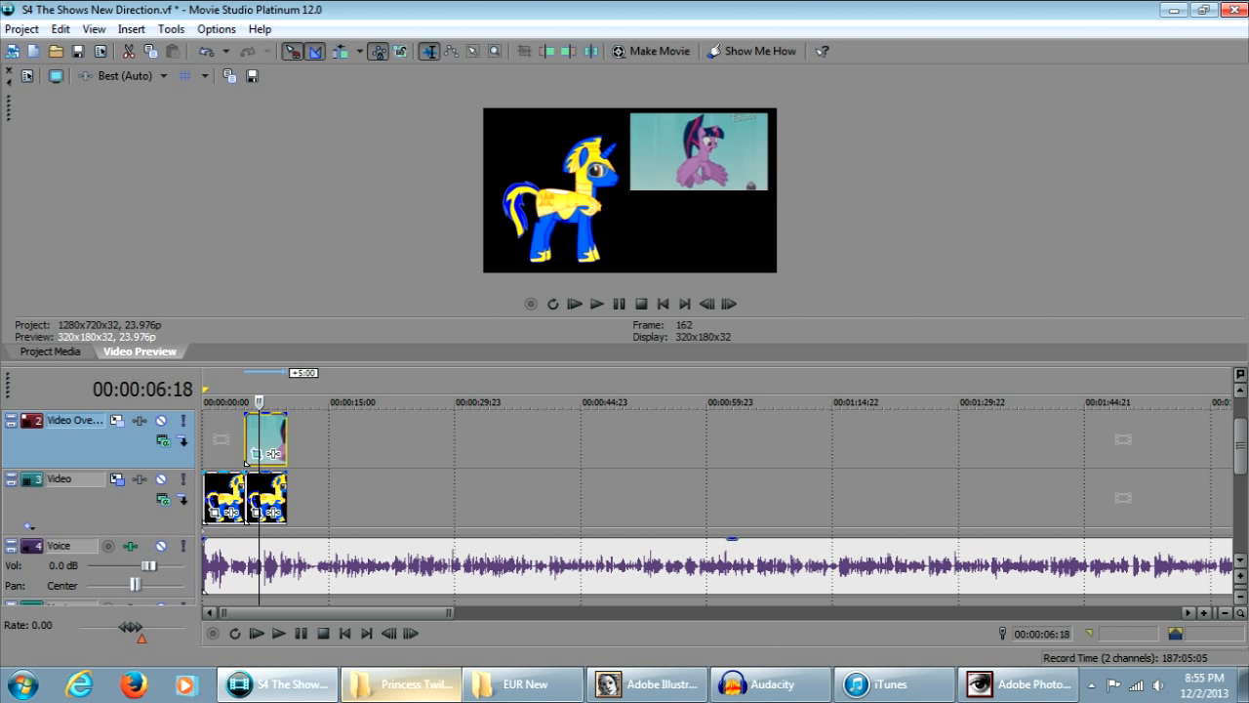
# Step: Apply the BlueStar track motion preset to the Video track and close the track motion settings
pyautogui.click(116, 478)
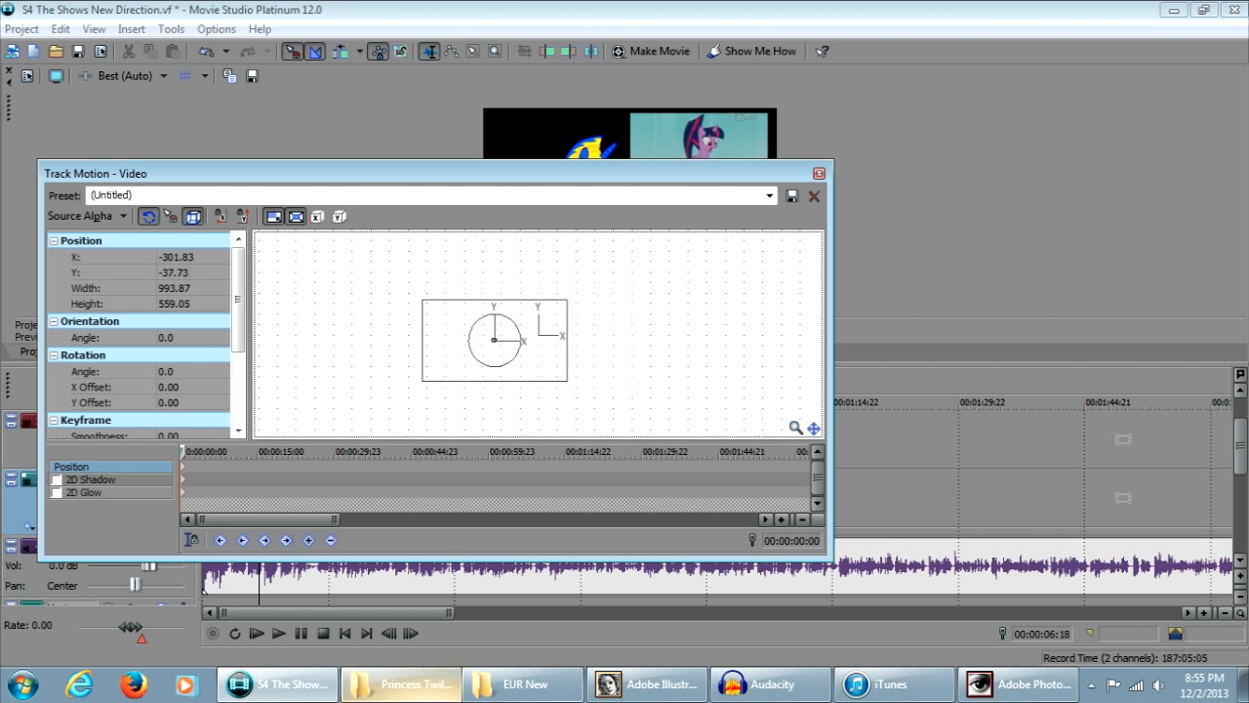
pyautogui.click(769, 195)
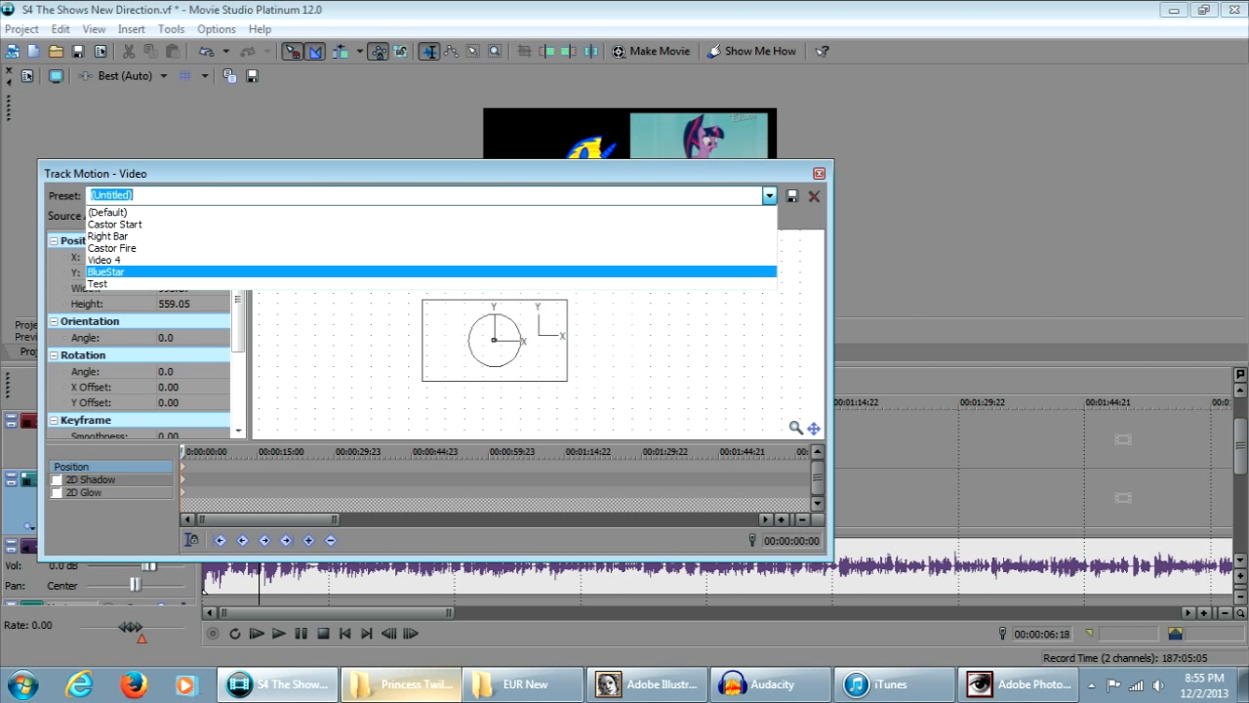
pyautogui.click(117, 271)
pyautogui.click(819, 172)
# Step: Compare preview frames of the EC Happy clip, the EC Sad clip and the Falling! overlay
pyautogui.click(266, 498)
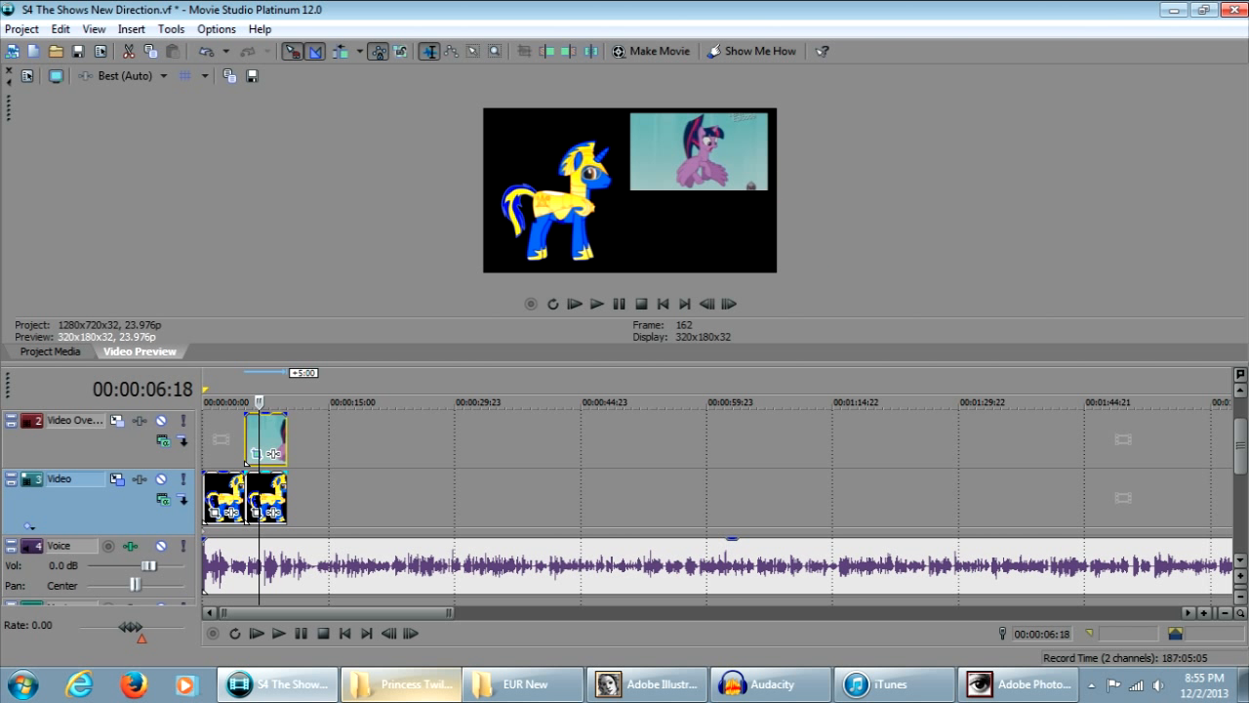
pyautogui.click(225, 498)
pyautogui.click(264, 498)
pyautogui.click(224, 498)
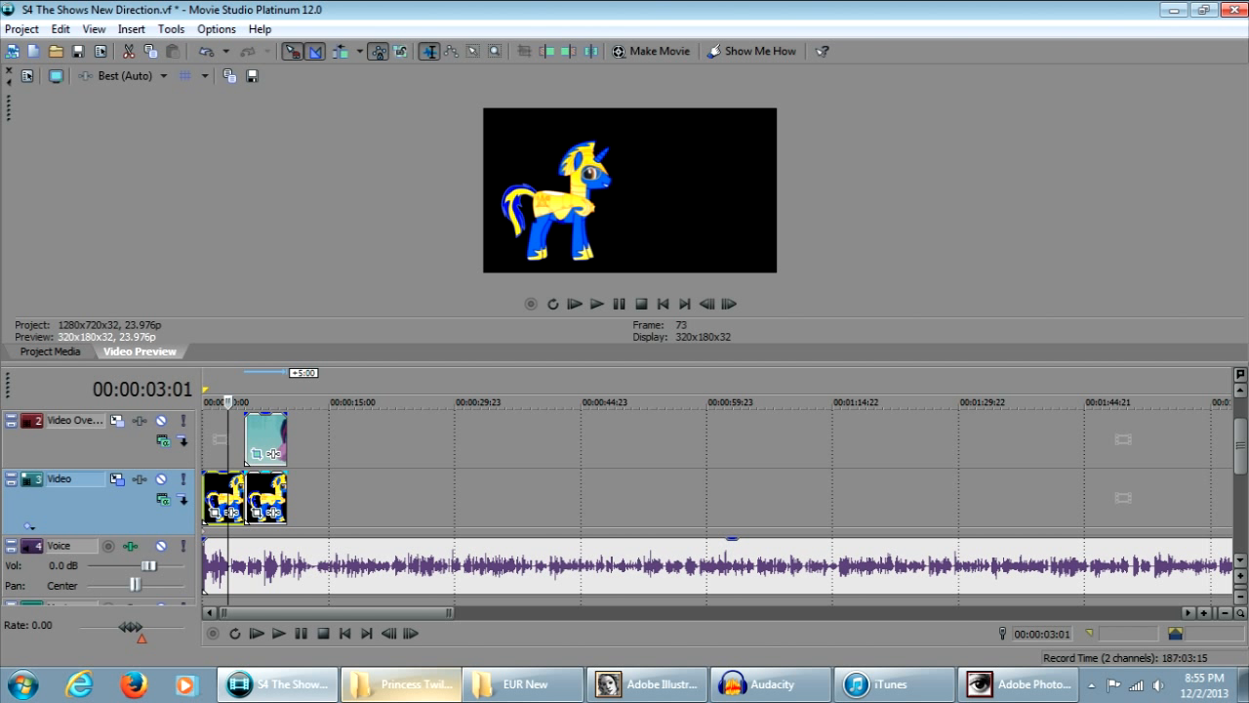
pyautogui.click(265, 498)
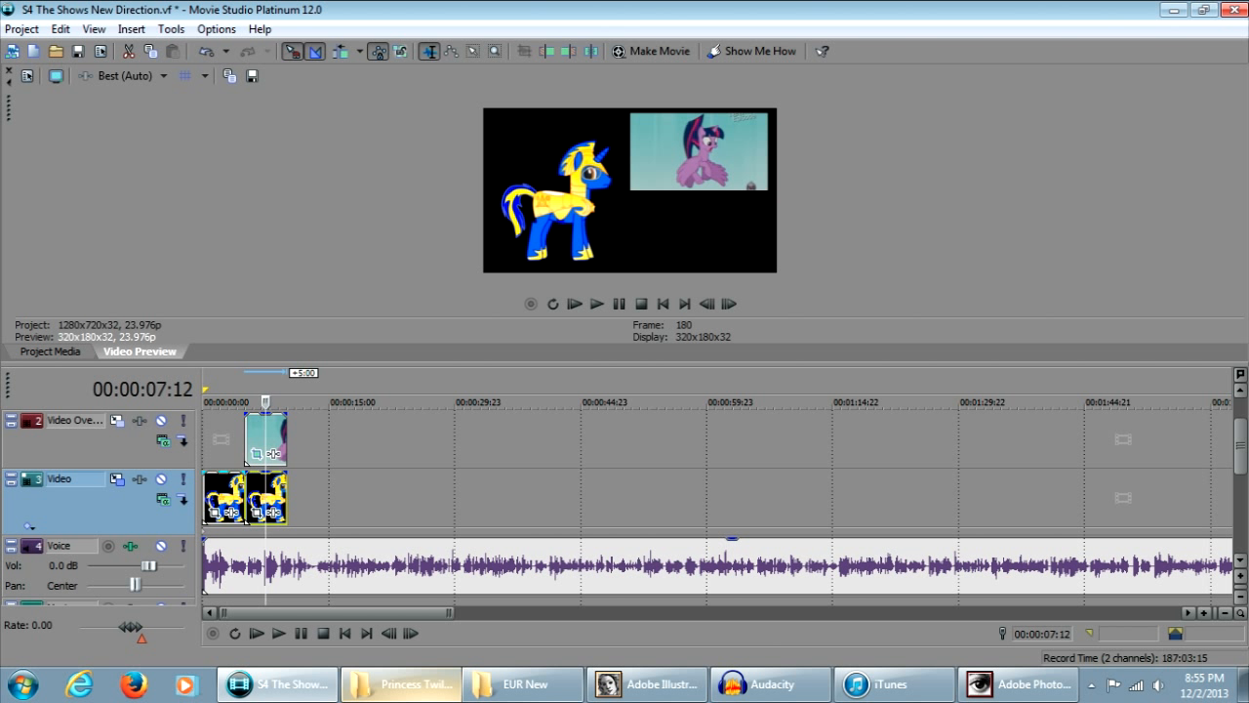
pyautogui.click(270, 444)
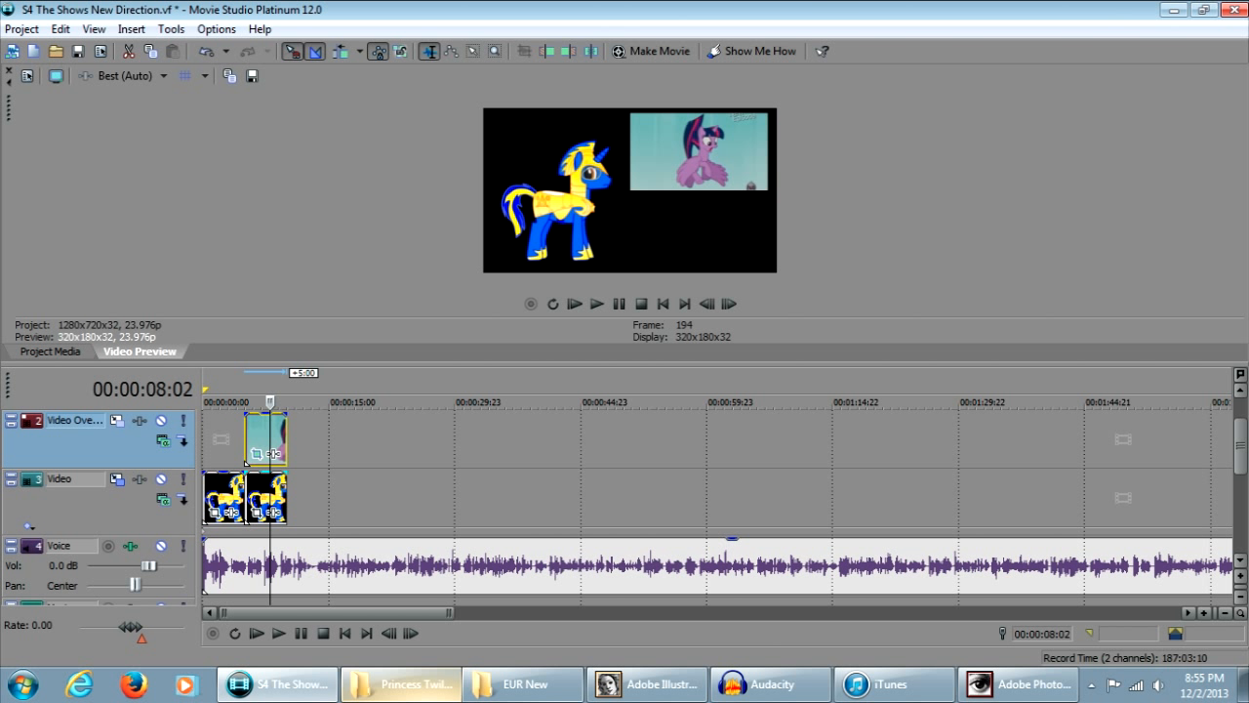
pyautogui.click(261, 492)
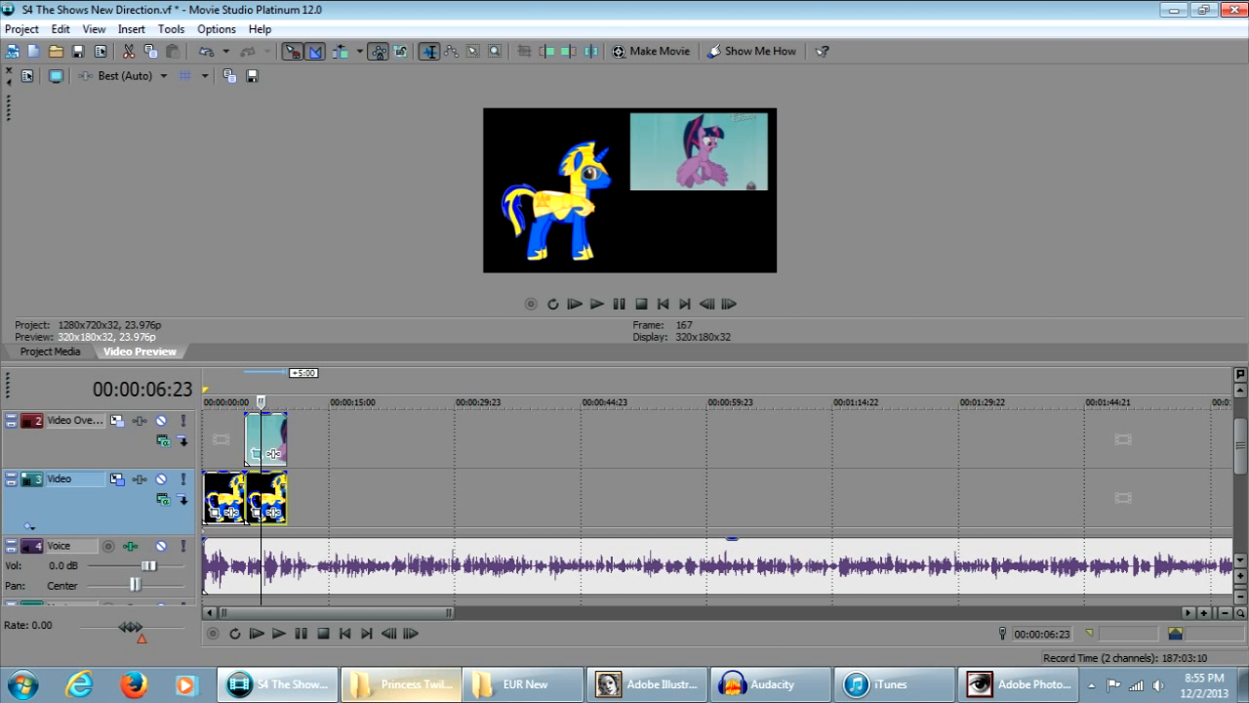
# Step: Play the project from the beginning to about 00:00:03:04 and trim the EC Happy clip to end there
pyautogui.click(204, 439)
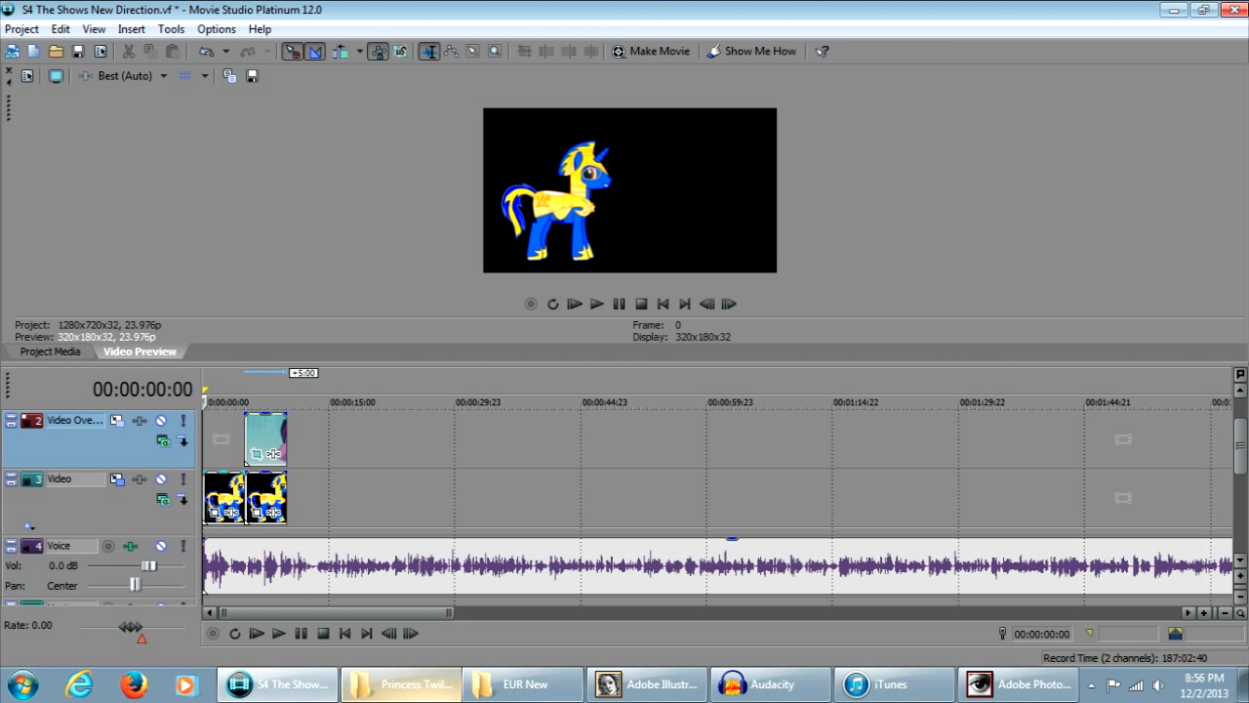
pyautogui.scroll(1, 216, 552)
pyautogui.scroll(1, 242, 566)
pyautogui.click(241, 566)
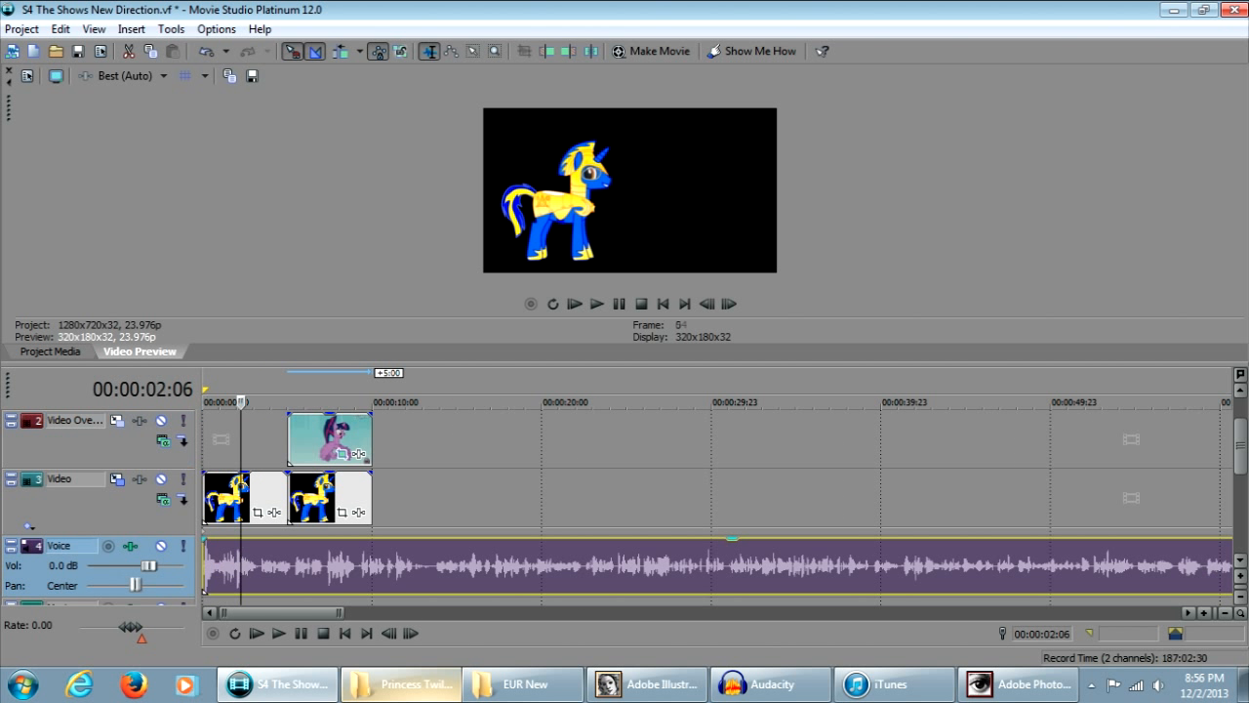
pyautogui.click(241, 496)
pyautogui.hotkey('ctrl', 'Home')
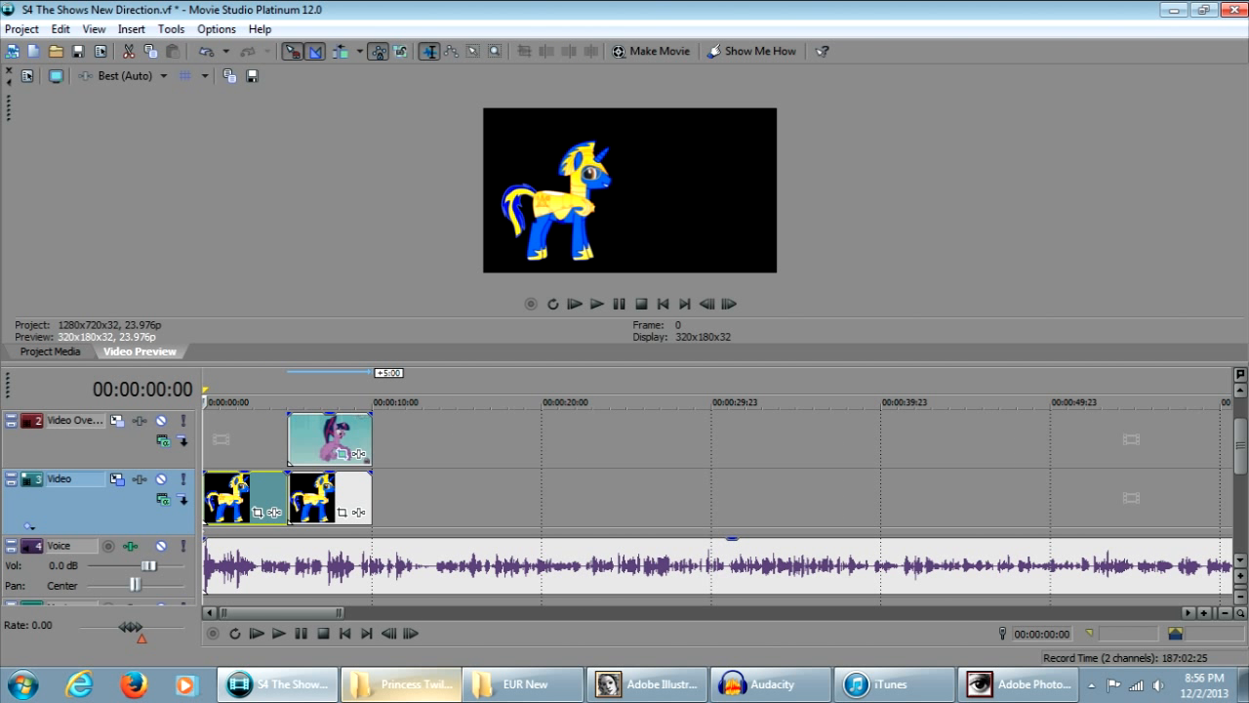
pyautogui.click(596, 304)
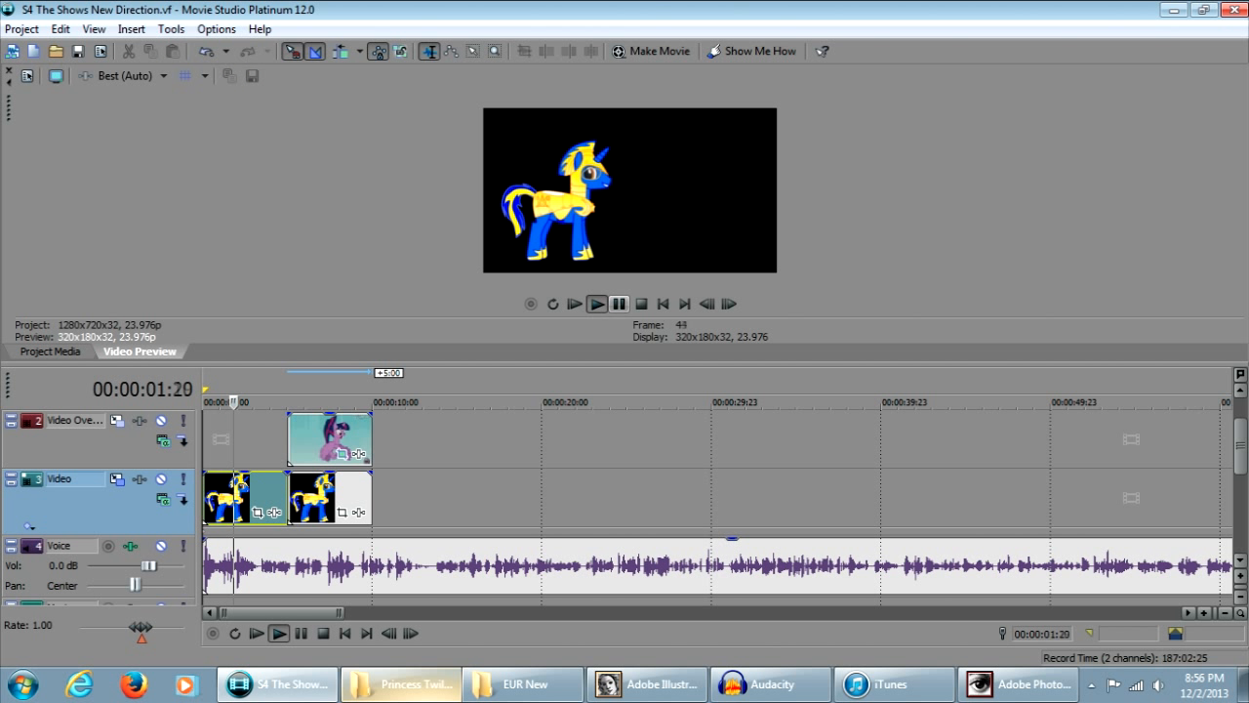
pyautogui.click(618, 303)
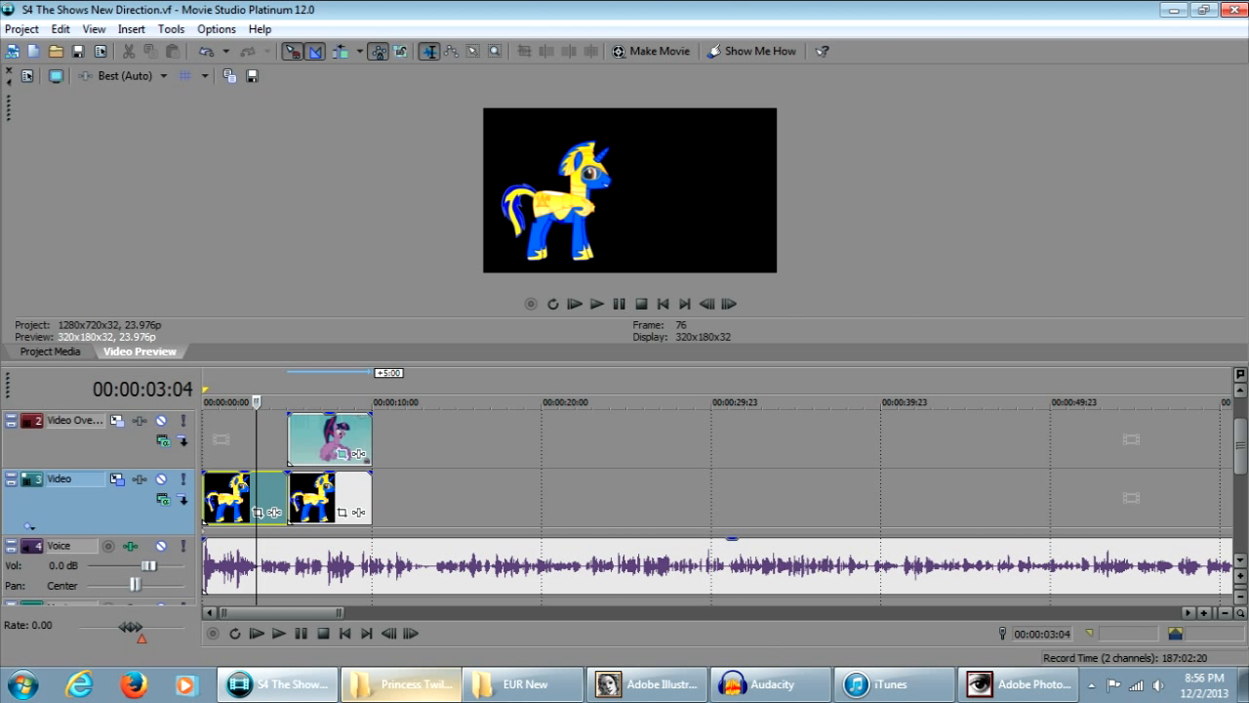
pyautogui.moveTo(288, 498)
pyautogui.mouseDown()
pyautogui.moveTo(257, 498)
pyautogui.moveTo(278, 497)
pyautogui.mouseUp()
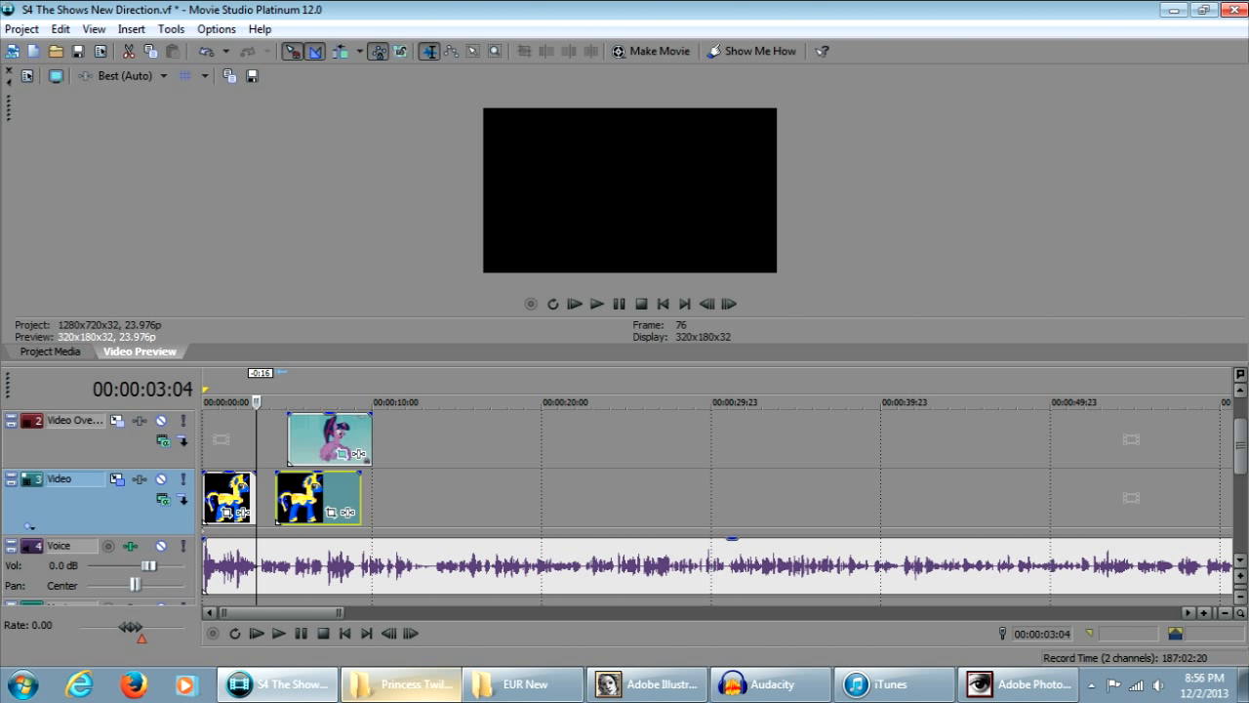
# Step: Move the EC Sad clip to start at about 14 seconds and place EC Smile.jpg from the BlueStar EC bin directly after the EC Happy clip
pyautogui.hotkey('alt', '5')
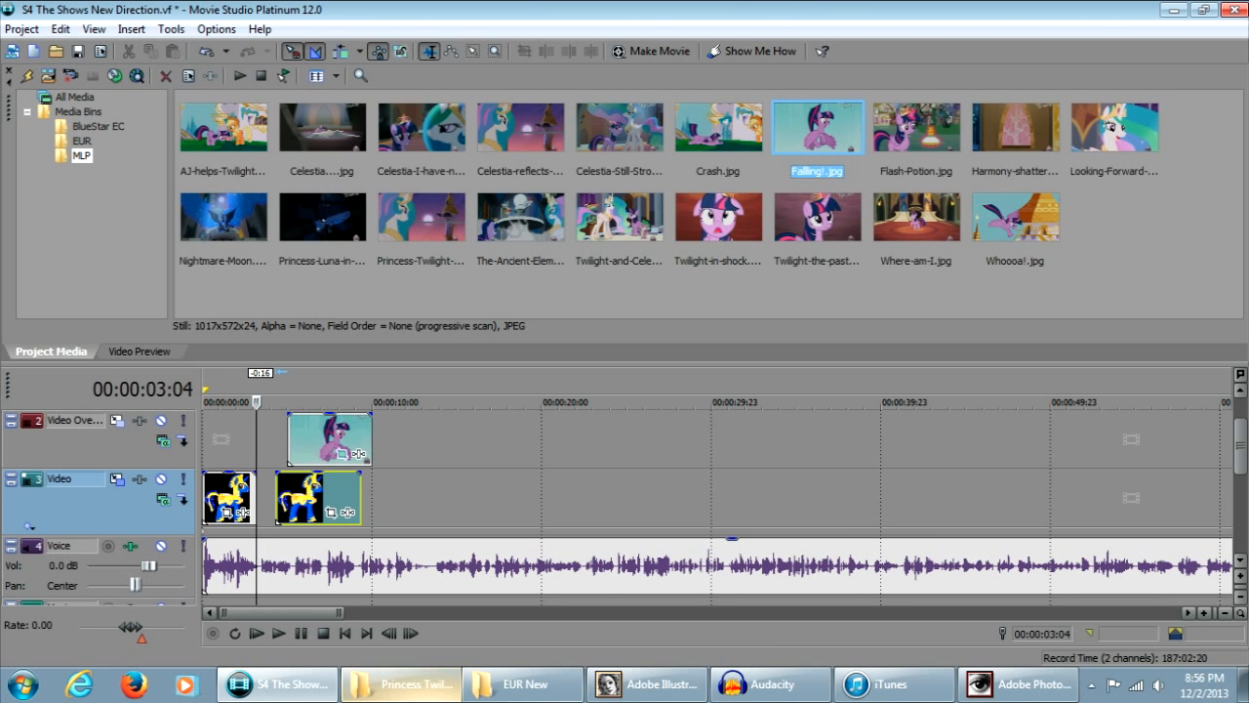
pyautogui.click(81, 140)
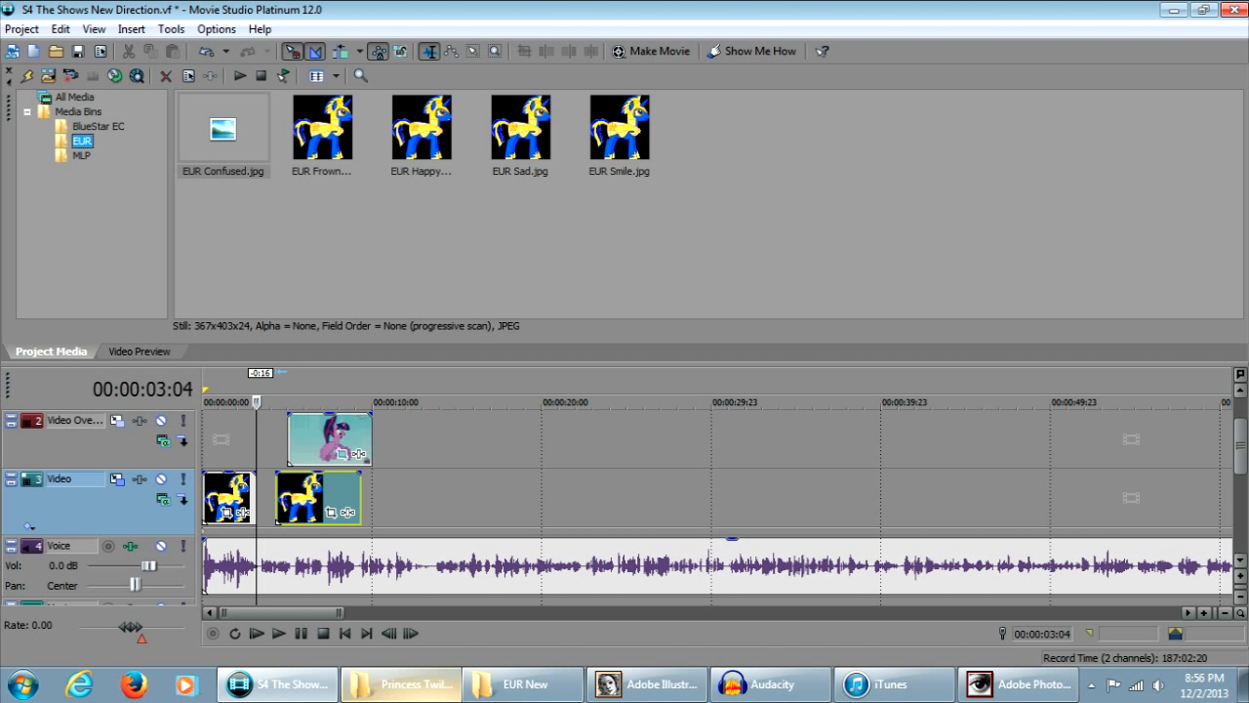
pyautogui.click(98, 126)
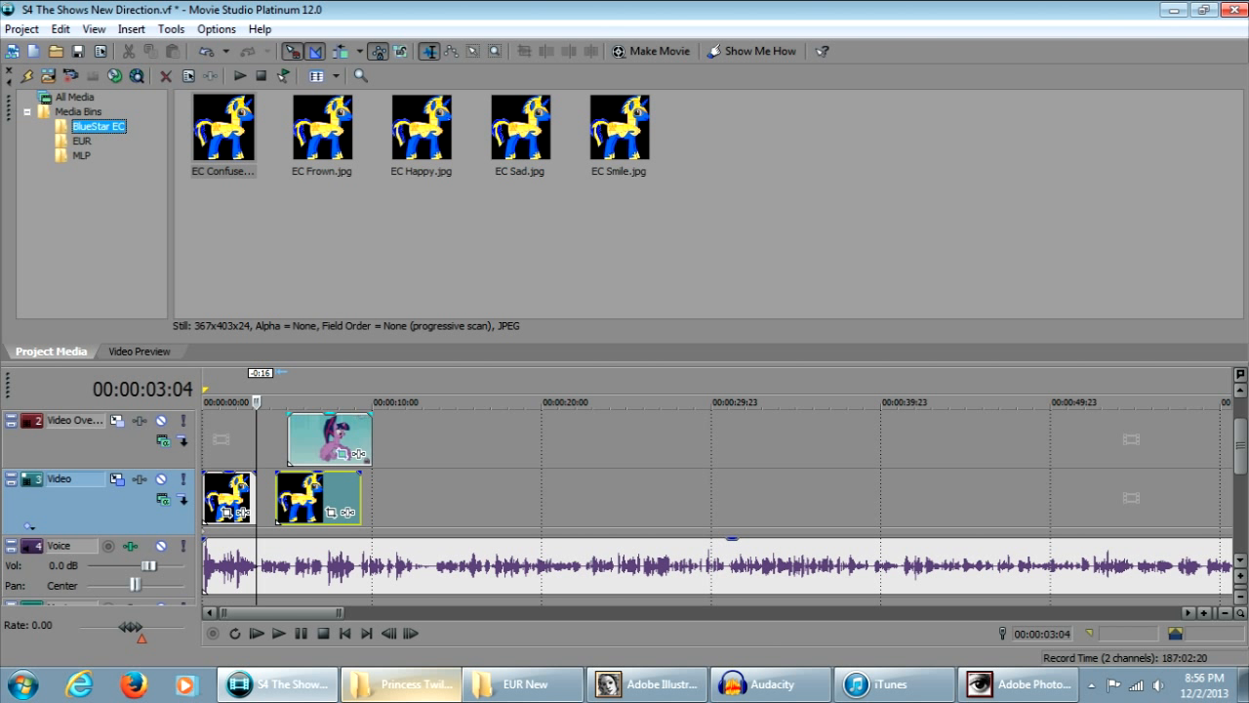
pyautogui.moveTo(317, 498); pyautogui.dragTo(477, 498)
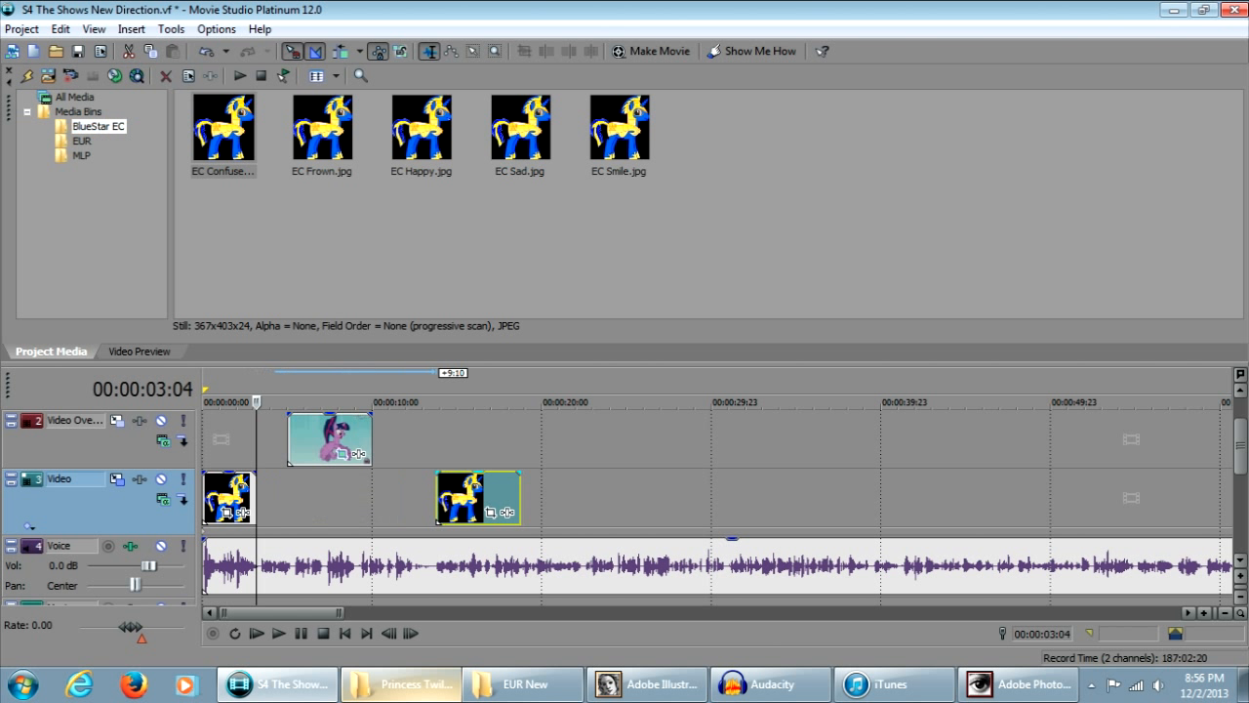
pyautogui.moveTo(287, 498); pyautogui.dragTo(256, 497)
pyautogui.click(240, 498)
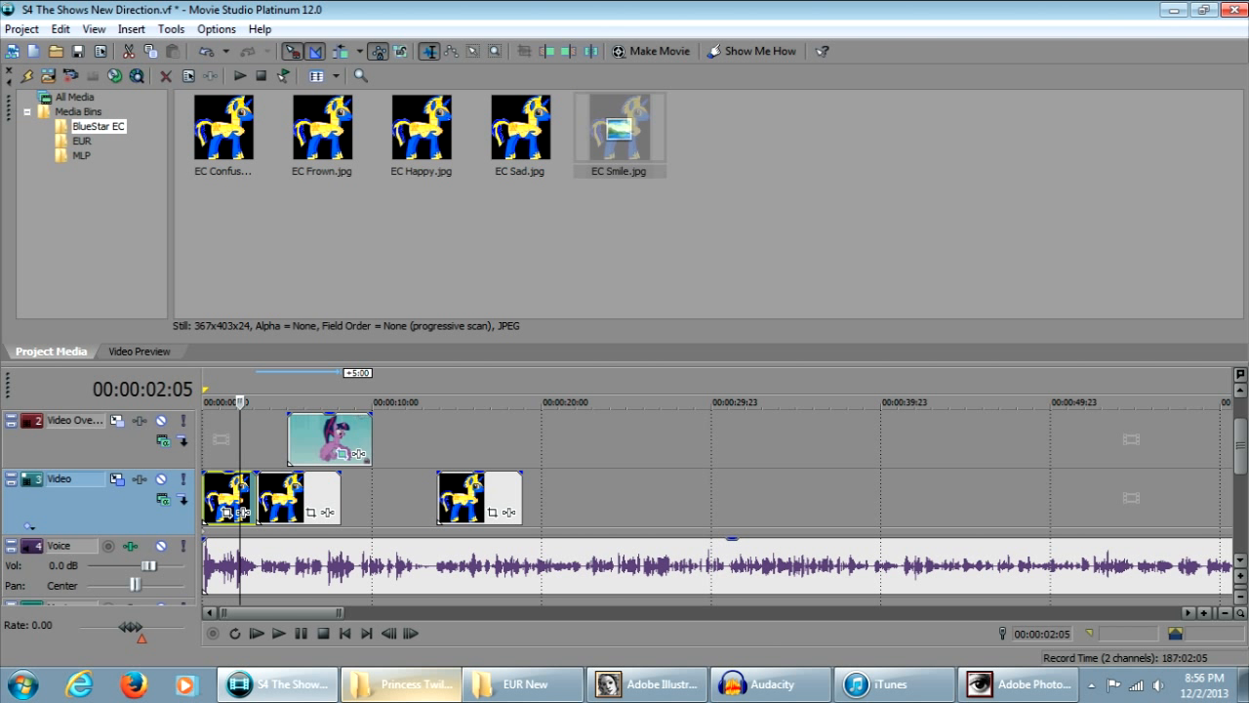
# Step: Play the project from 00:00:02:05 to about 00:00:05:10 in the preview and raise the Voice track's volume to 1.0 dB
pyautogui.hotkey('alt', '4')
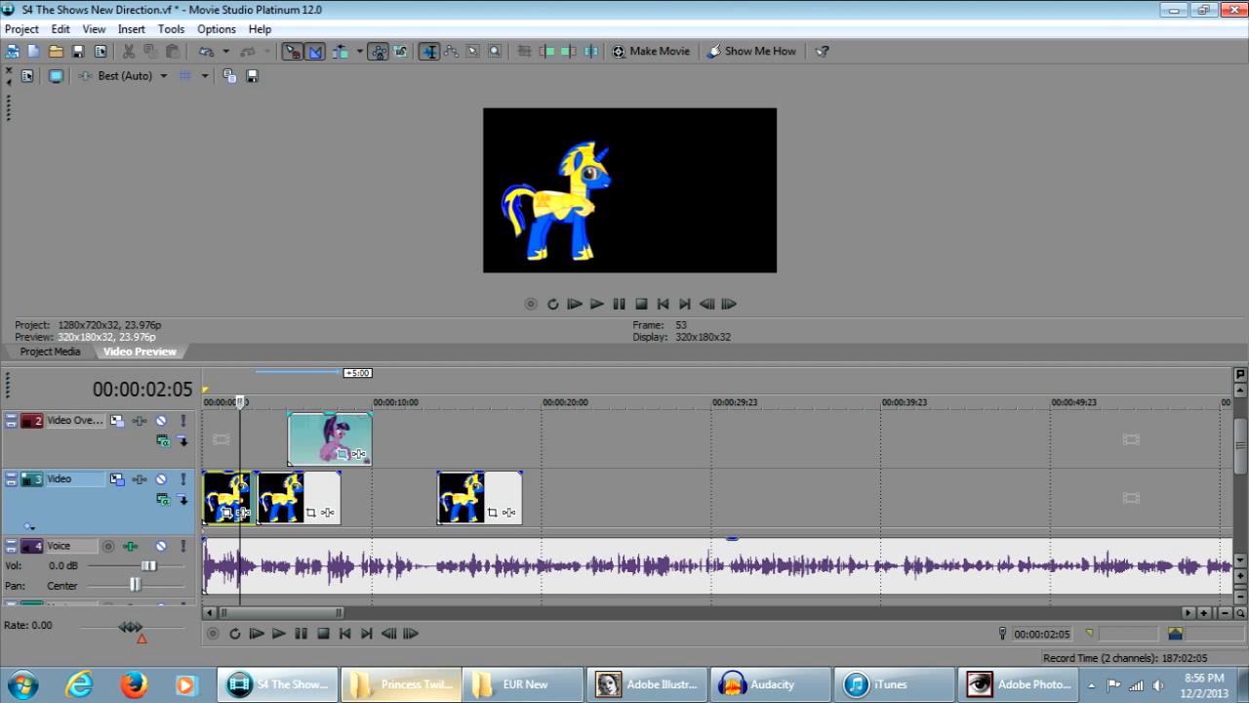
pyautogui.press('space')
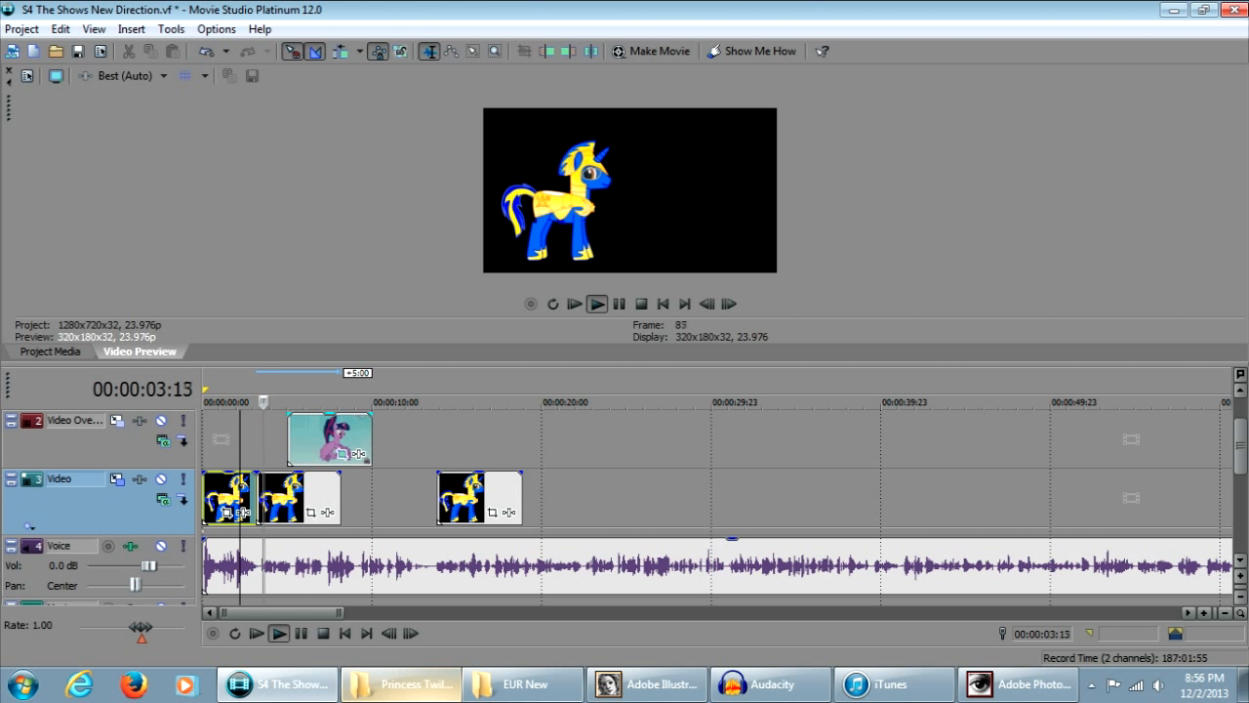
pyautogui.press('Return')
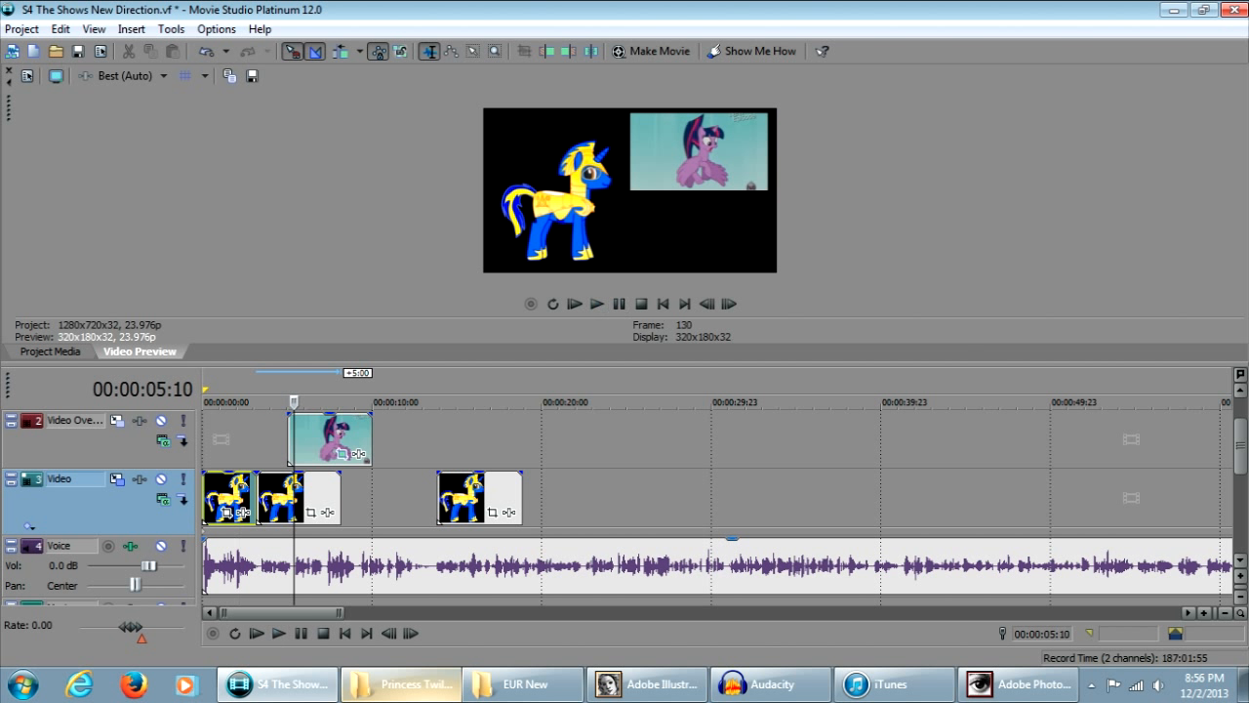
pyautogui.scroll(3, 717, 497)
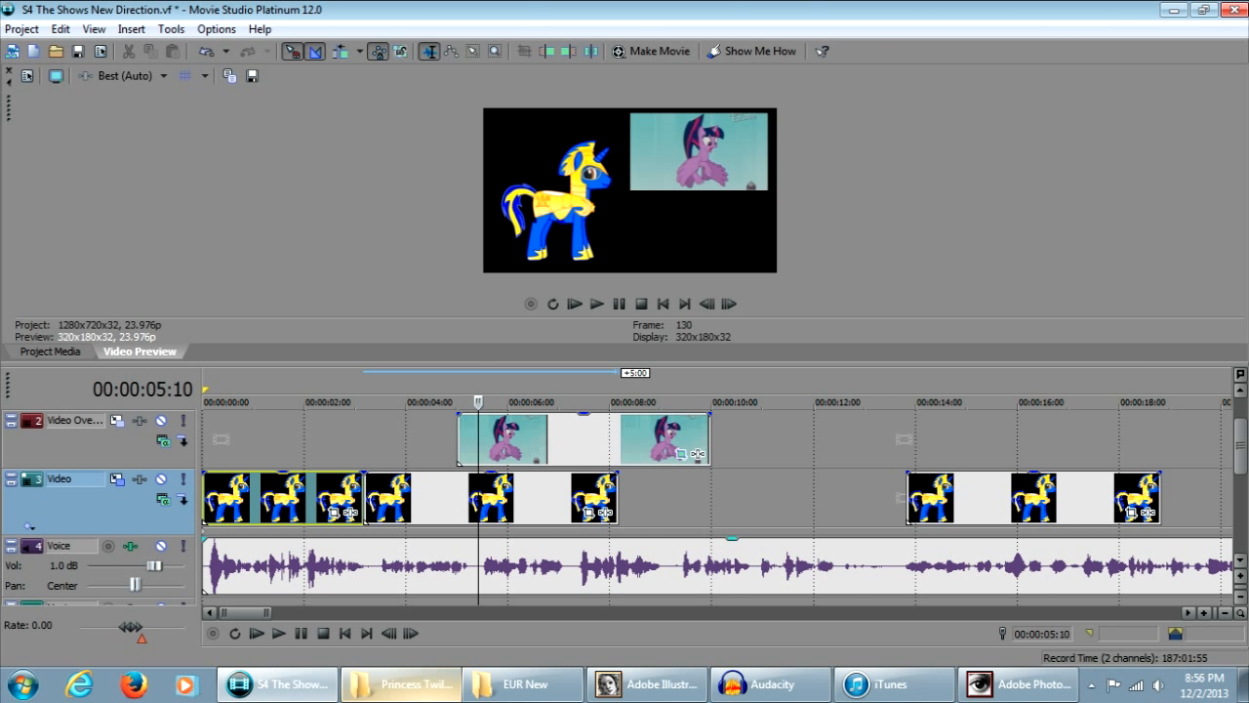
# Step: Move the cut between the EC Happy and EC Smile clips two frames earlier and play across it from 00:00:02:11 to check
pyautogui.click(364, 566)
pyautogui.scroll(2, 364, 567)
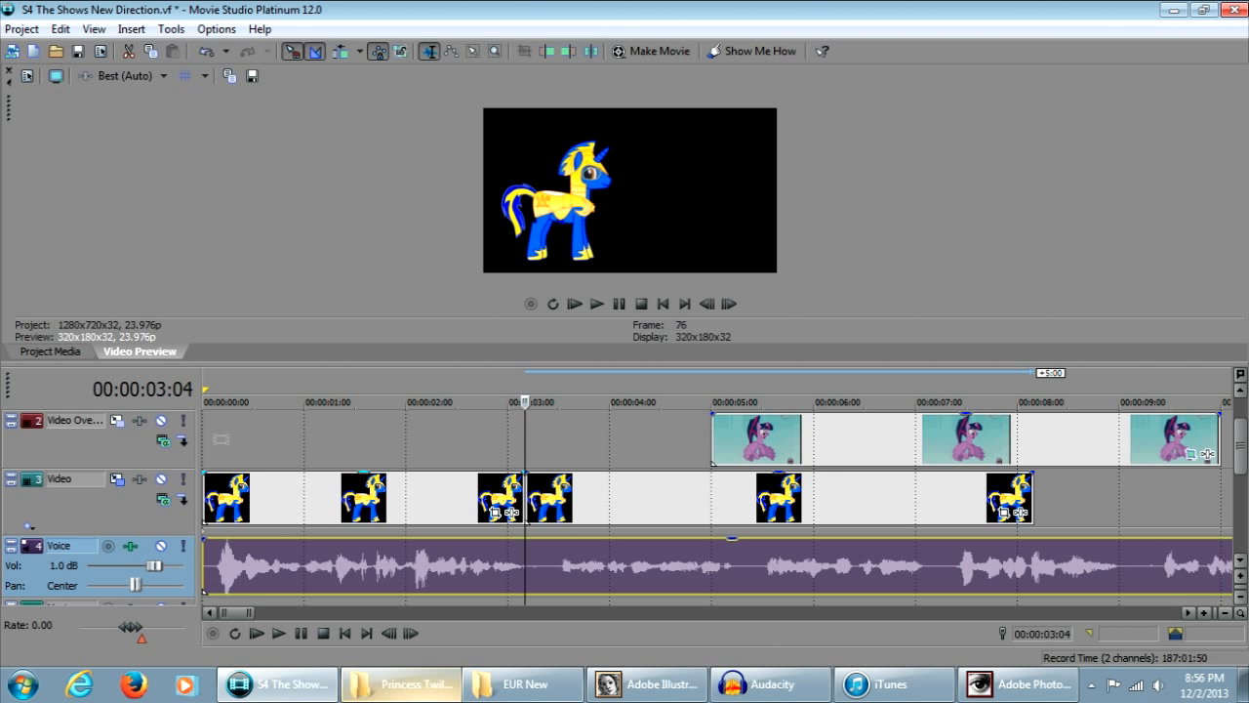
pyautogui.click(521, 497)
pyautogui.moveTo(525, 498); pyautogui.dragTo(517, 497)
pyautogui.click(452, 498)
pyautogui.click(597, 303)
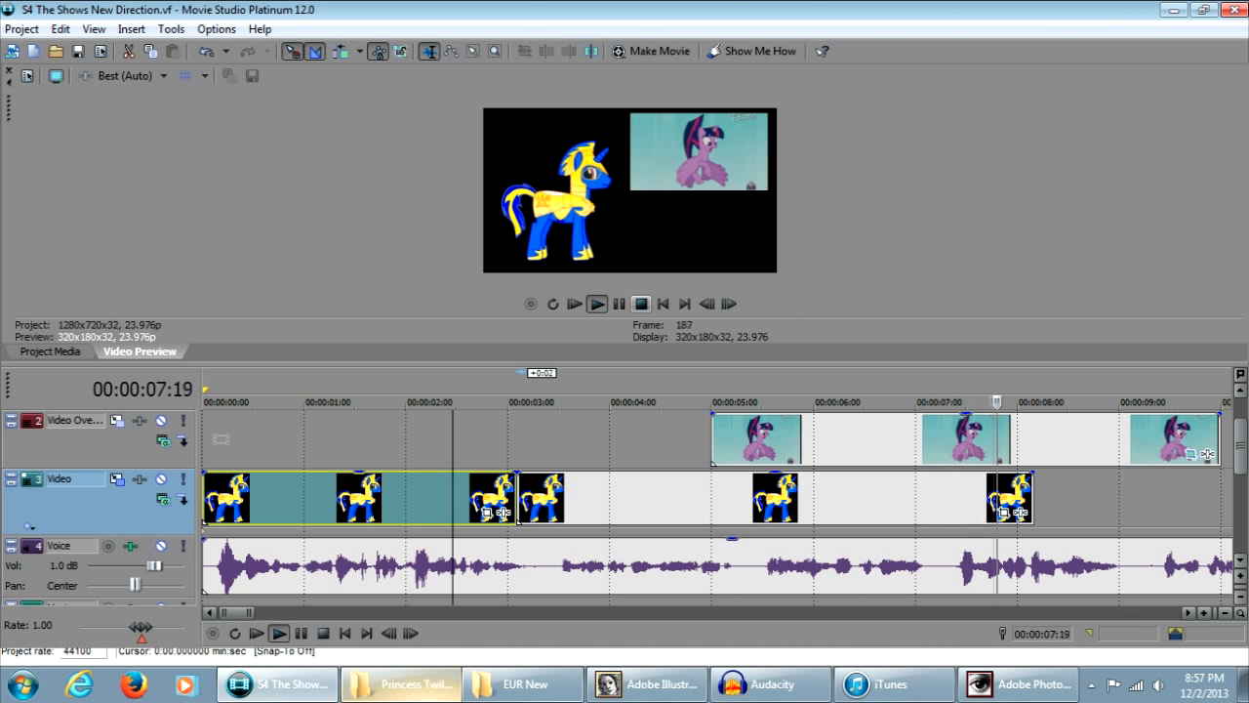
pyautogui.press('space')
pyautogui.scroll(-2, 717, 498)
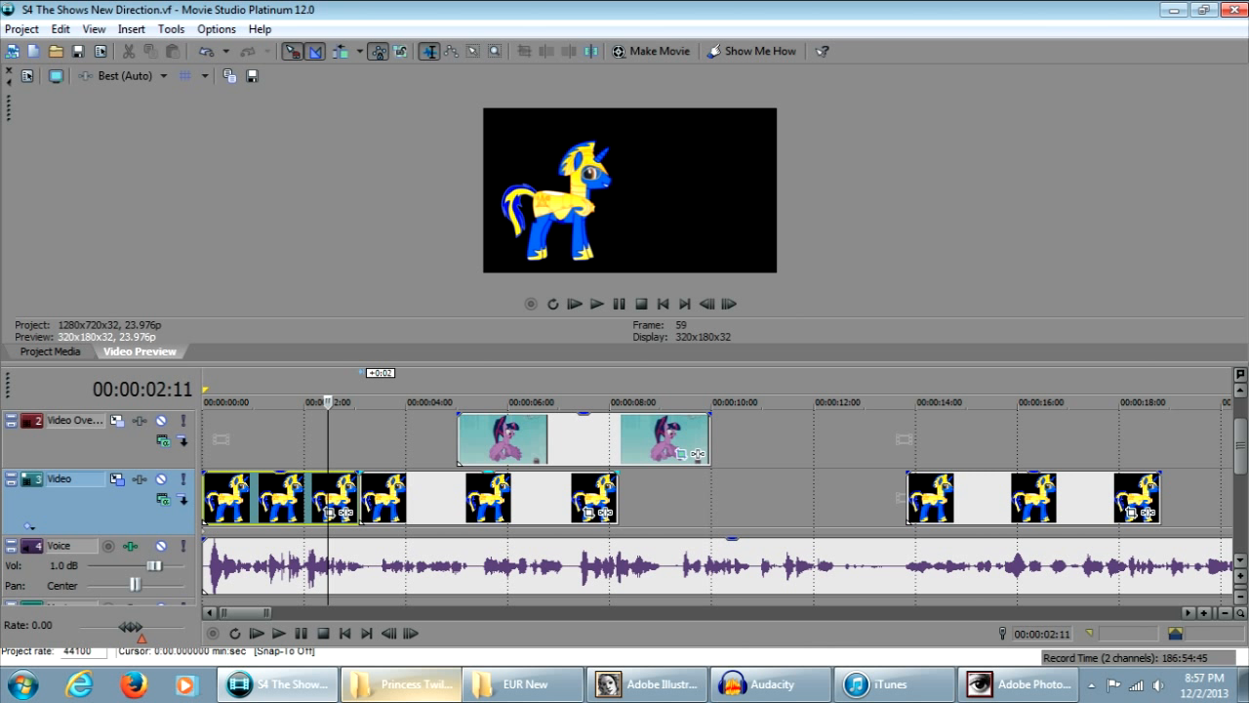
# Step: Extend the end of the EC Smile clip by five frames and save the project
pyautogui.moveTo(617, 496); pyautogui.dragTo(629, 496)
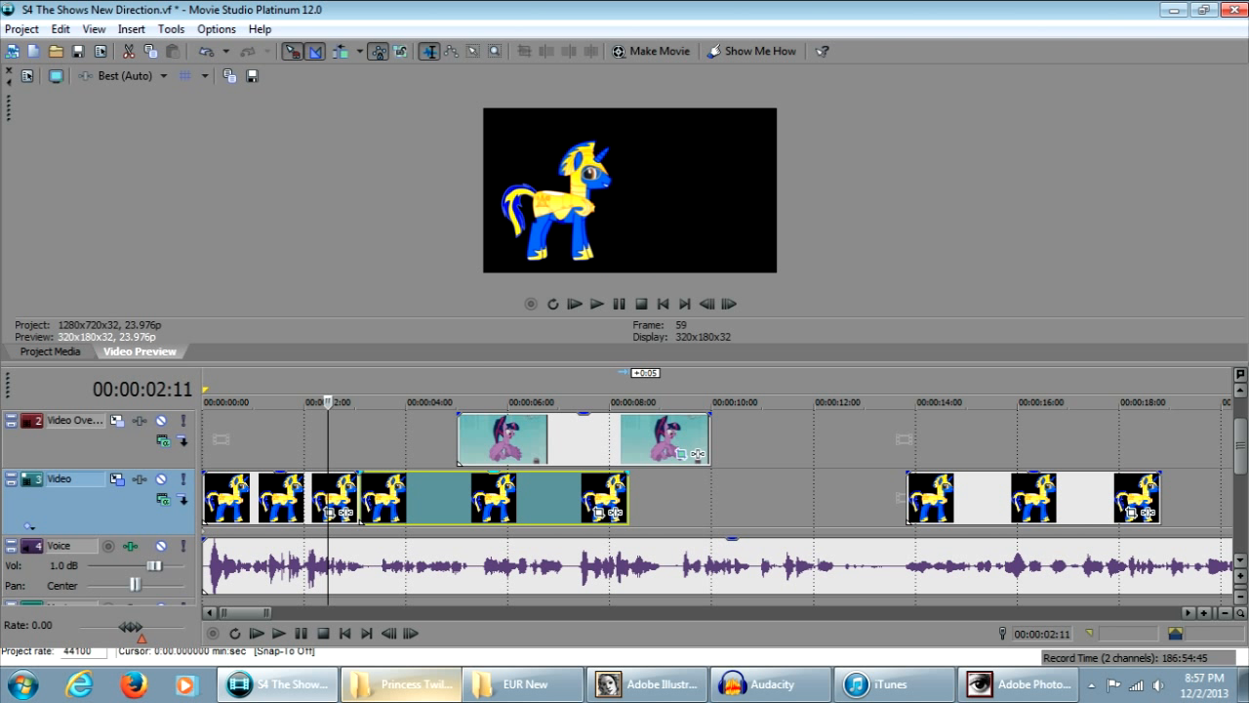
pyautogui.hotkey('ctrl', 's')
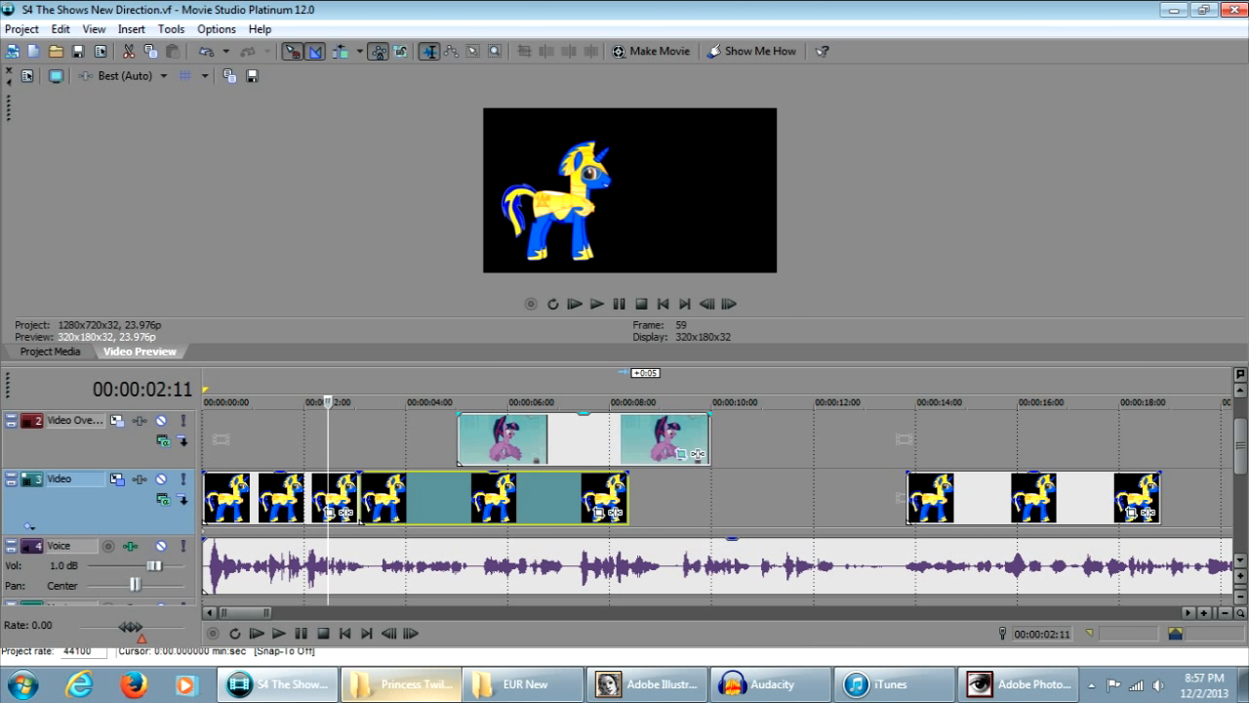
pyautogui.scroll(-3, 717, 498)
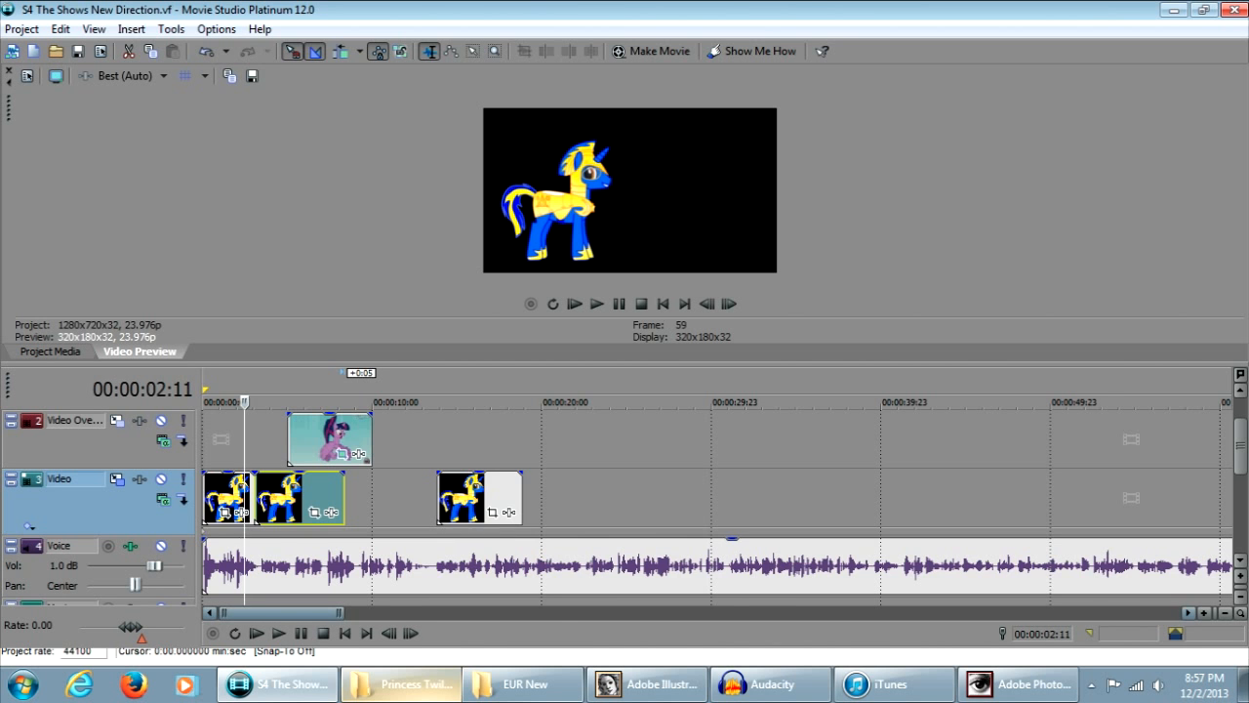
pyautogui.moveTo(281, 612)
pyautogui.mouseDown()
pyautogui.moveTo(918, 612)
pyautogui.moveTo(282, 612)
pyautogui.mouseUp()
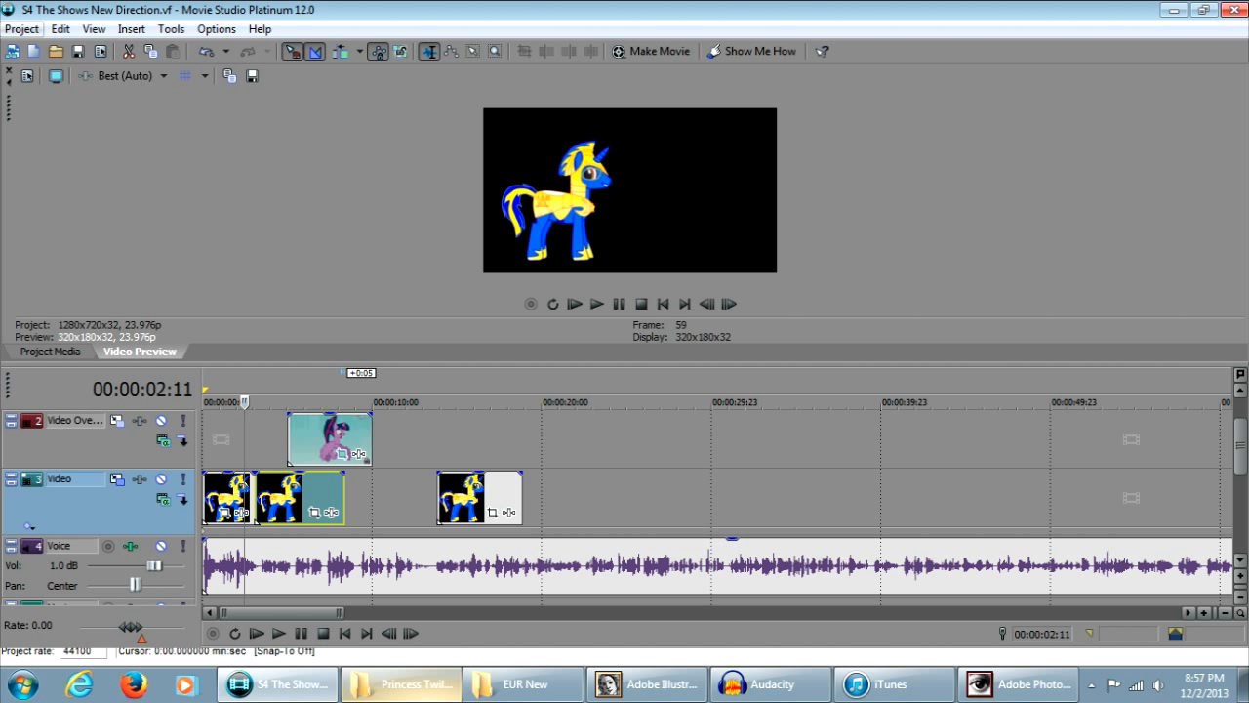
# Step: Examine the destination choices offered by Make Movie and dismiss them without choosing one
pyautogui.click(50, 351)
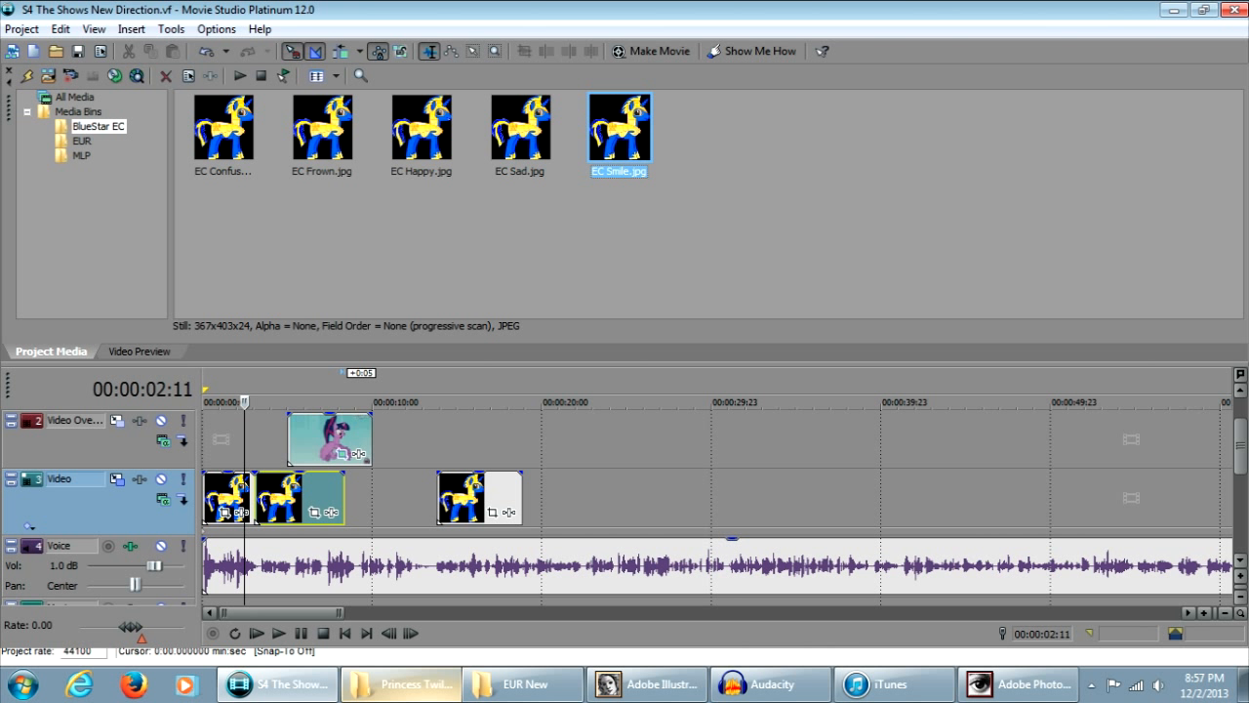
pyautogui.click(21, 28)
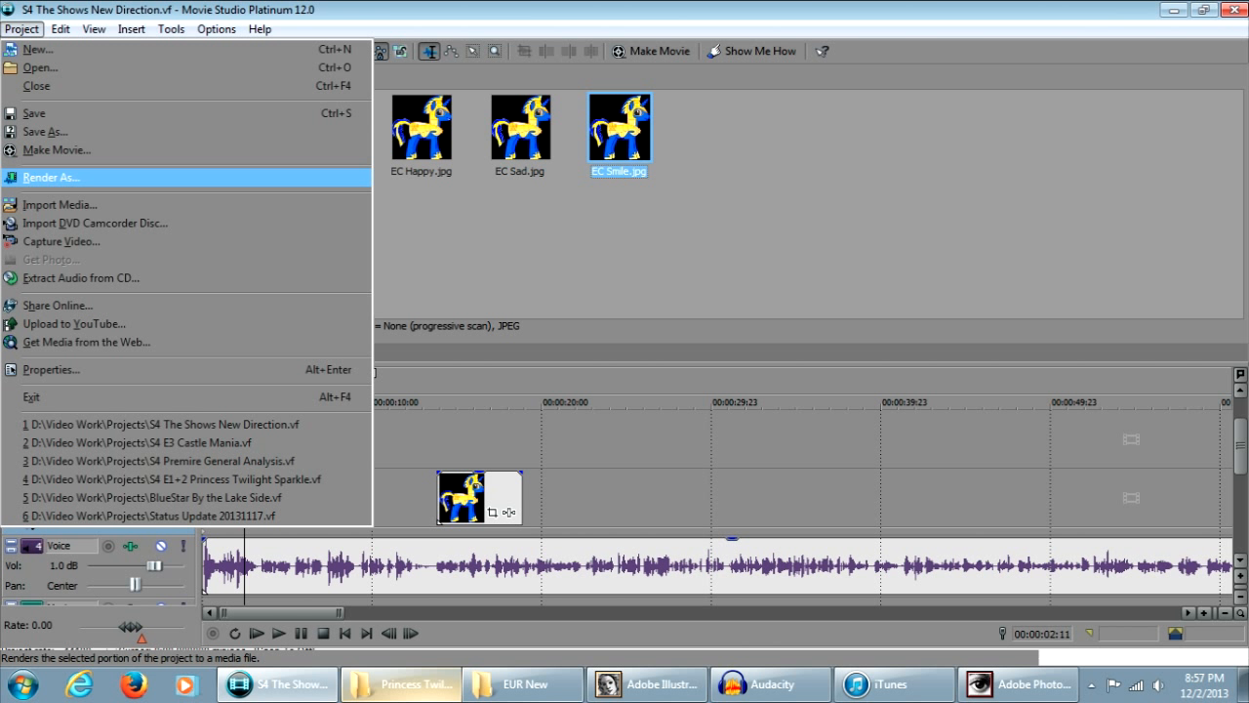
pyautogui.click(57, 149)
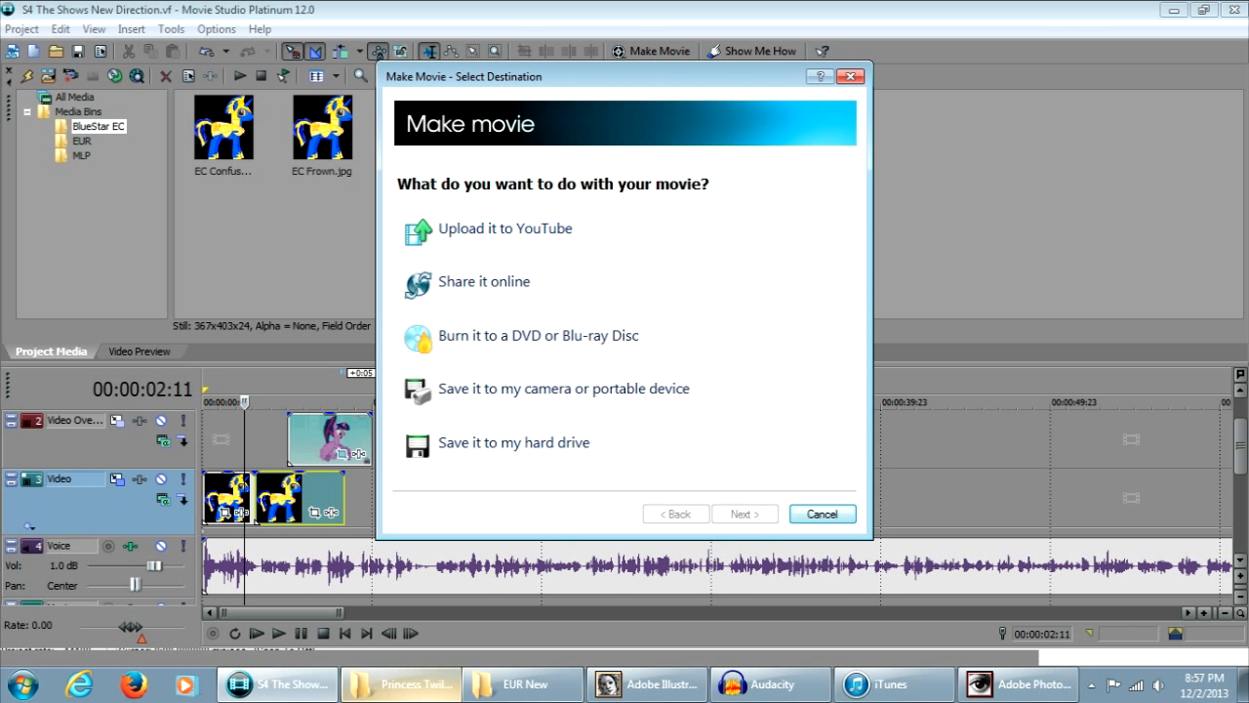
pyautogui.click(822, 513)
# Step: Start rendering S4 The Shows New Direction.mp4 to D:\Video Work\Finals with the Apple TV 720p24 Video template, and cancel the render
pyautogui.click(22, 29)
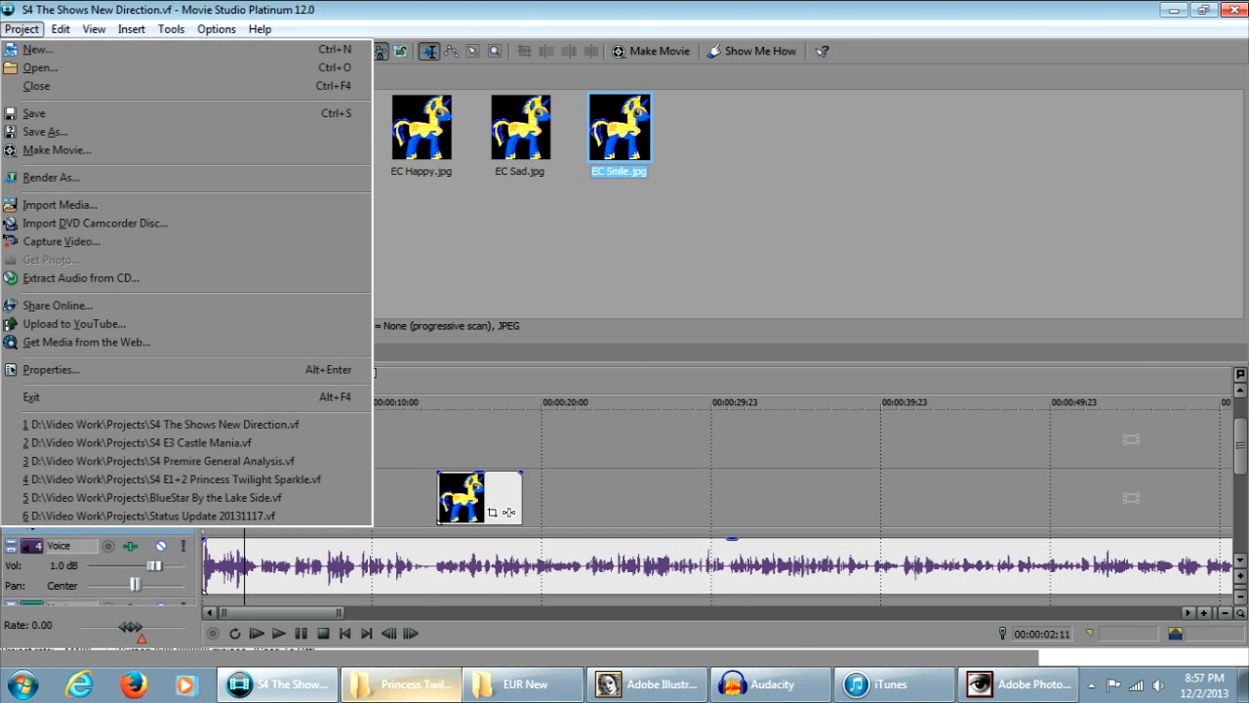
pyautogui.click(51, 176)
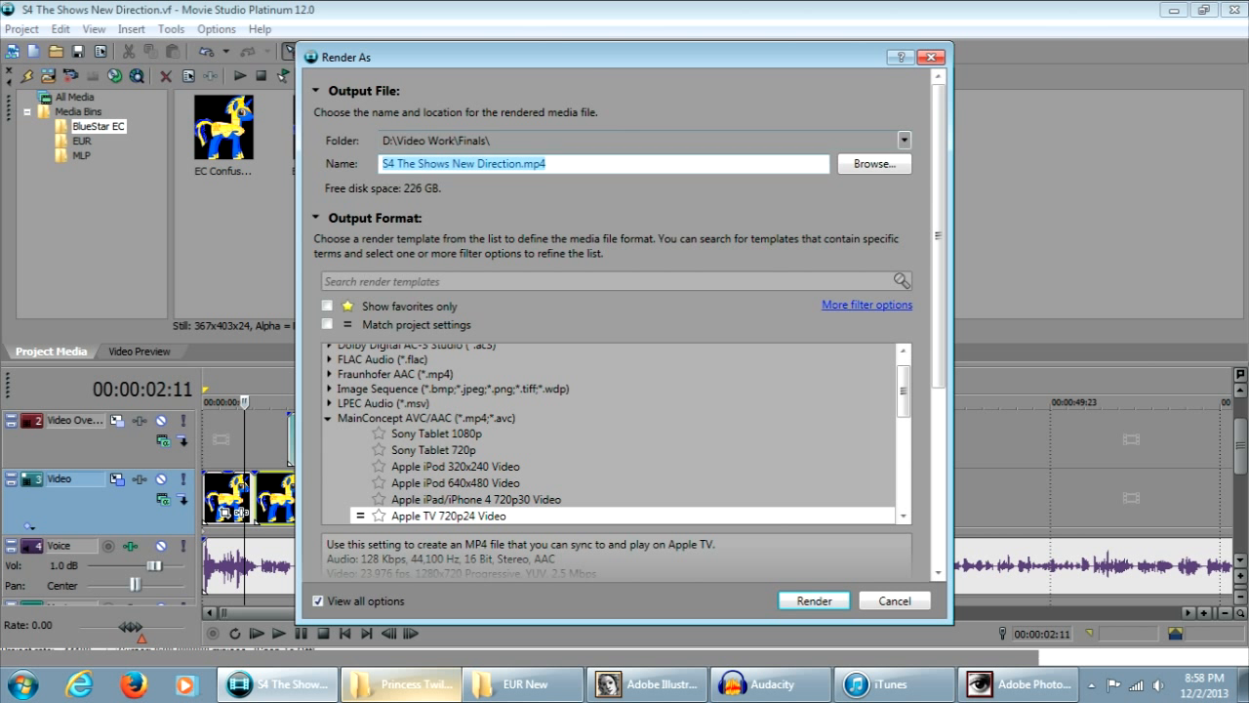
pyautogui.scroll(-1, 903, 400)
pyautogui.moveTo(904, 401); pyautogui.dragTo(904, 403)
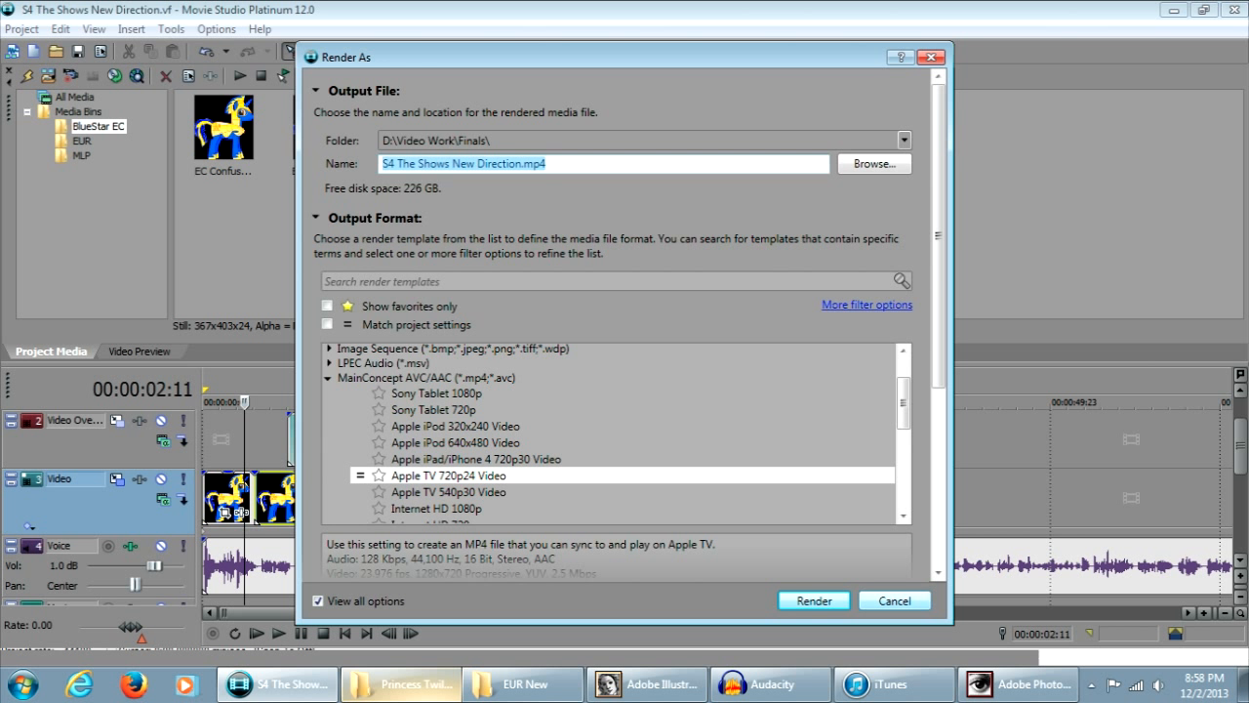
pyautogui.press('Return')
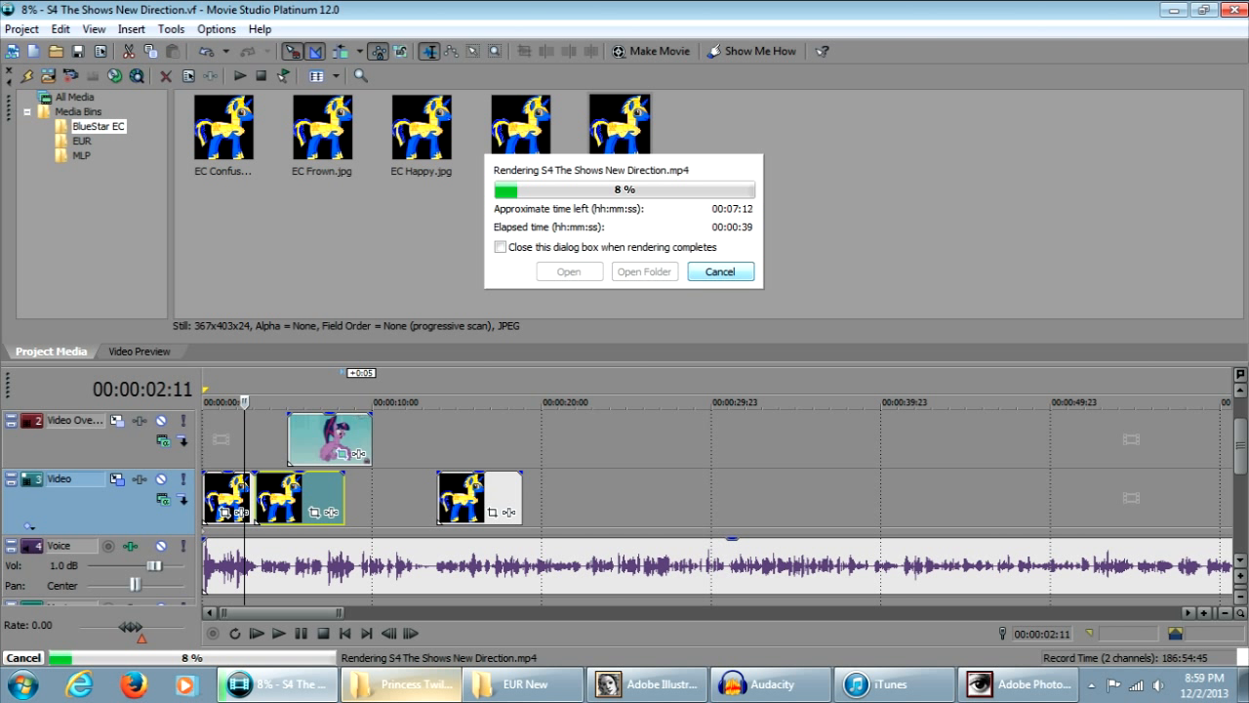
pyautogui.click(720, 272)
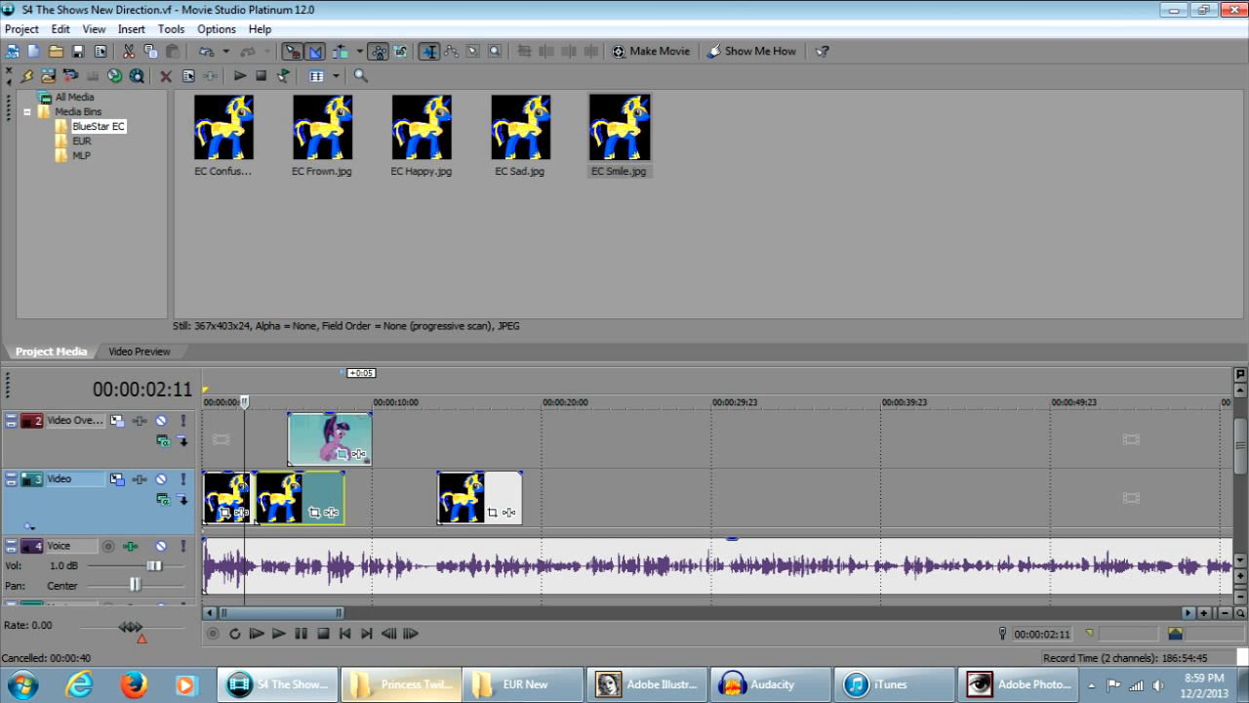
pyautogui.hscroll(4, 718, 498)
pyautogui.hscroll(-4, 717, 538)
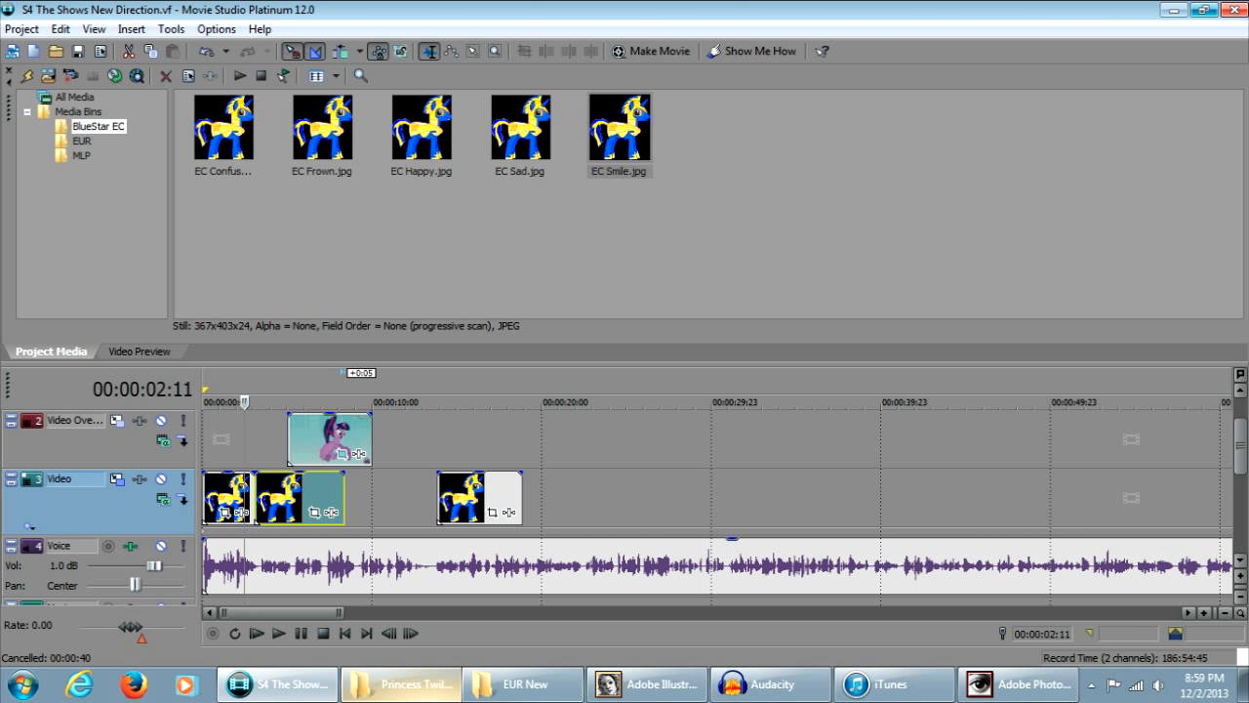
# Step: Minimize Movie Studio and bring the running Audacity recording to the front
pyautogui.click(1175, 10)
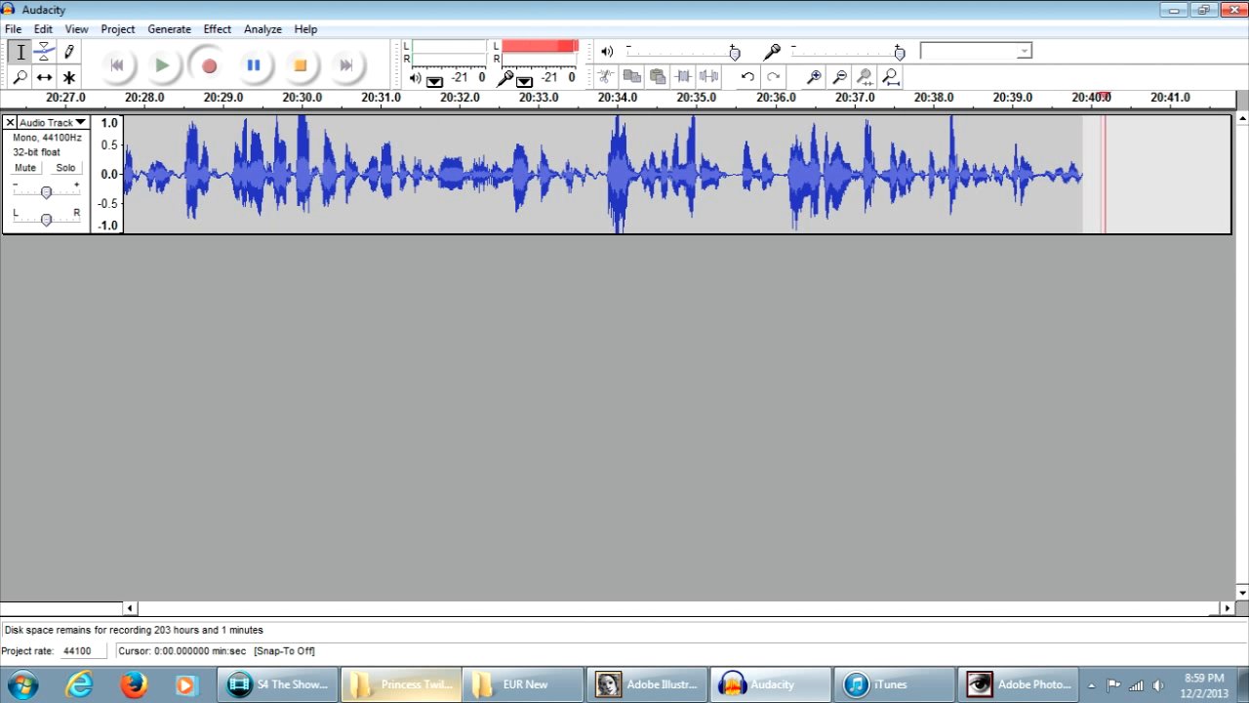
pyautogui.click(1174, 10)
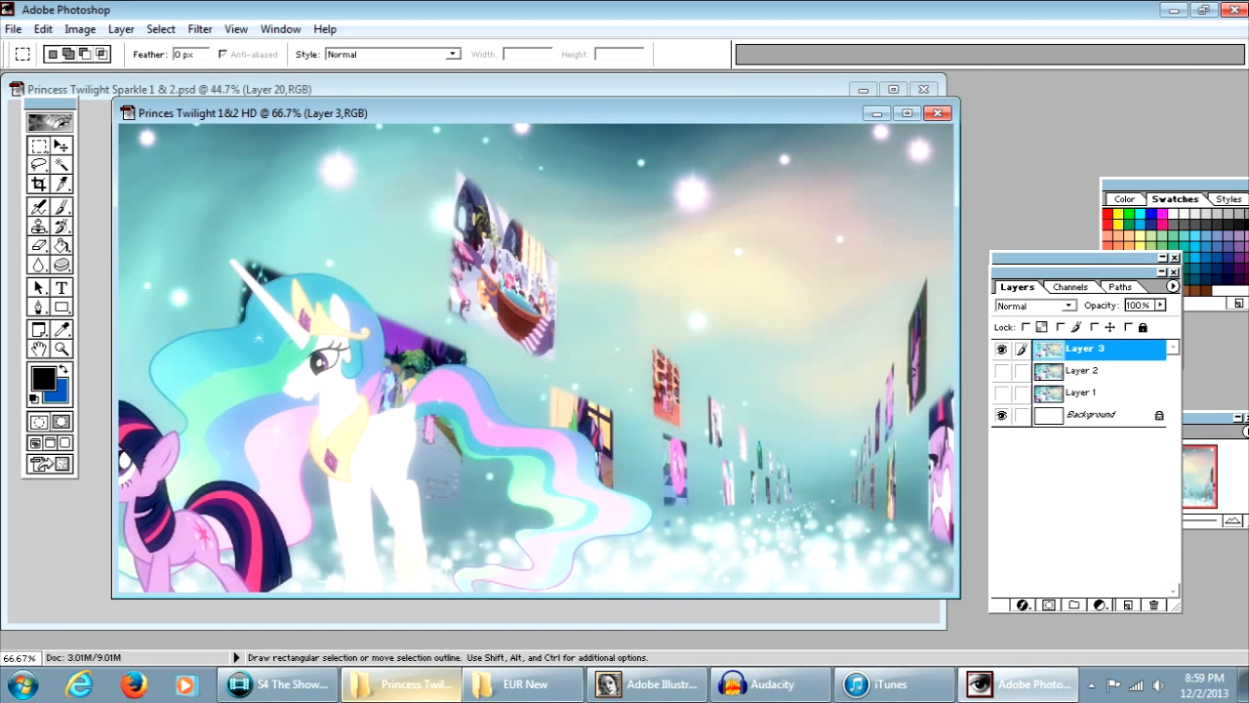
pyautogui.click(770, 684)
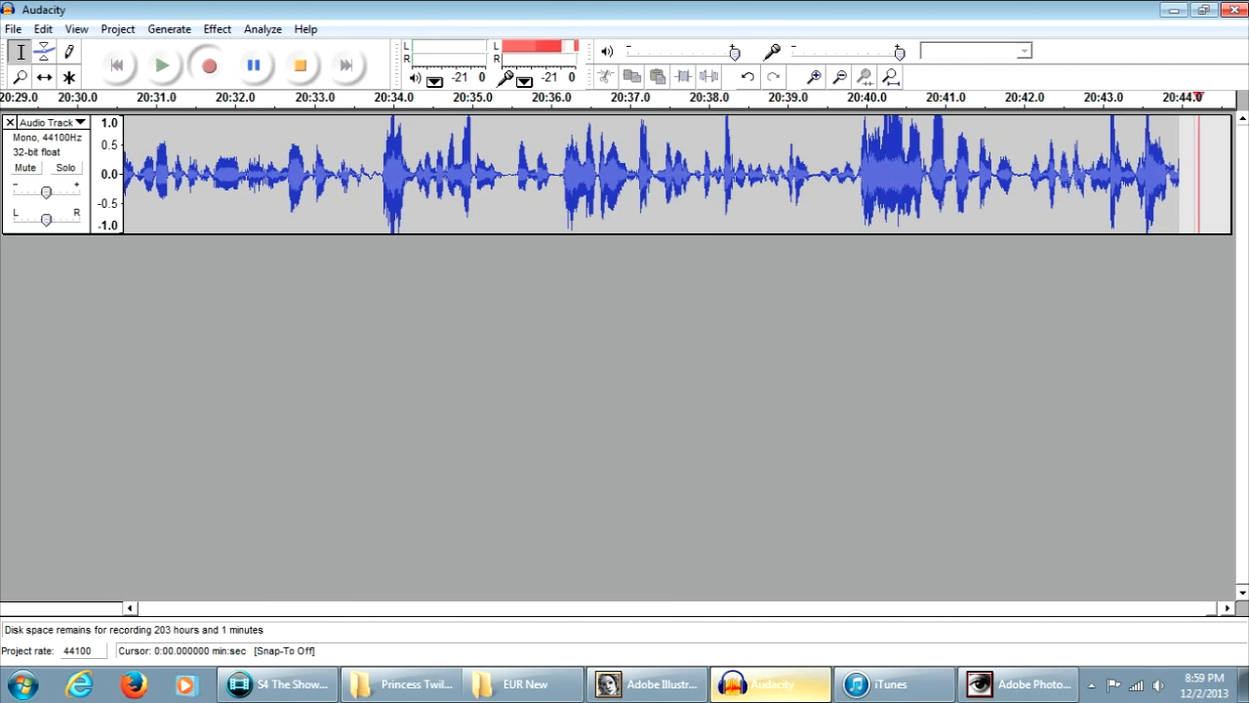